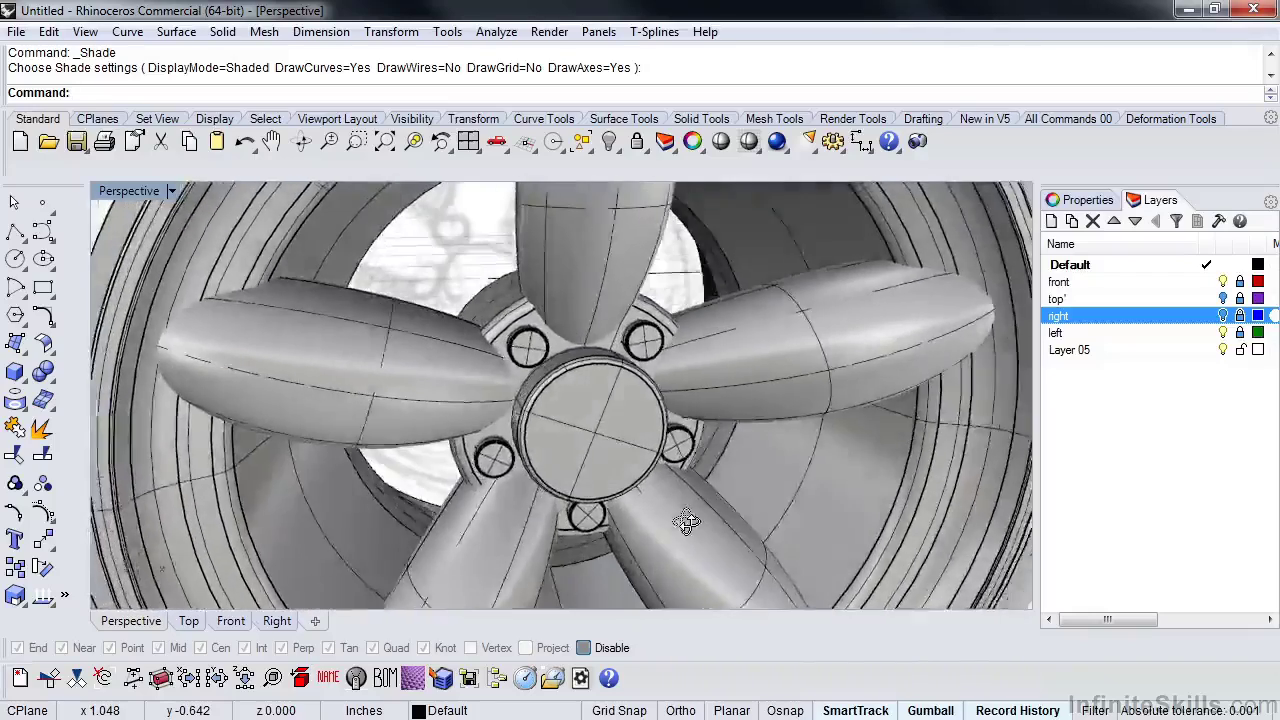
Duplicate the front face of the wheel's center hub cap a short distance outward and leave only the copy selected.
scroll(521, 479, up, 4)
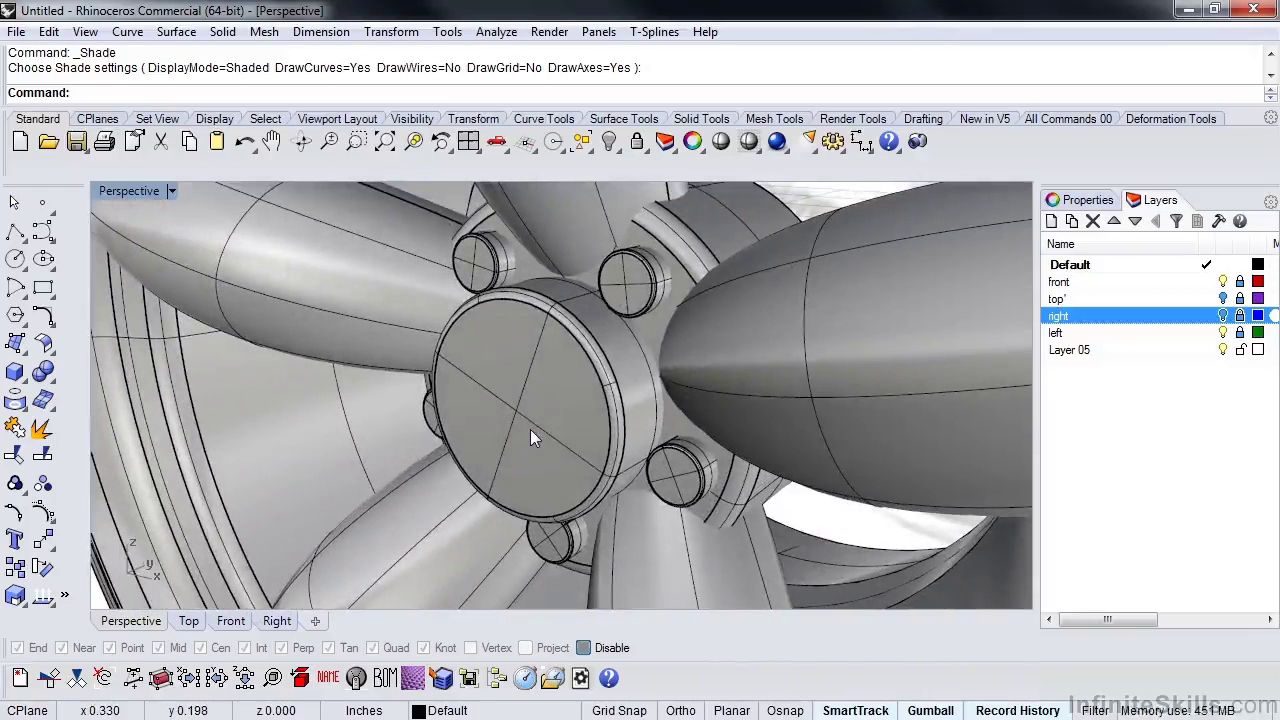
click(532, 425)
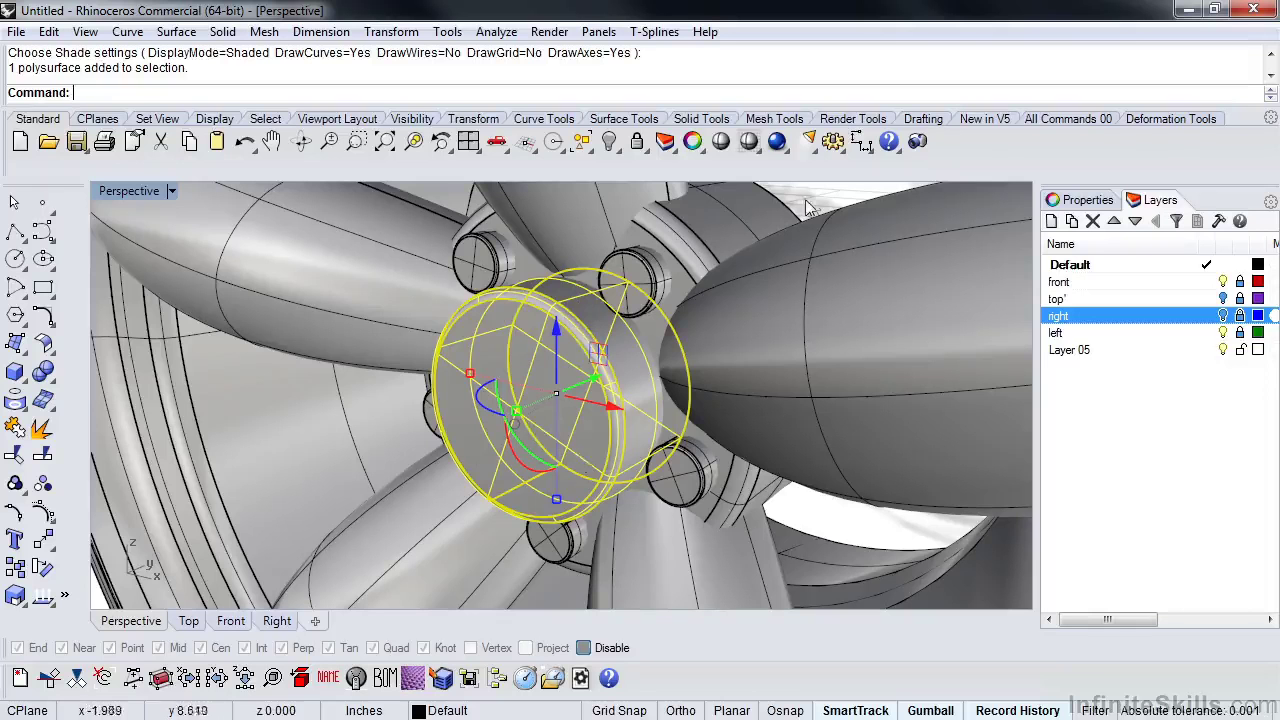
key(Escape)
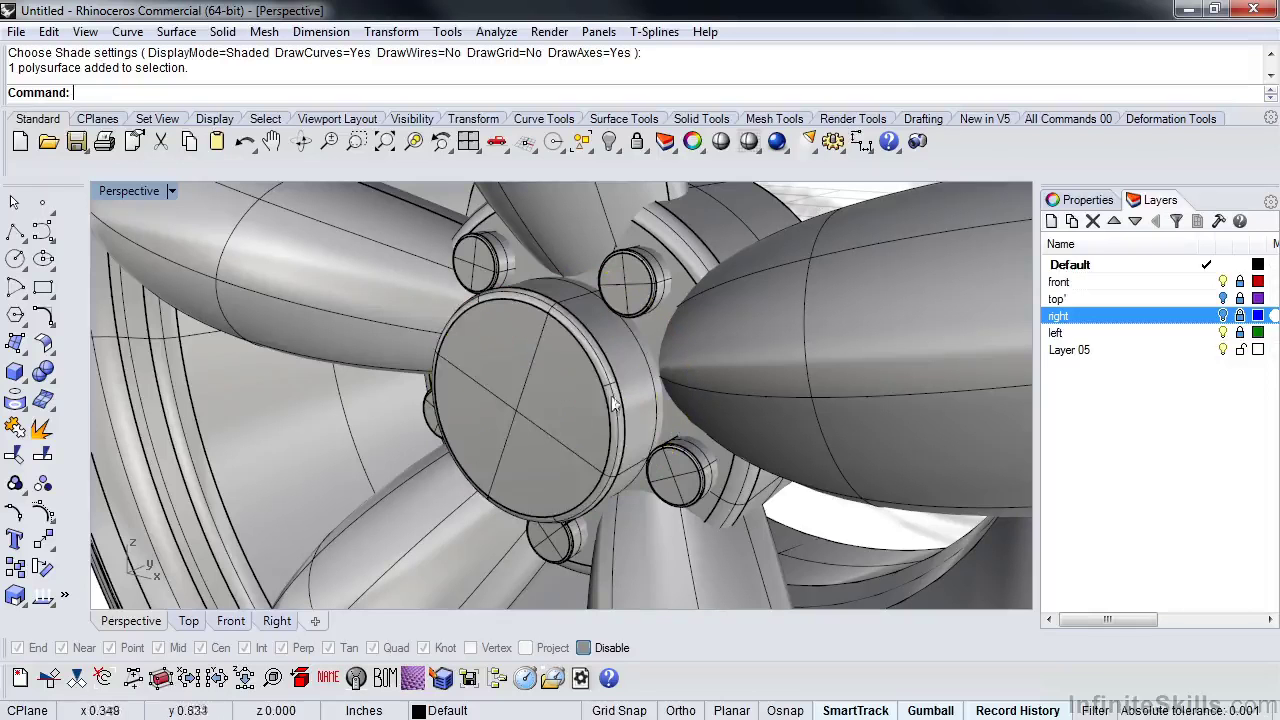
click(540, 416)
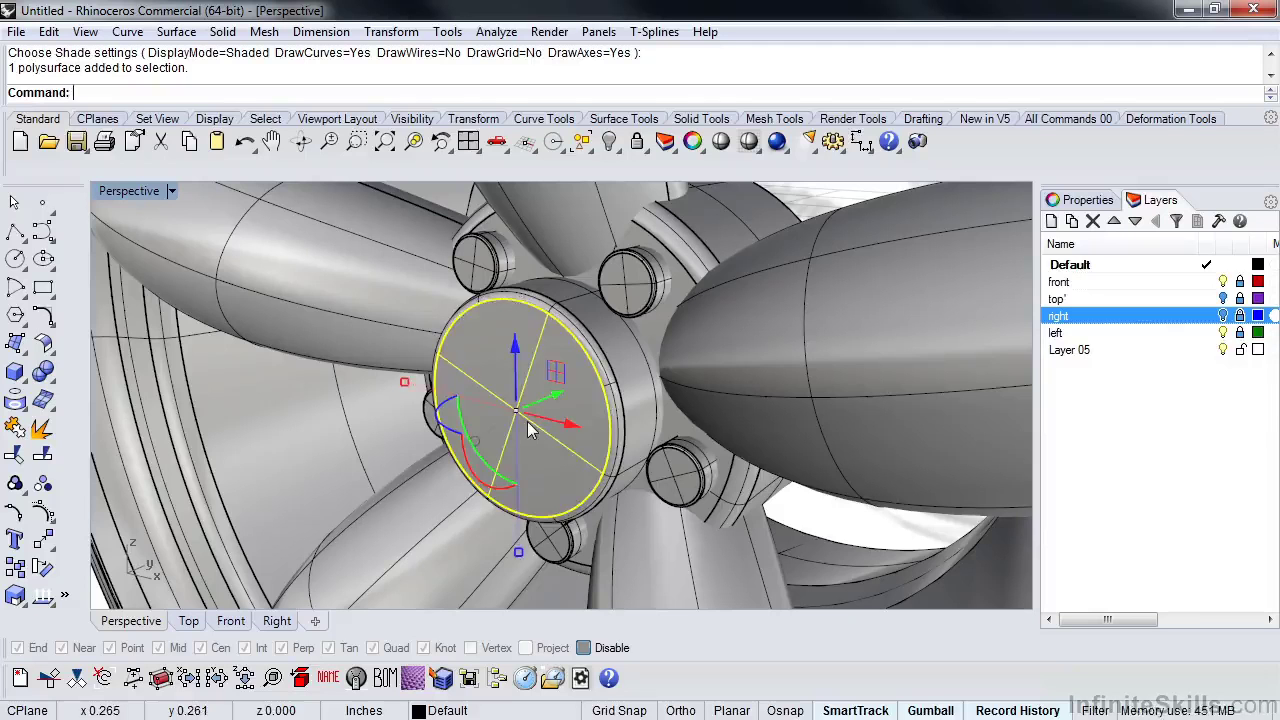
drag(554, 401, 540, 409)
shift+click(476, 338)
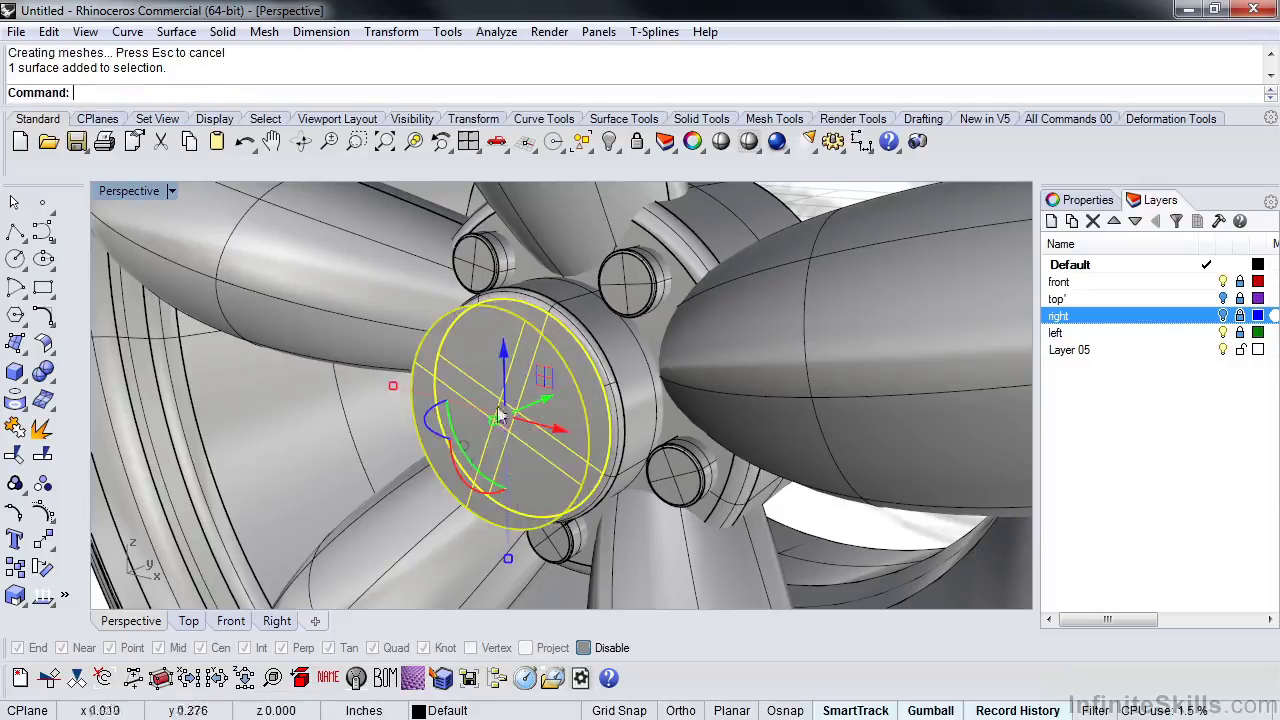
shift+click(535, 408)
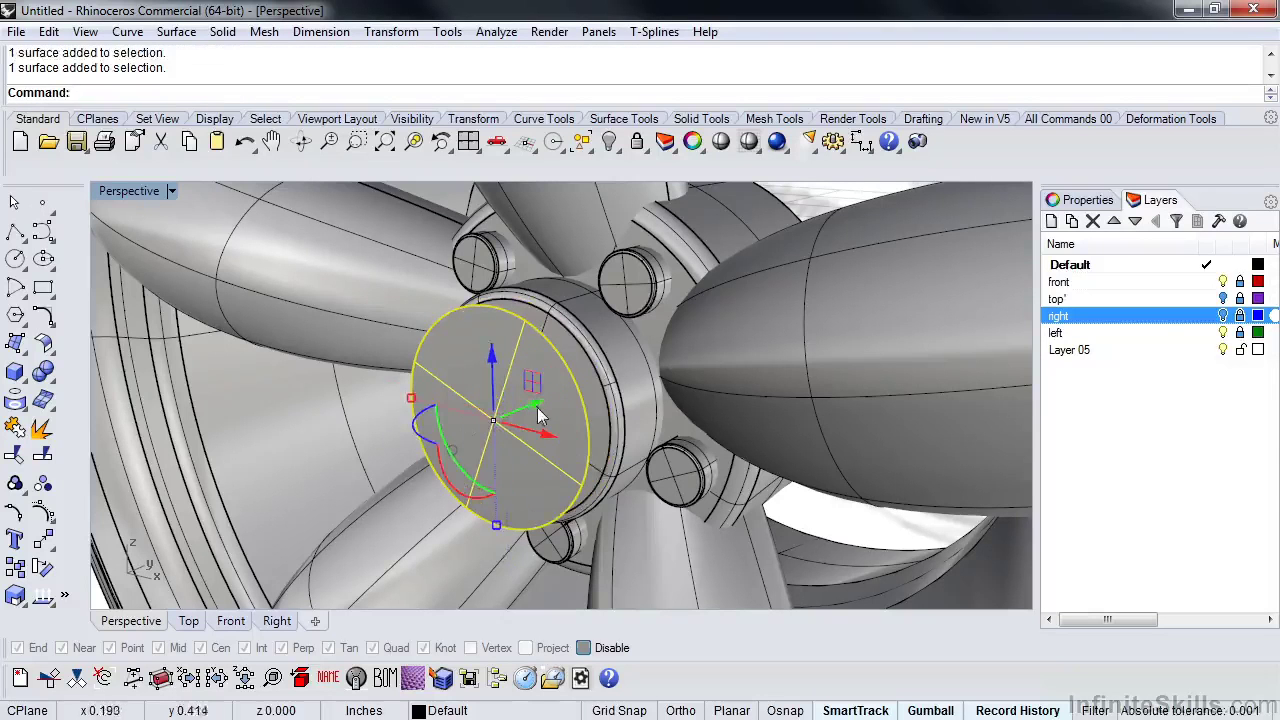
Scale the duplicated disc down slightly so that it is smaller than the hub cap's front face.
right_drag(535, 445, 478, 507)
drag(469, 521, 471, 513)
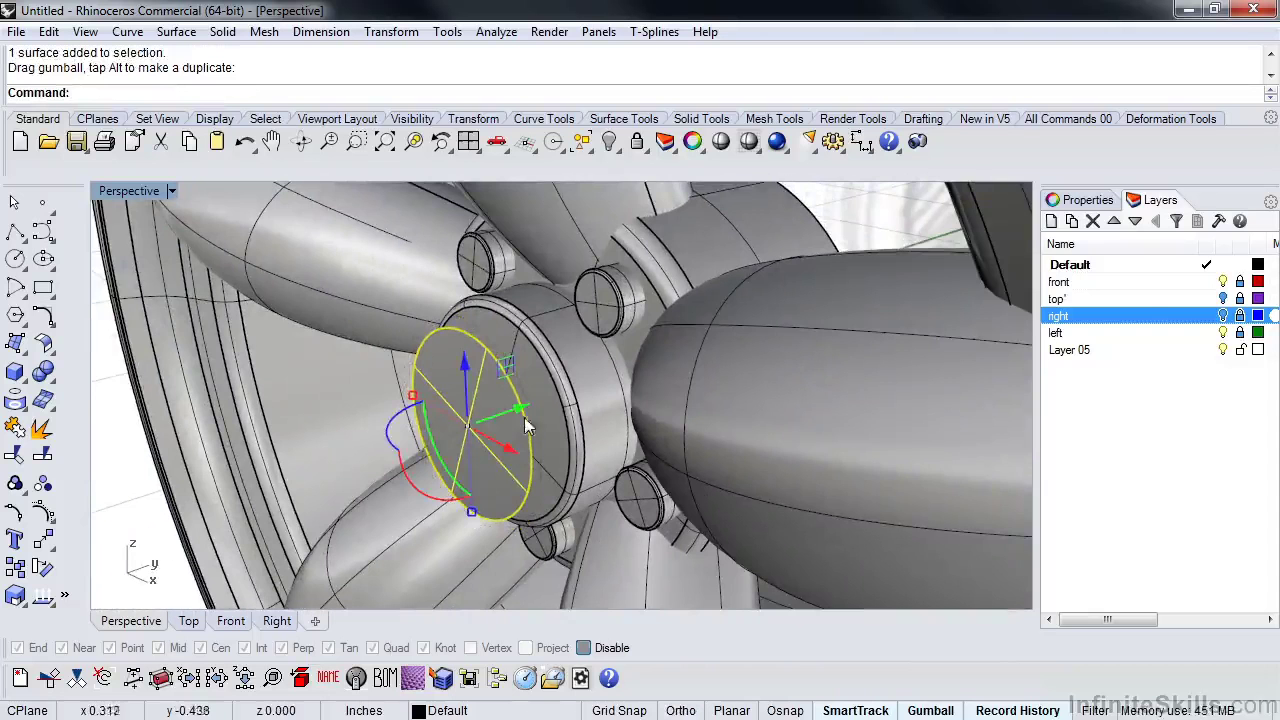
scroll(528, 430, up, 3)
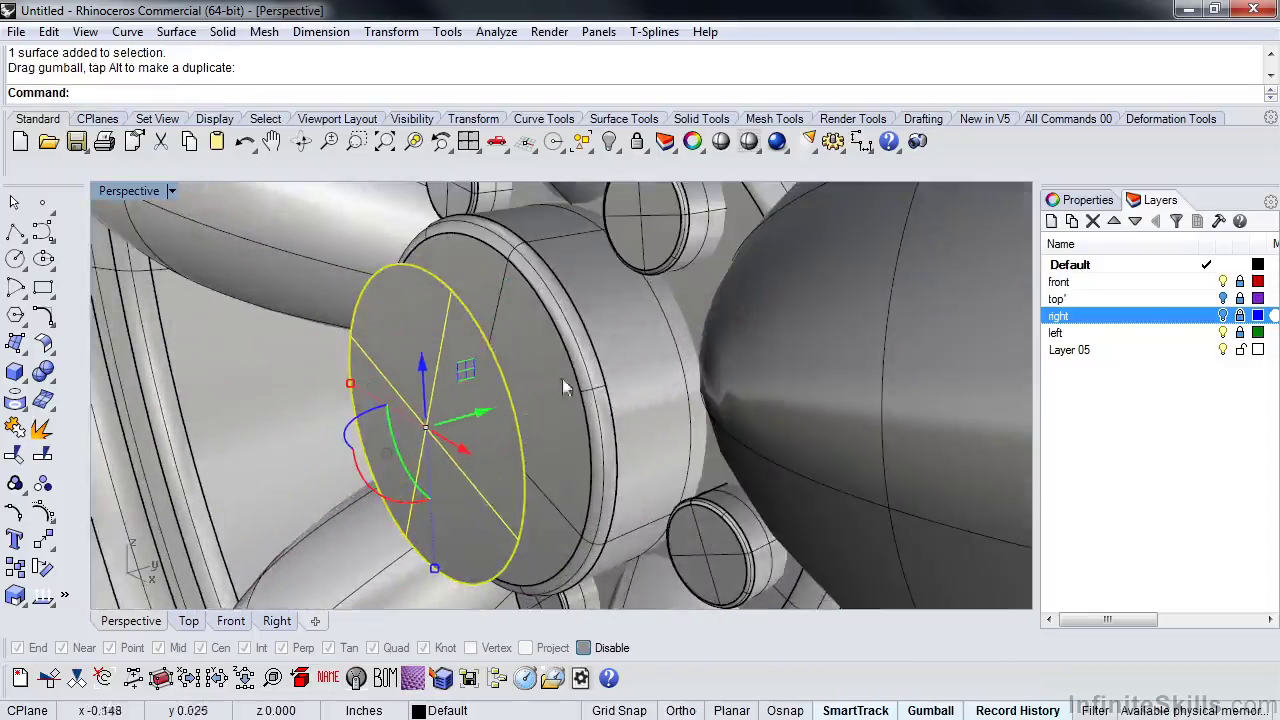
right_drag(538, 388, 564, 446)
scroll(545, 427, down, 4)
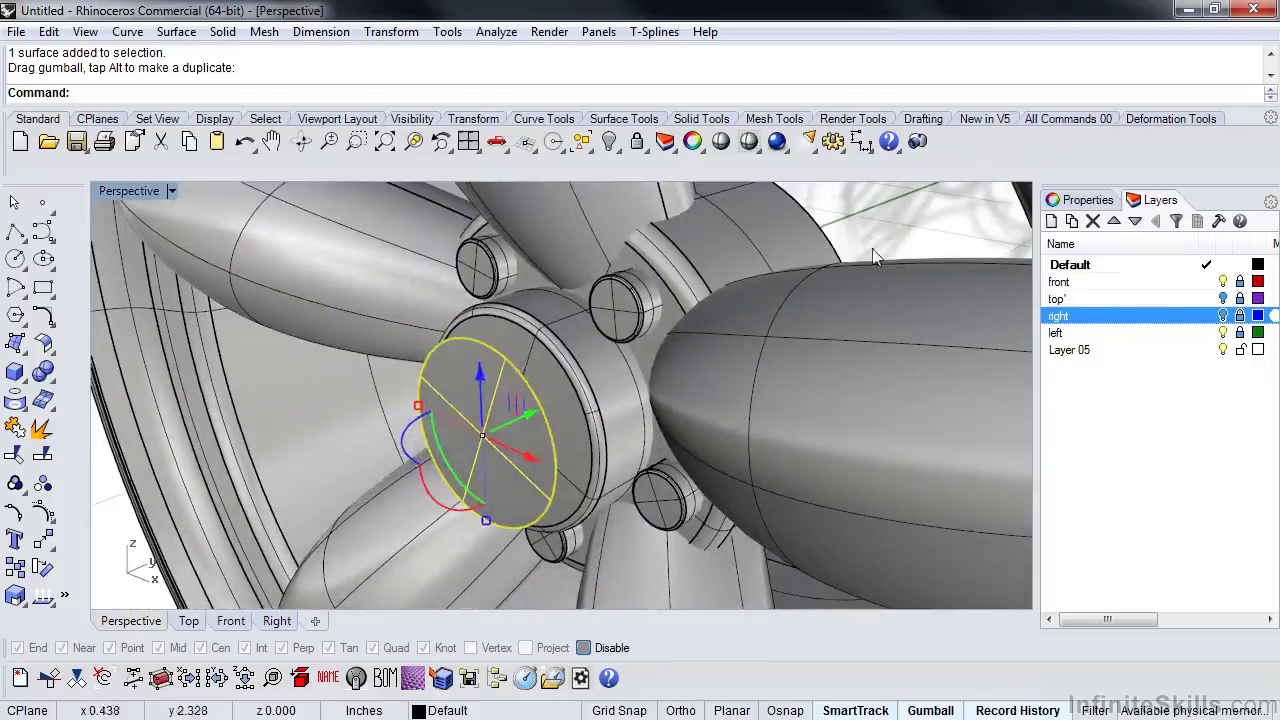
key(Escape)
Extrude the smaller disc back into the hub as a solid cylinder and adjust how deep it reaches.
click(513, 435)
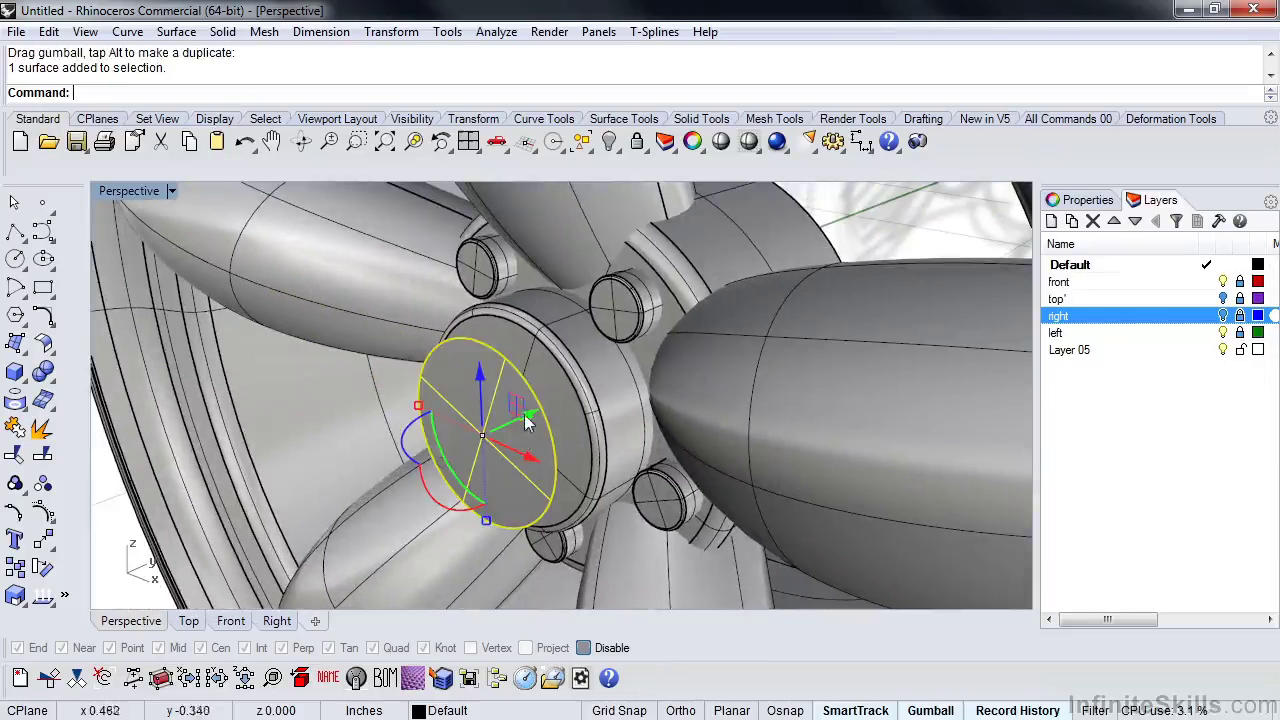
drag(532, 415, 595, 400)
click(914, 214)
right_drag(568, 423, 862, 411)
right_drag(735, 422, 527, 462)
click(549, 470)
mouse_move(520, 428)
mouse_down()
mouse_move(508, 423)
mouse_move(519, 422)
mouse_up()
click(930, 474)
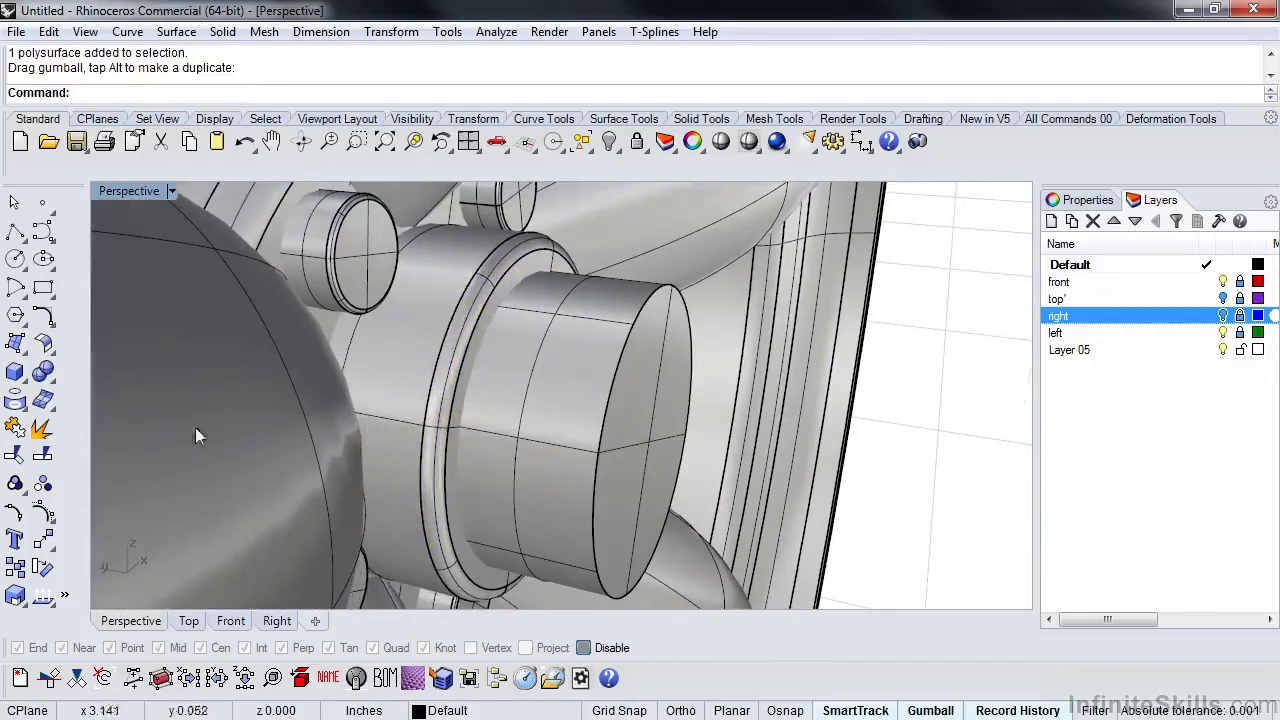
Subtract the cylinder from the hub cap with Boolean Difference to form a shallow recess, and delete the leftover cutter.
click(42, 371)
click(97, 378)
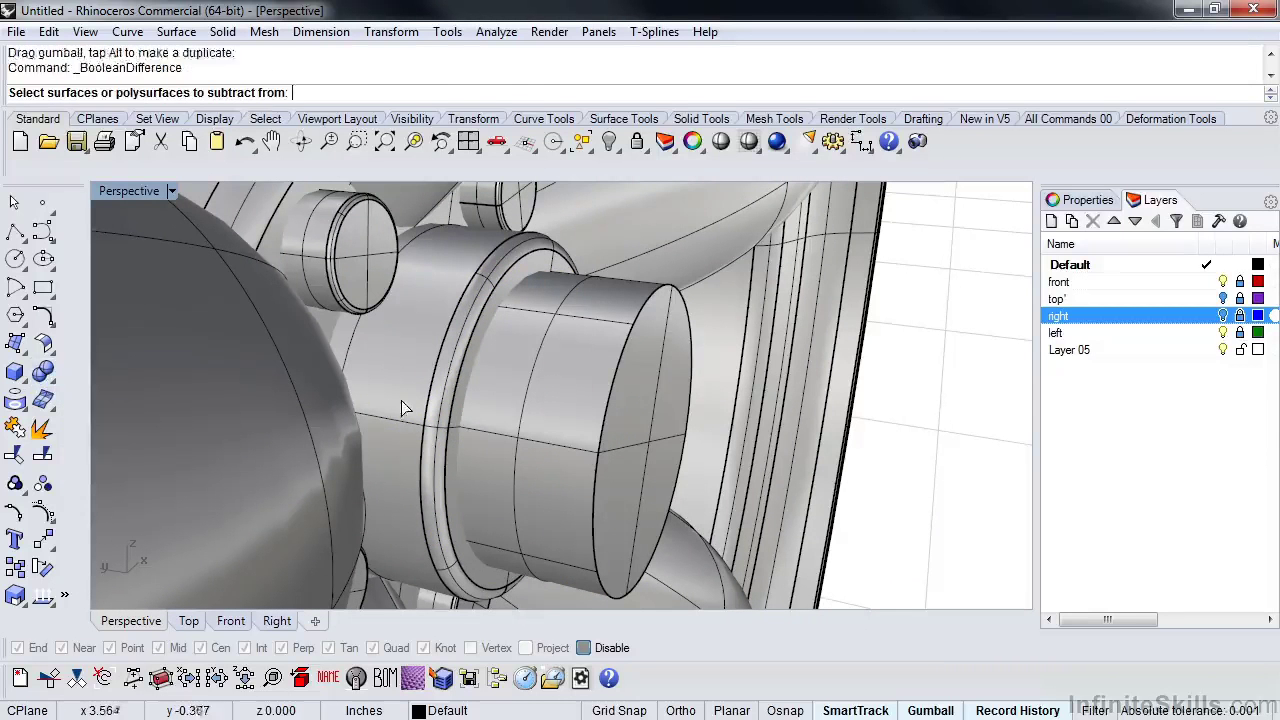
click(445, 415)
key(Return)
click(607, 452)
key(Return)
click(613, 462)
key(Delete)
Duplicate the floor face of the circular hub recess a short distance outward.
right_drag(627, 462, 465, 510)
scroll(456, 491, up, 3)
scroll(436, 488, up, 3)
scroll(465, 510, down, 2)
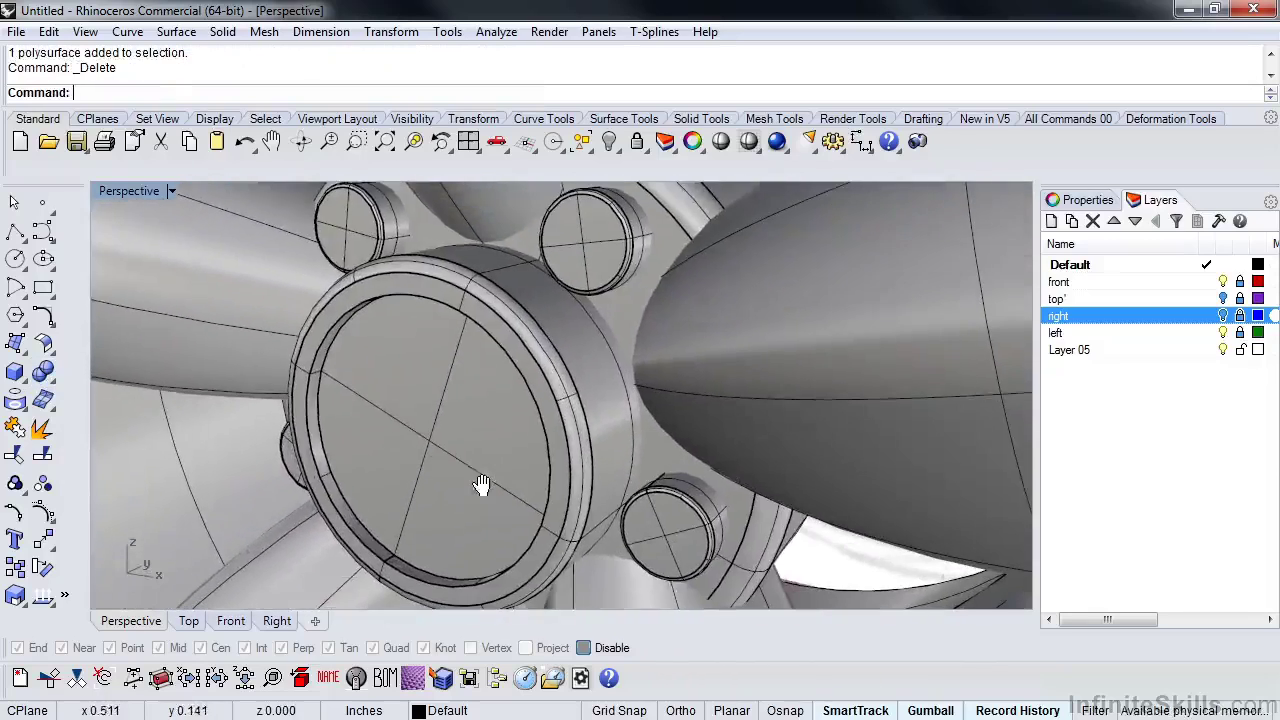
click(432, 463)
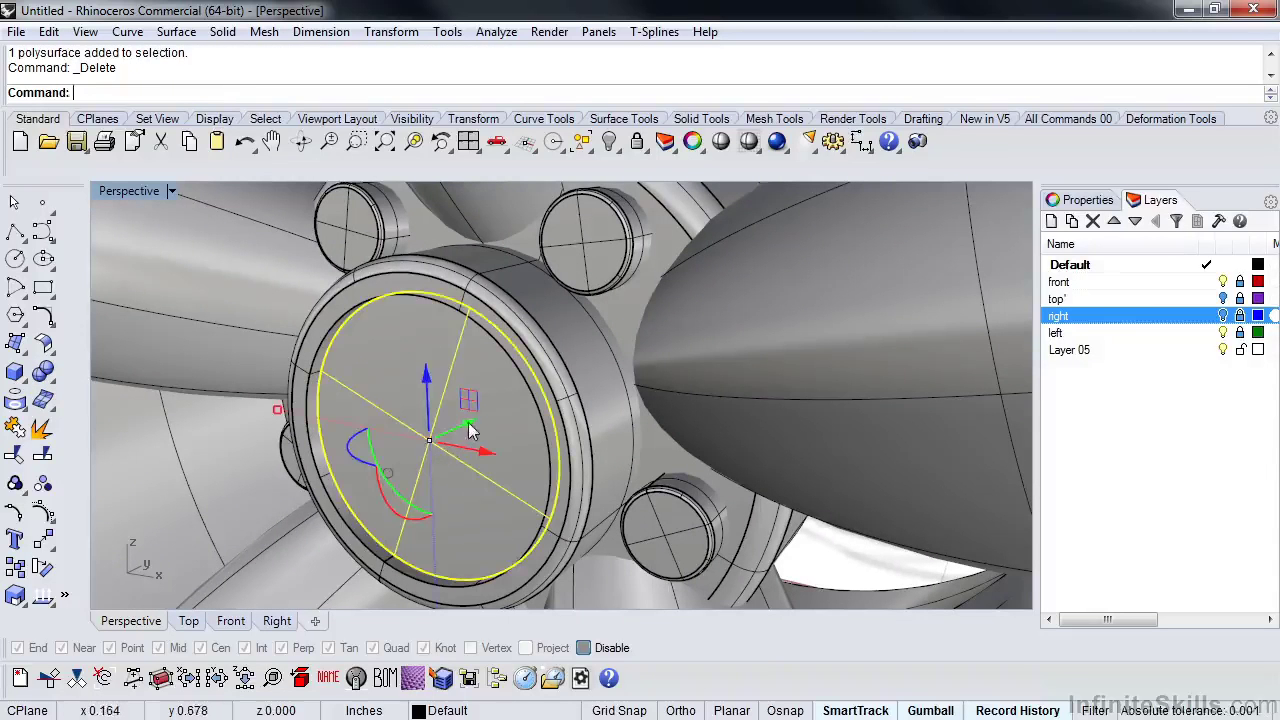
drag(472, 430, 455, 437)
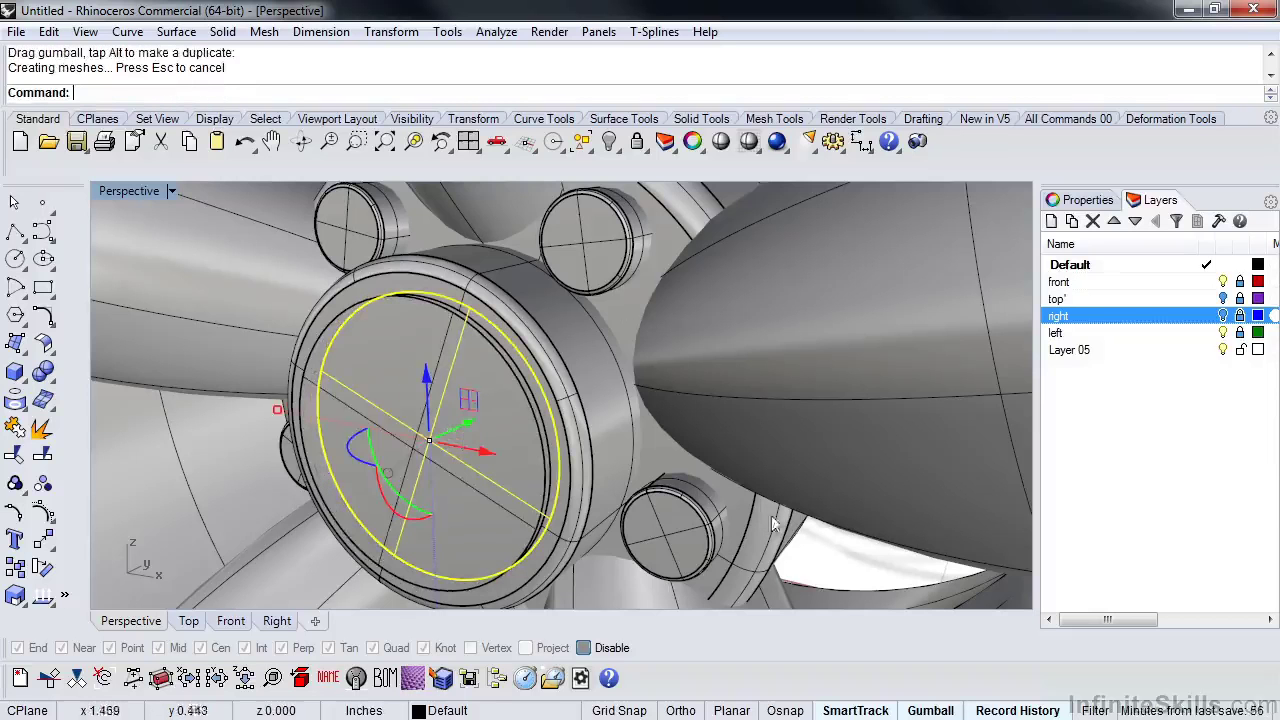
key(Escape)
Scale the copied recess disc down slightly and extrude it inward into a solid insert inside the hub.
click(472, 469)
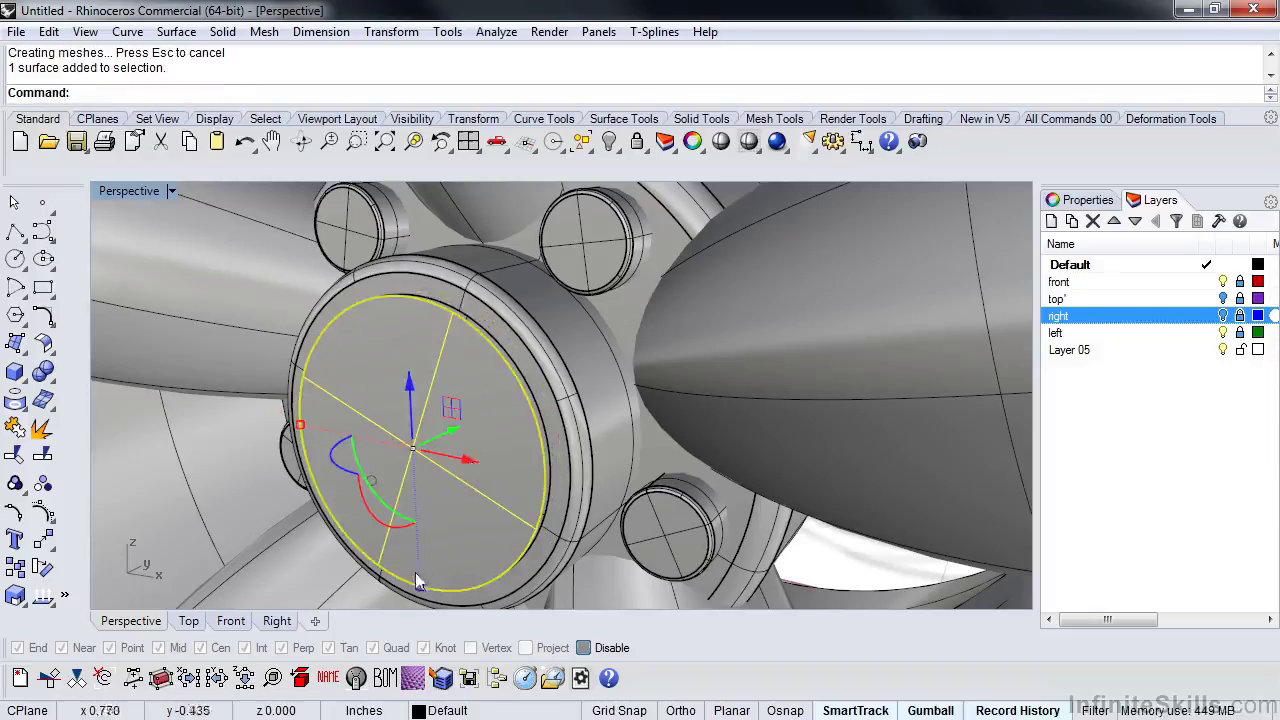
drag(420, 592, 420, 578)
drag(453, 431, 503, 414)
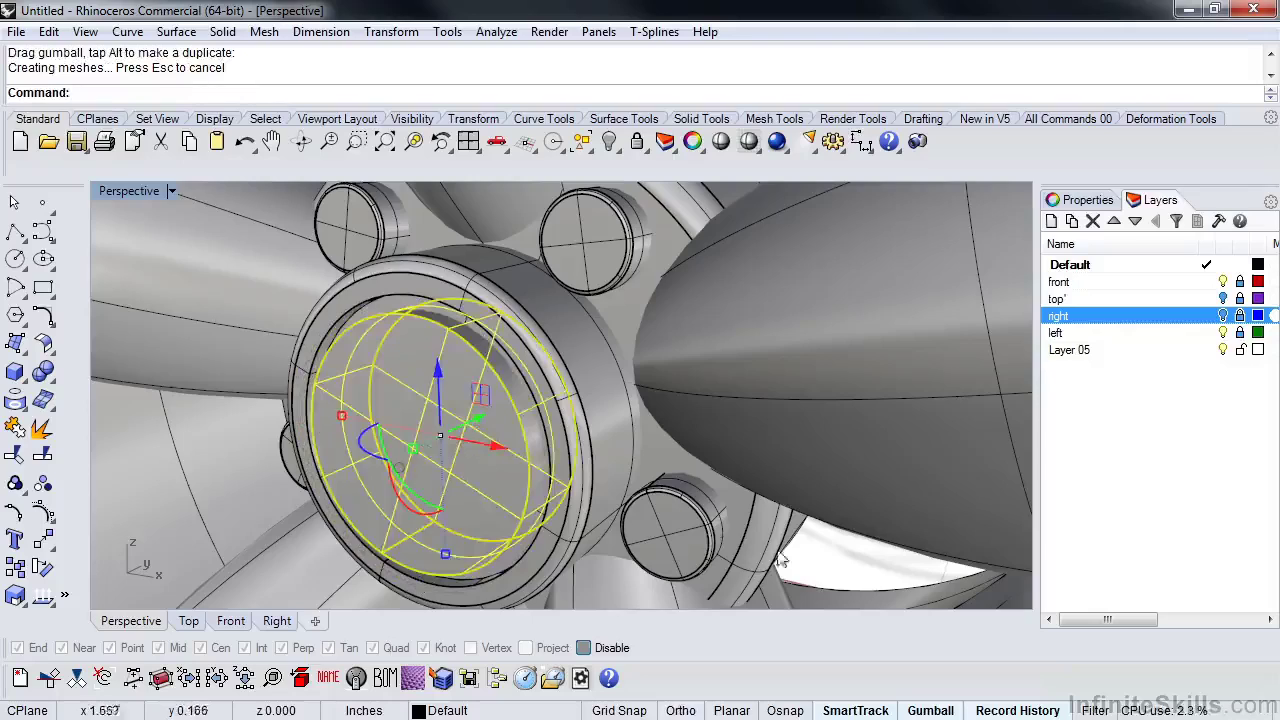
click(838, 558)
right_drag(590, 533, 422, 455)
scroll(530, 340, up, 2)
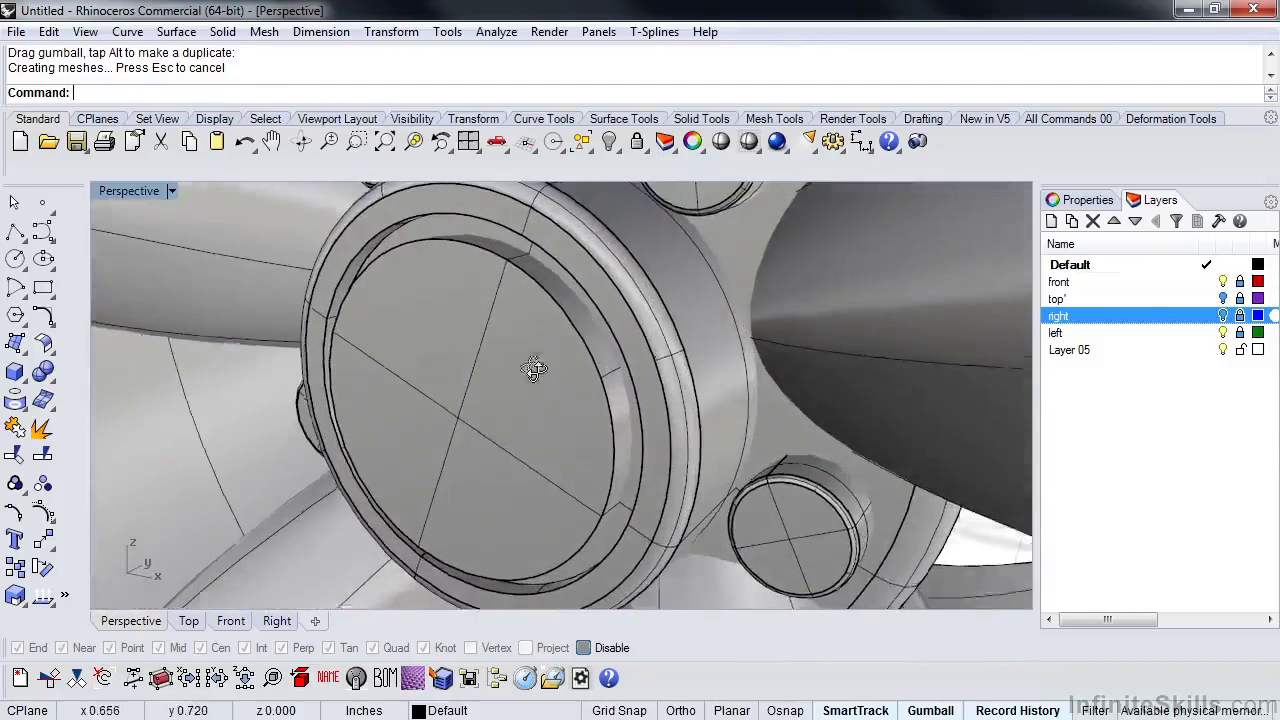
click(494, 432)
scroll(500, 440, down, 5)
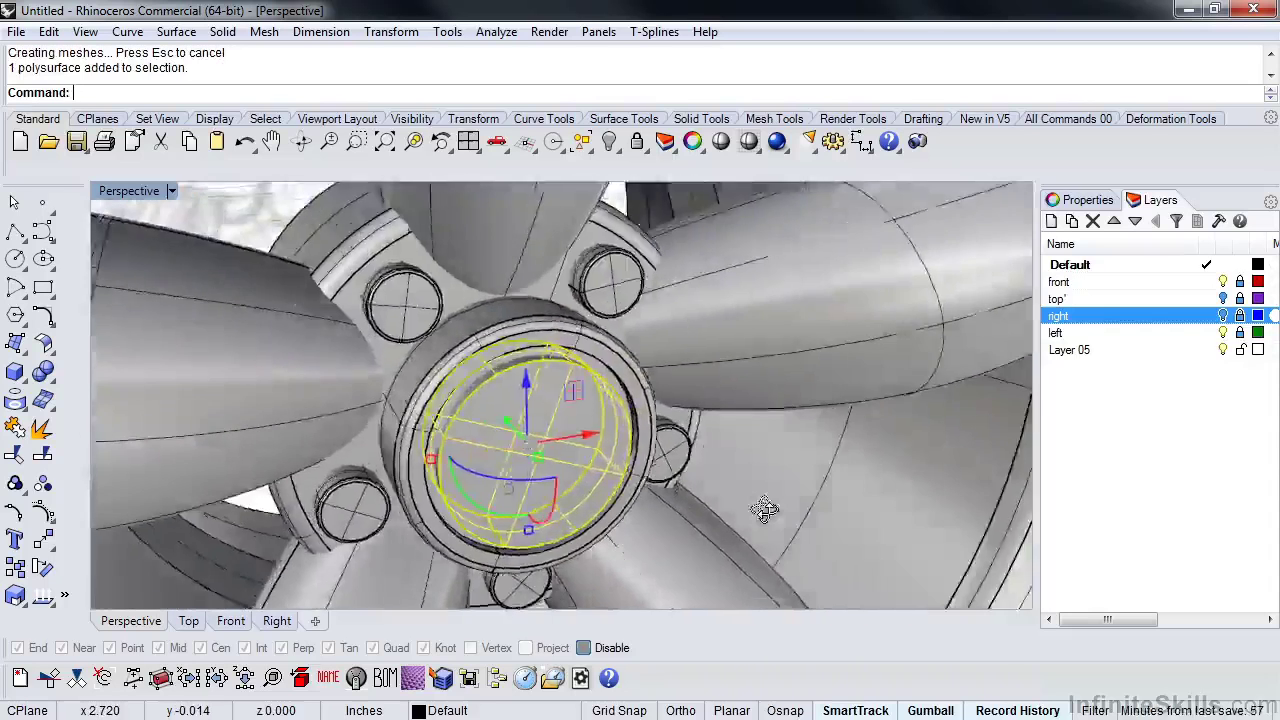
right_drag(774, 510, 530, 493)
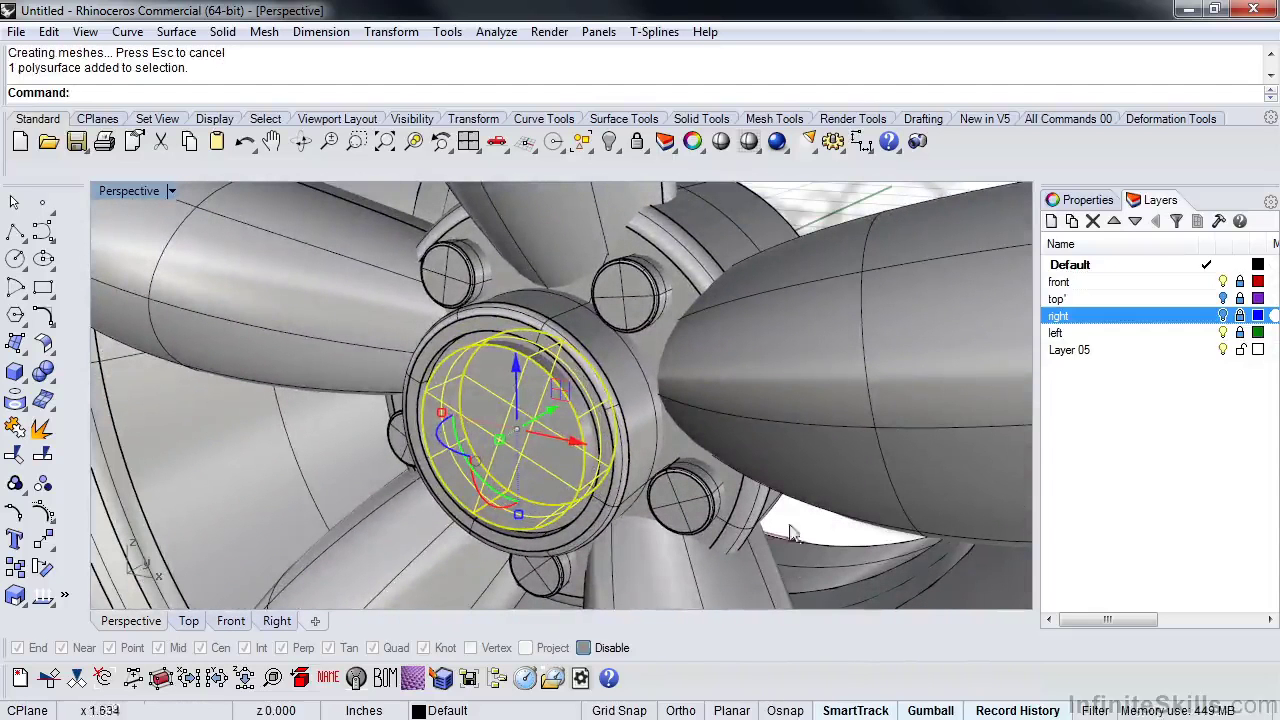
click(815, 218)
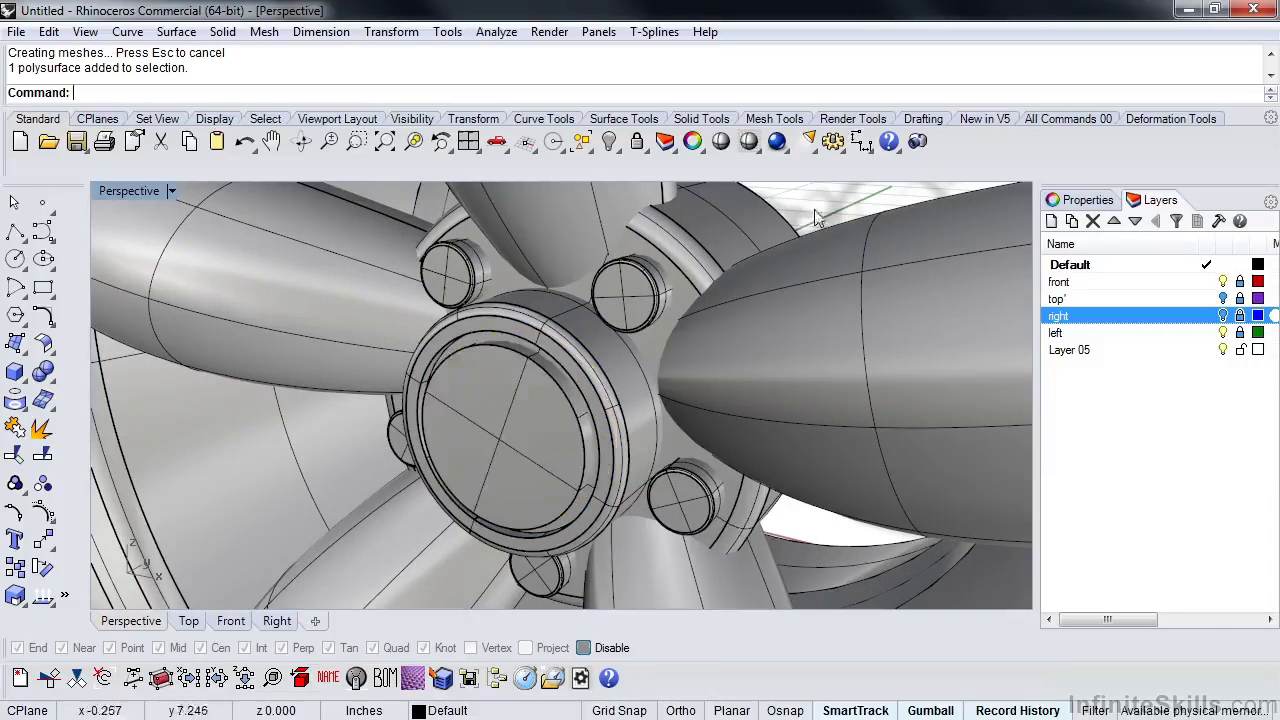
Fillet the hub recess rim with a radius of about 0.003 in and the insert's front edge with about 0.005 in.
click(51, 380)
click(184, 414)
scroll(482, 359, up, 4)
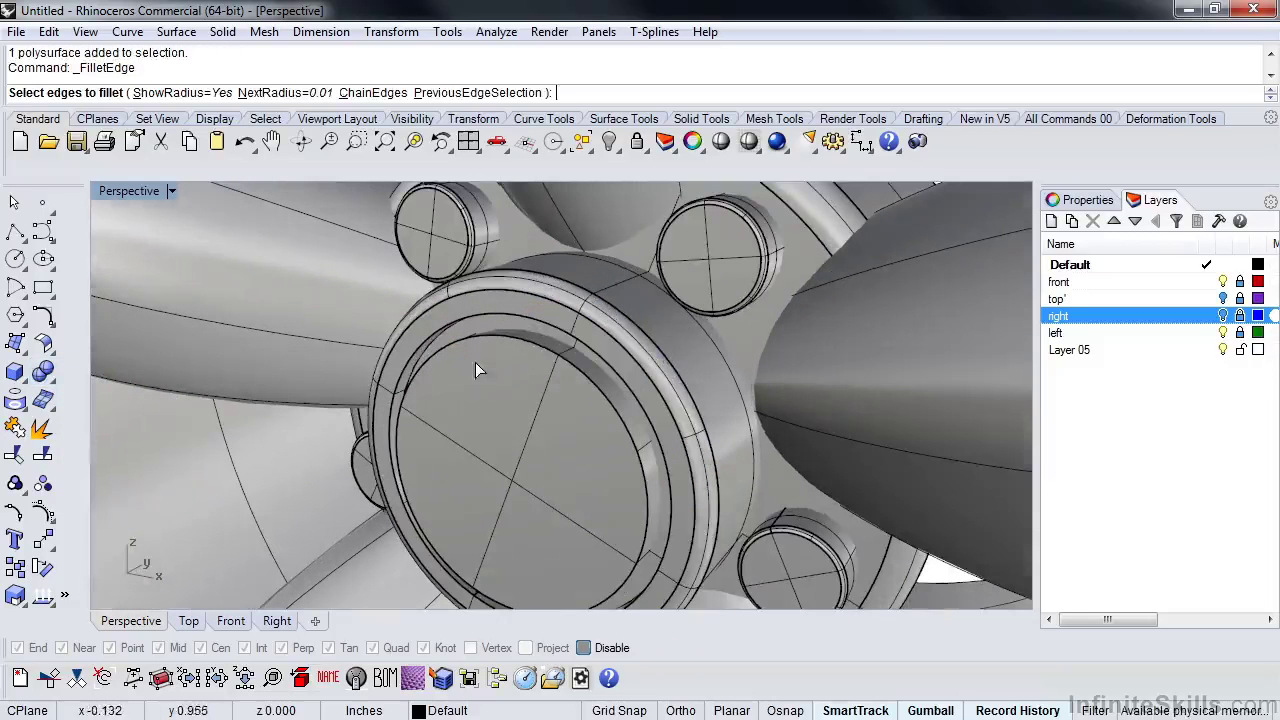
click(539, 349)
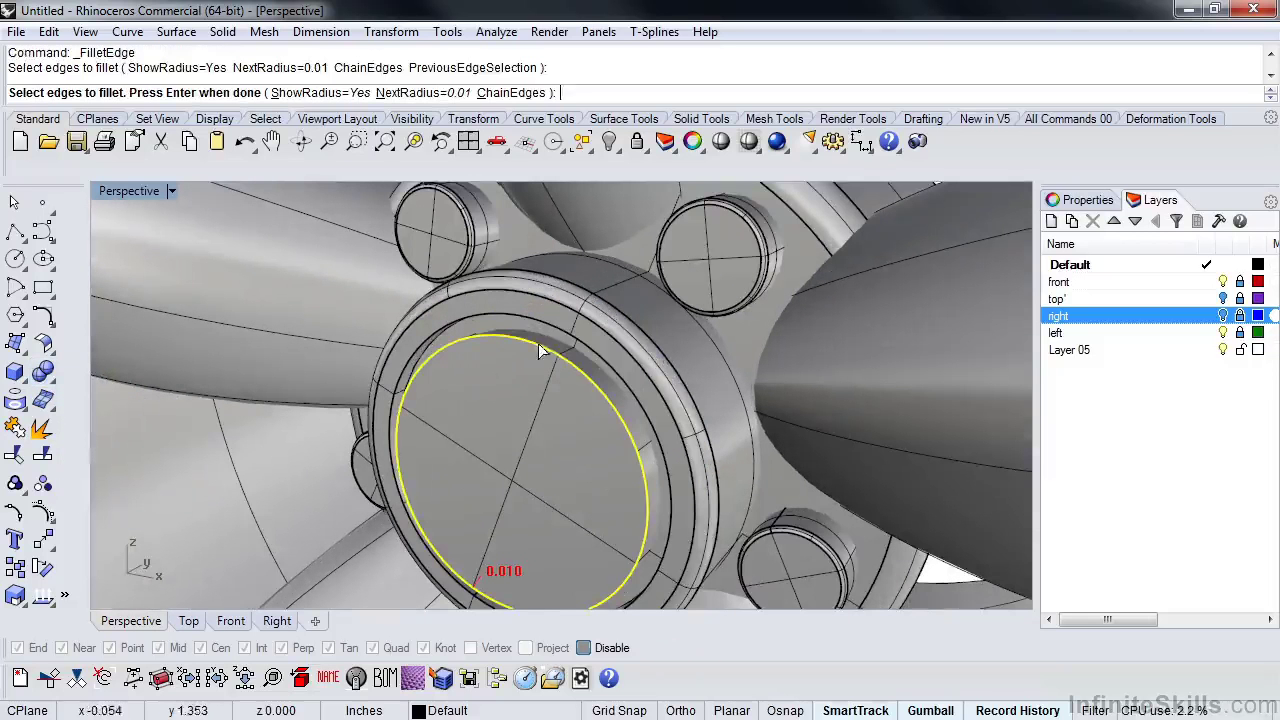
click(429, 349)
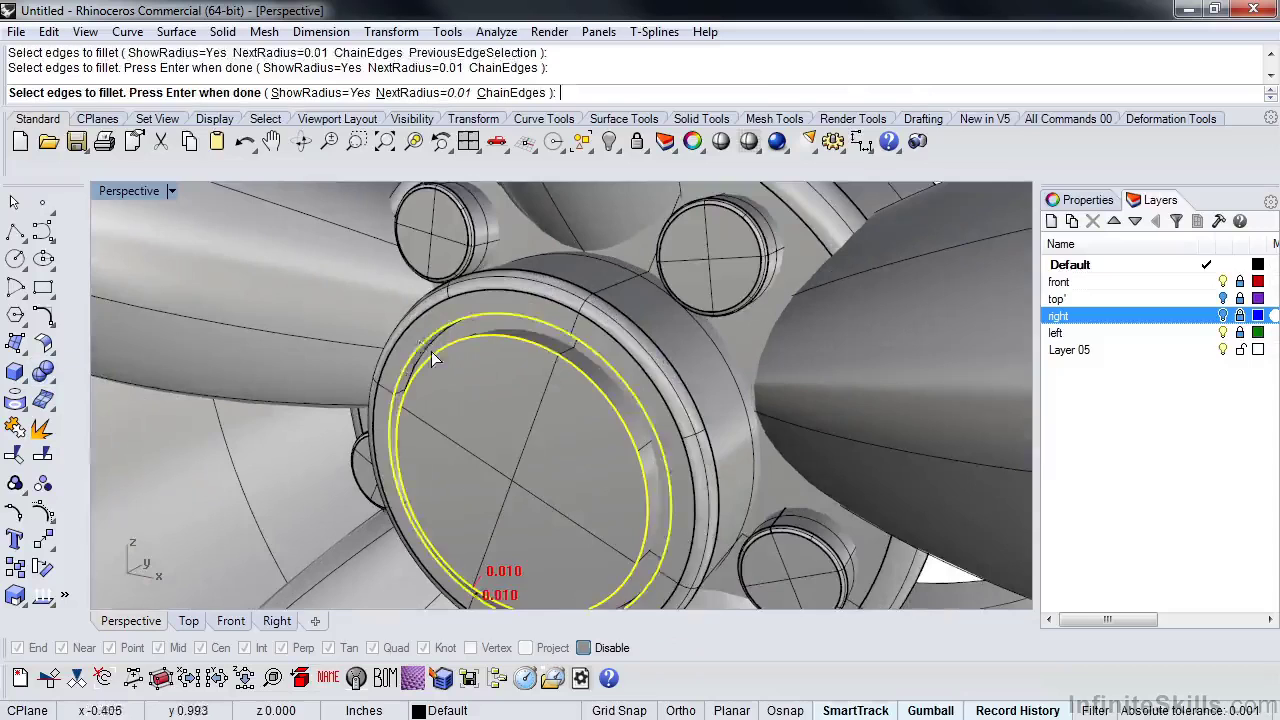
key(Return)
right_drag(471, 416, 556, 438)
scroll(556, 440, up, 8)
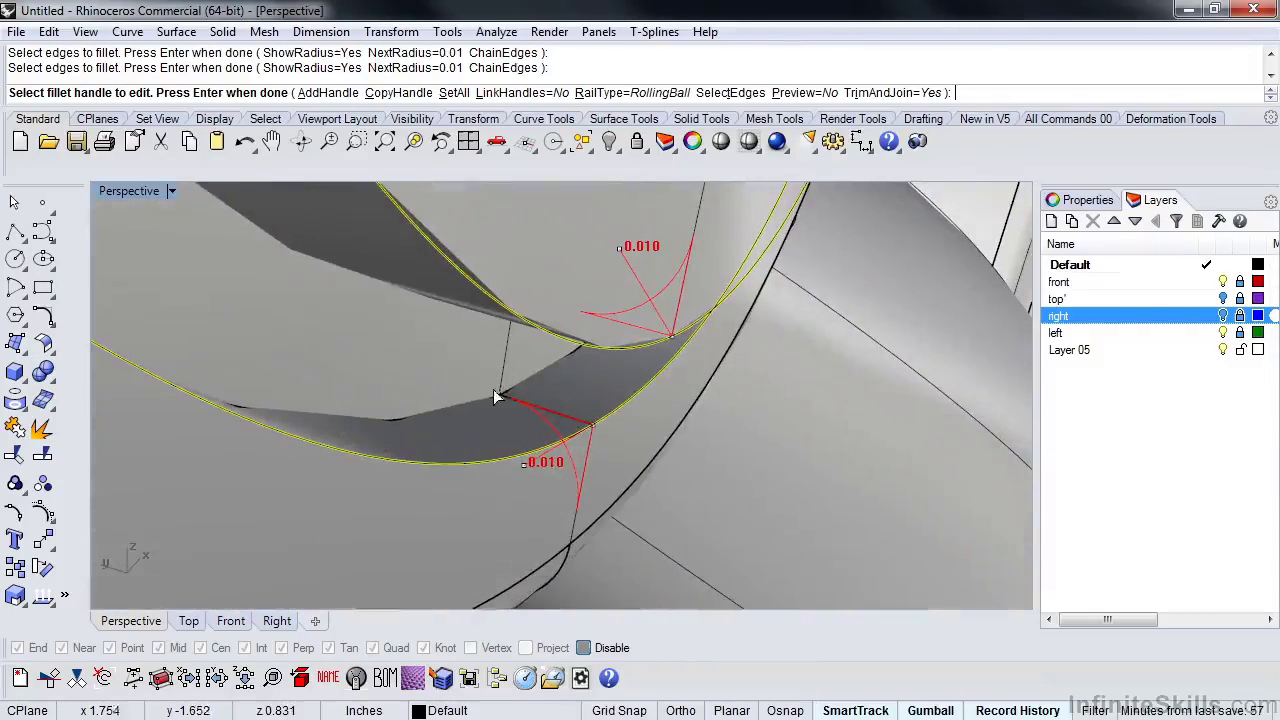
click(524, 464)
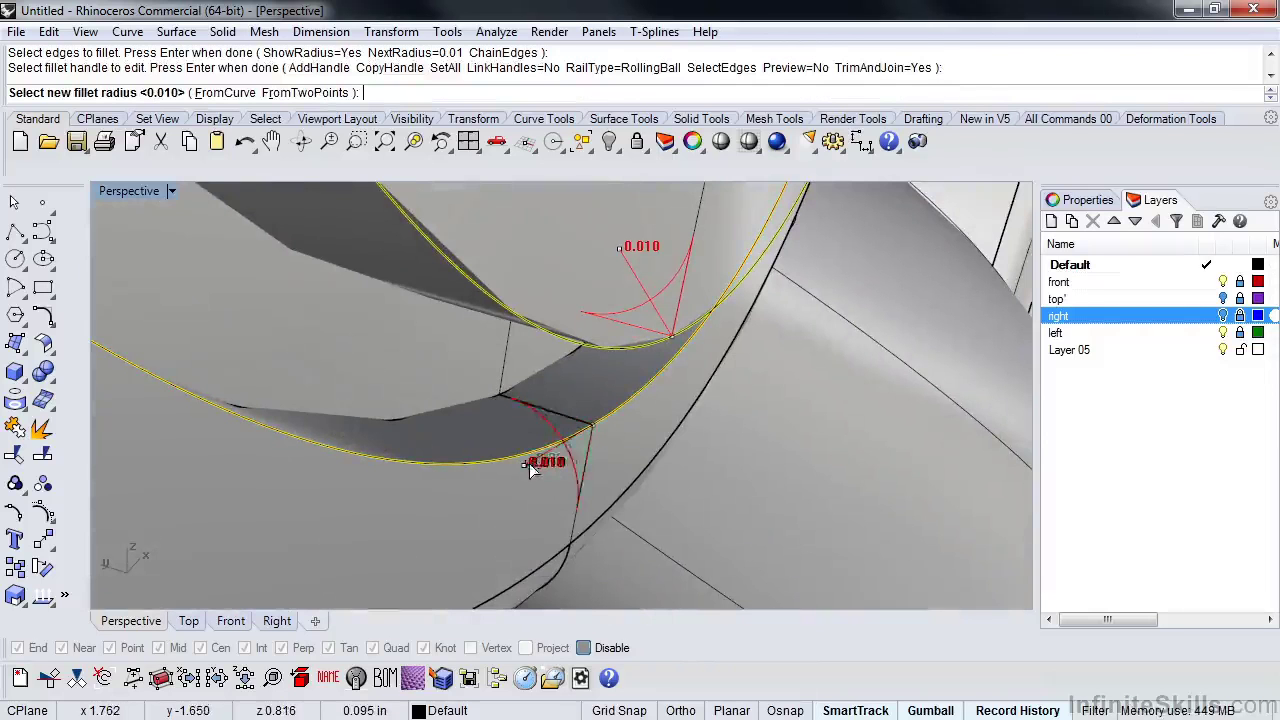
click(576, 441)
click(620, 247)
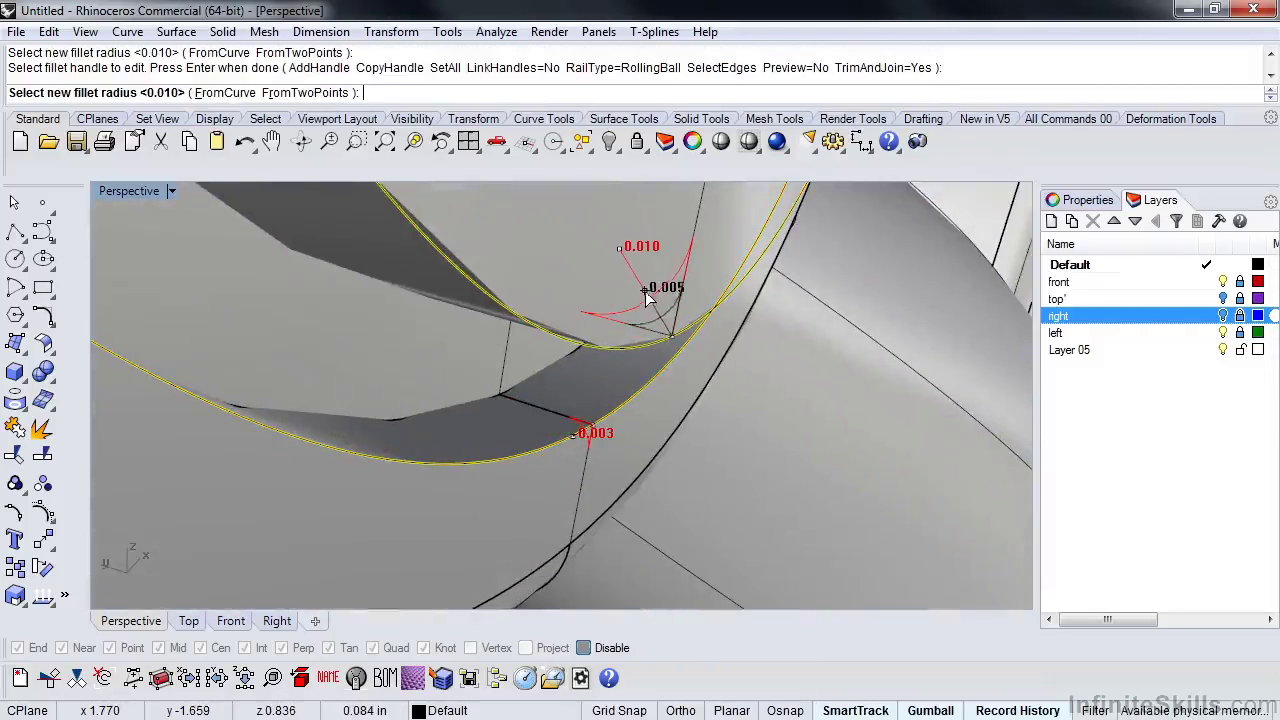
click(650, 300)
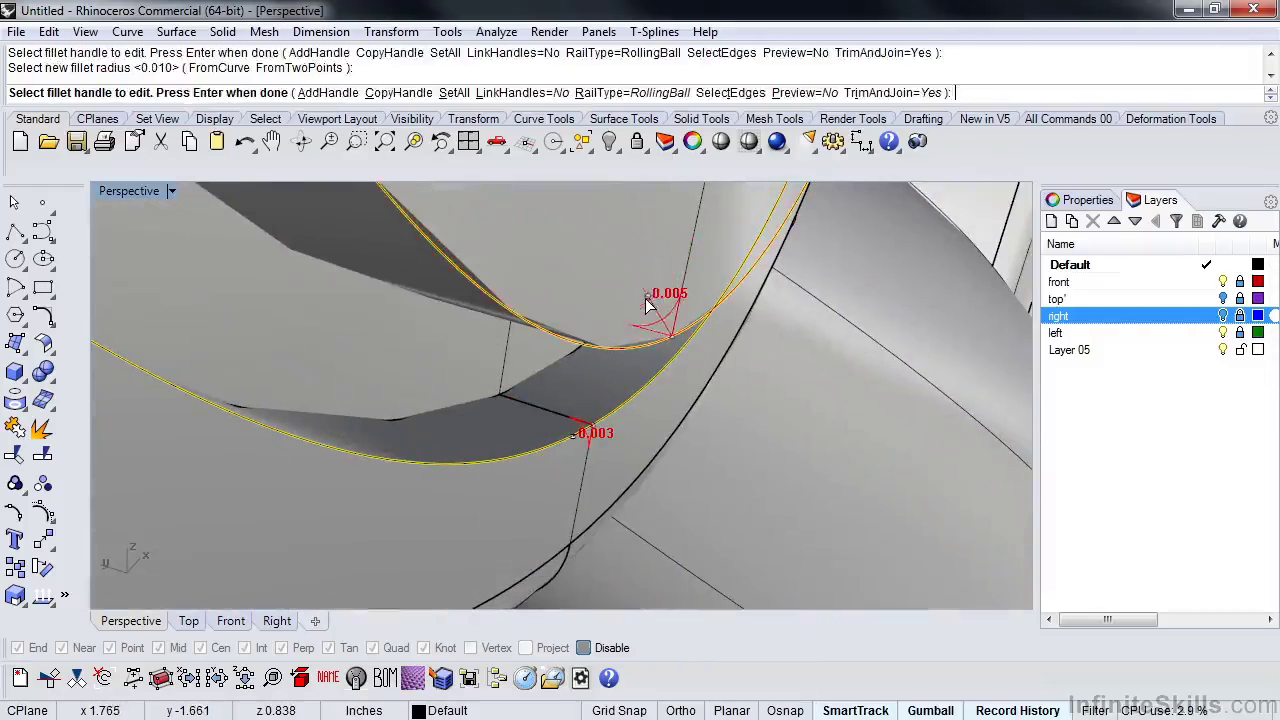
Switch to the Front view and turn on the control points of the top wheel spoke.
scroll(622, 326, down, 6)
right_drag(622, 326, 528, 393)
scroll(664, 446, down, 6)
scroll(499, 447, down, 8)
key(ctrl+F2)
click(524, 389)
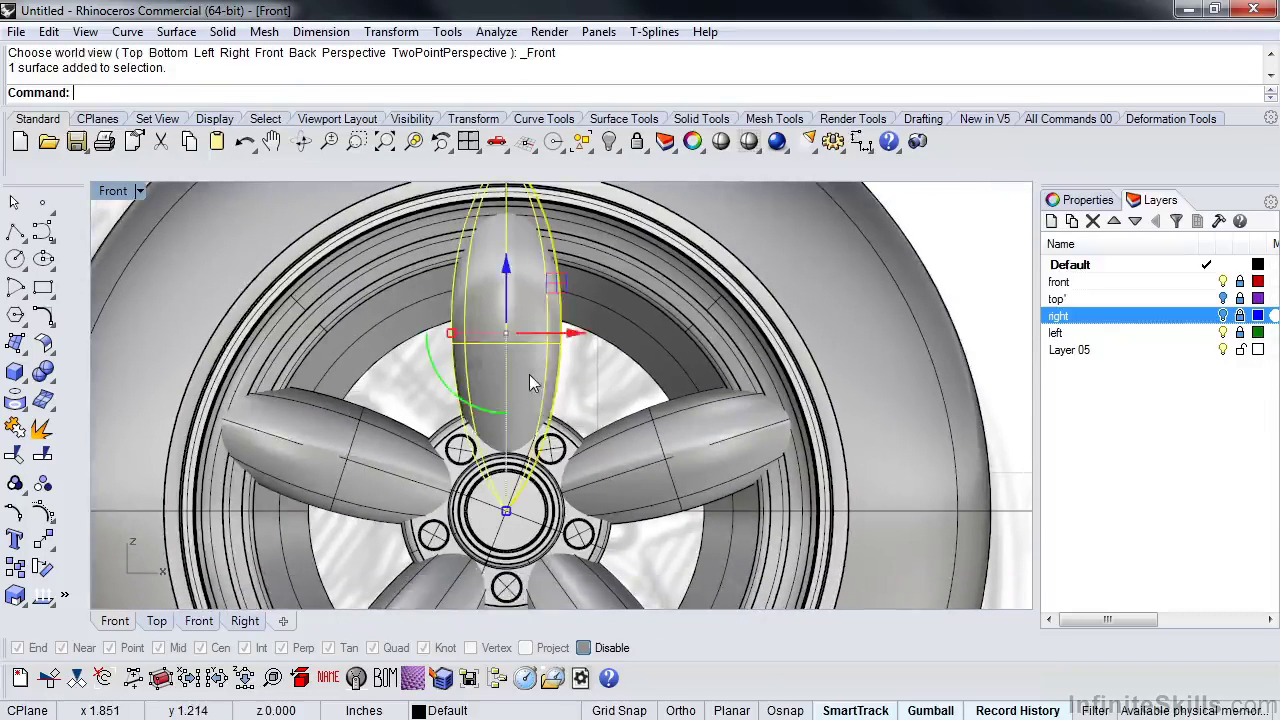
middle_click(529, 374)
click(473, 443)
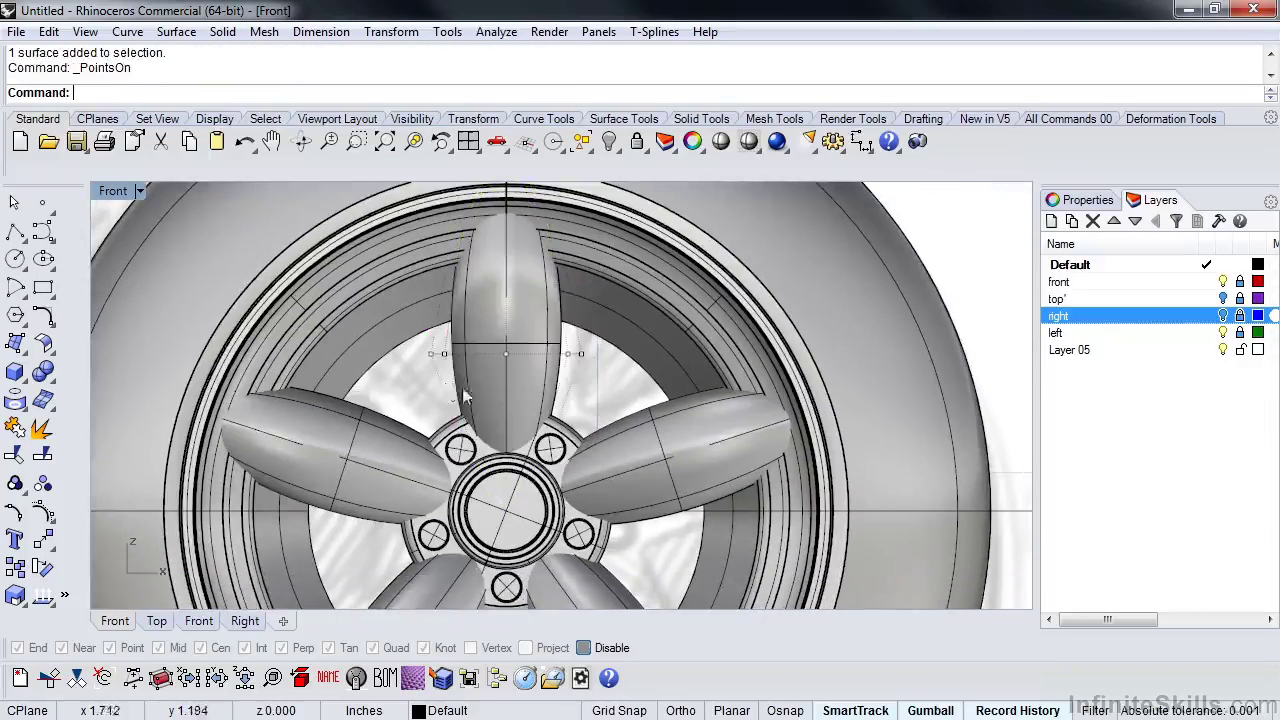
Widen the top spoke slightly by scaling its middle row of control points horizontally.
drag(530, 356, 626, 325)
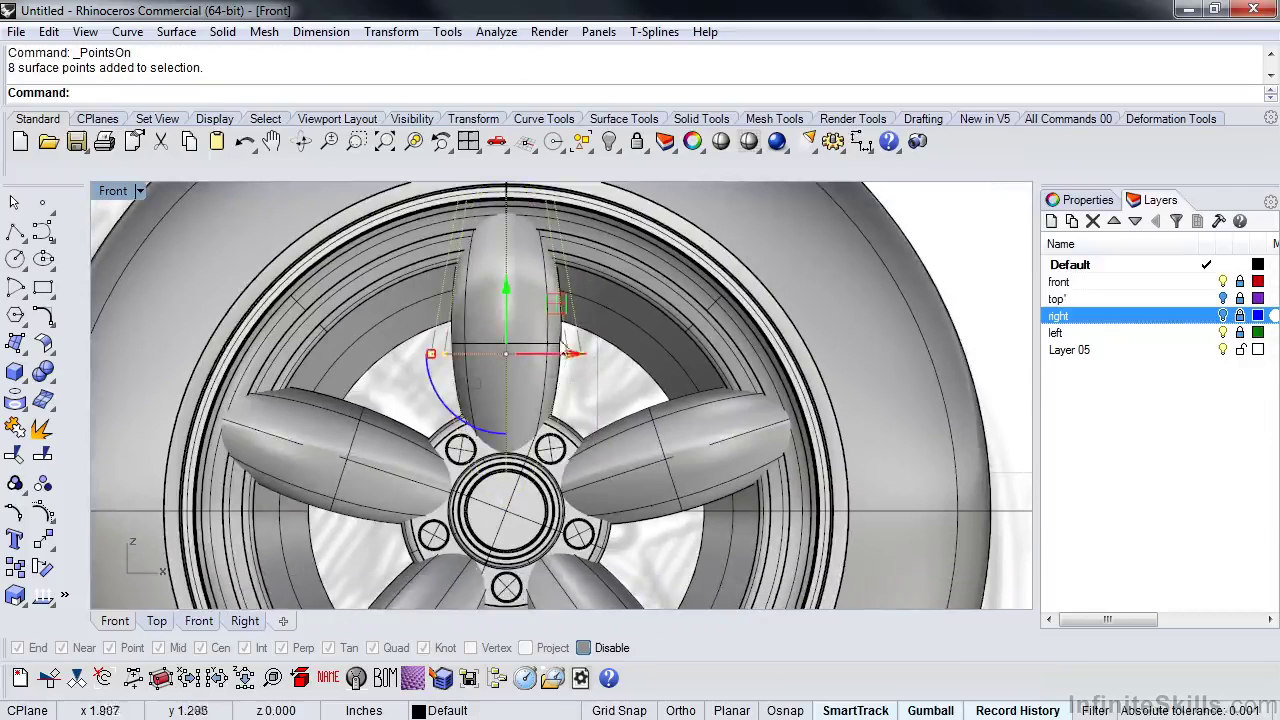
drag(431, 358, 425, 356)
click(425, 356)
click(425, 391)
Widen the outer end of the top spoke by scaling its uppermost control points horizontally.
scroll(425, 398, down, 2)
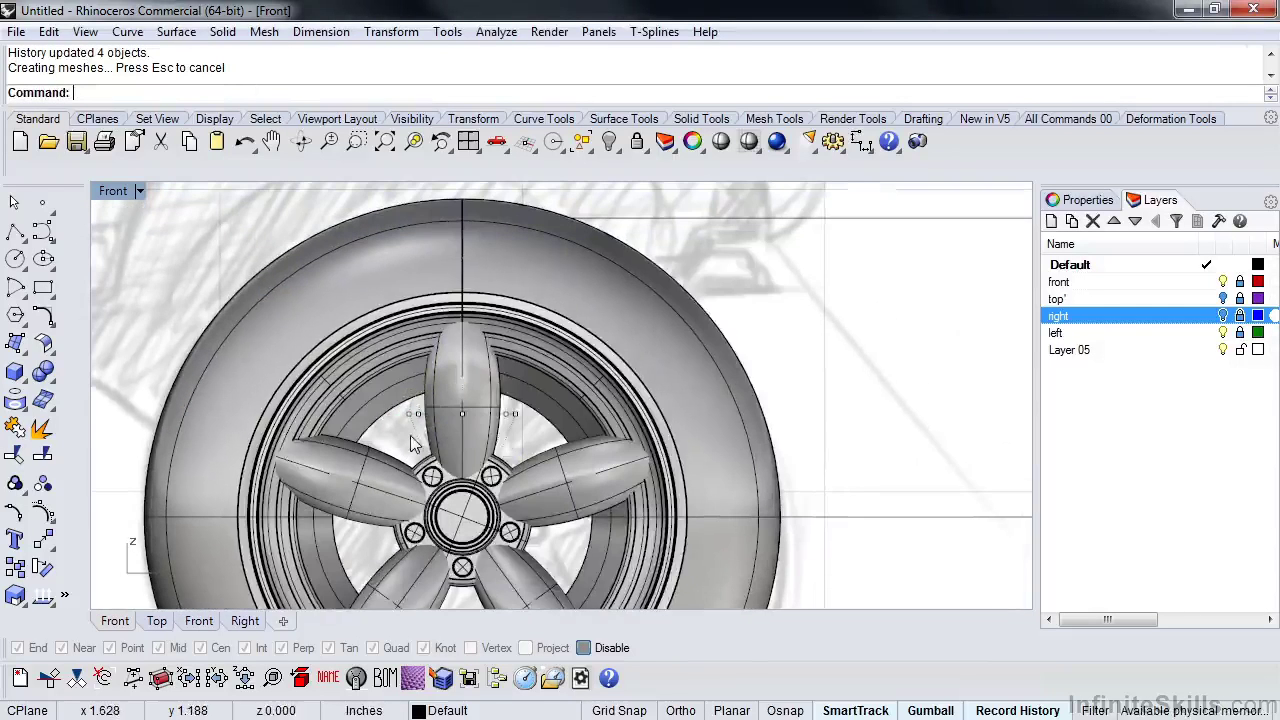
drag(297, 222, 656, 344)
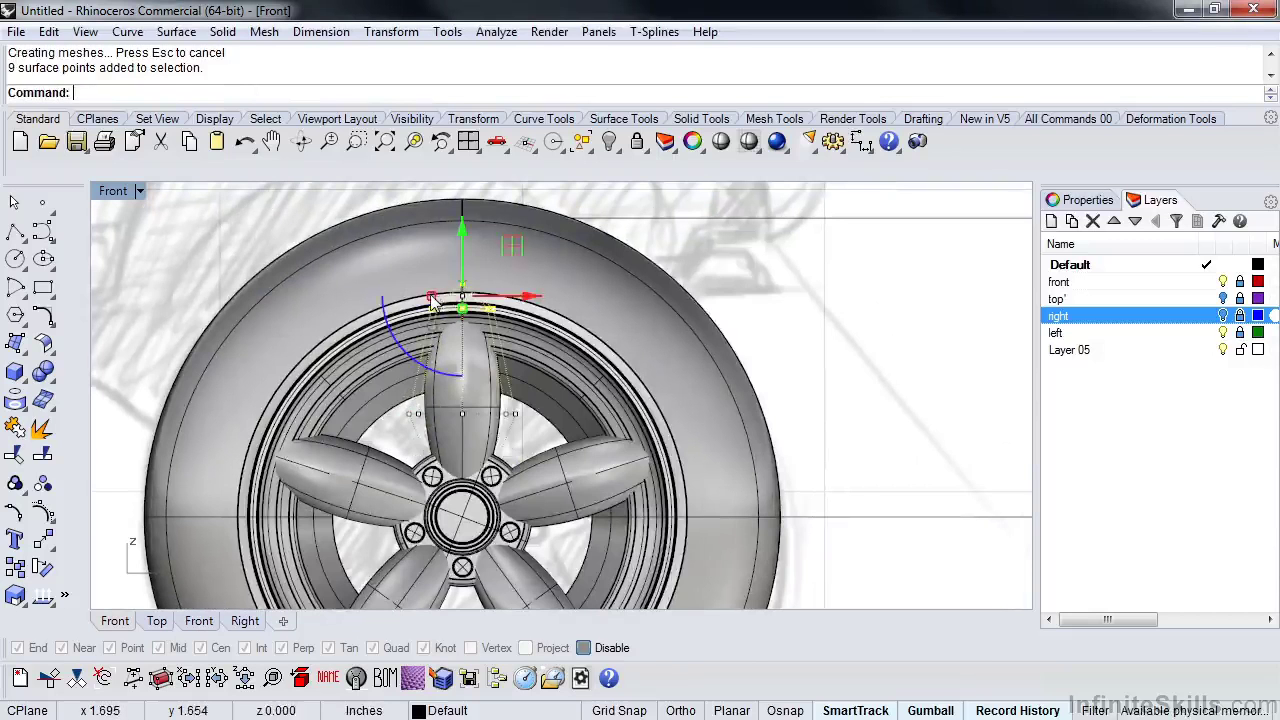
drag(431, 298, 424, 297)
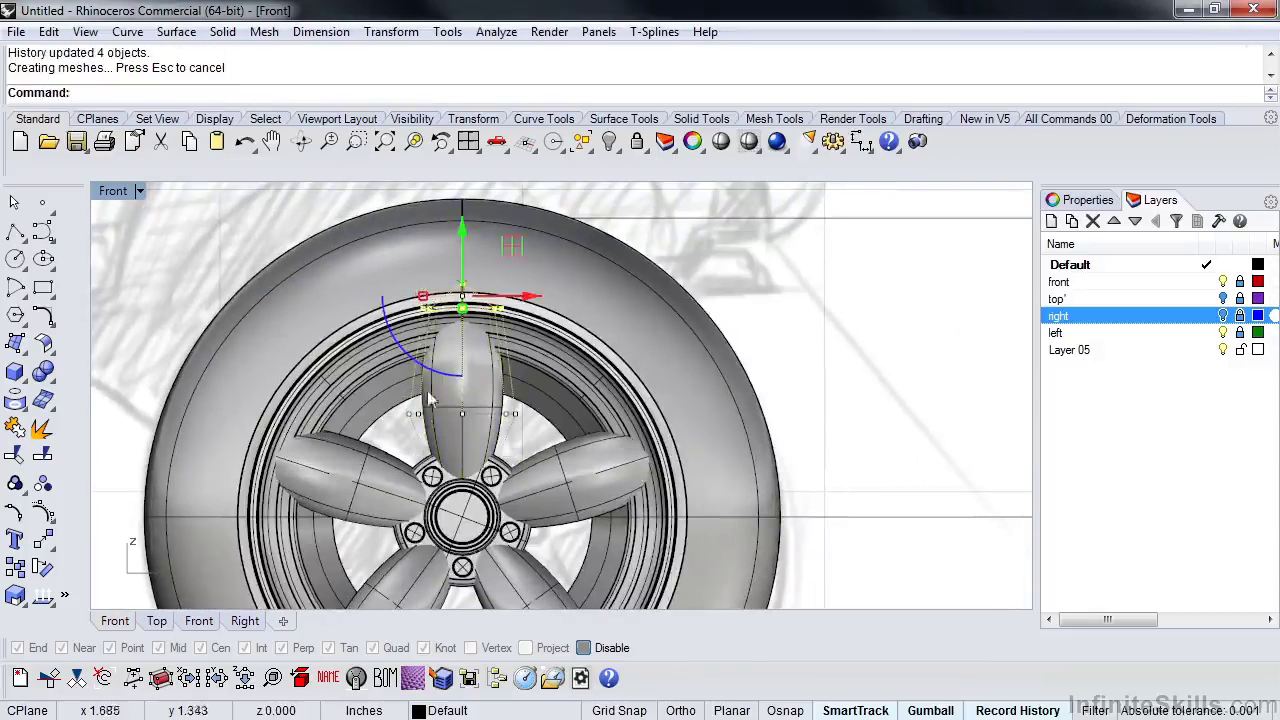
scroll(428, 425, down, 6)
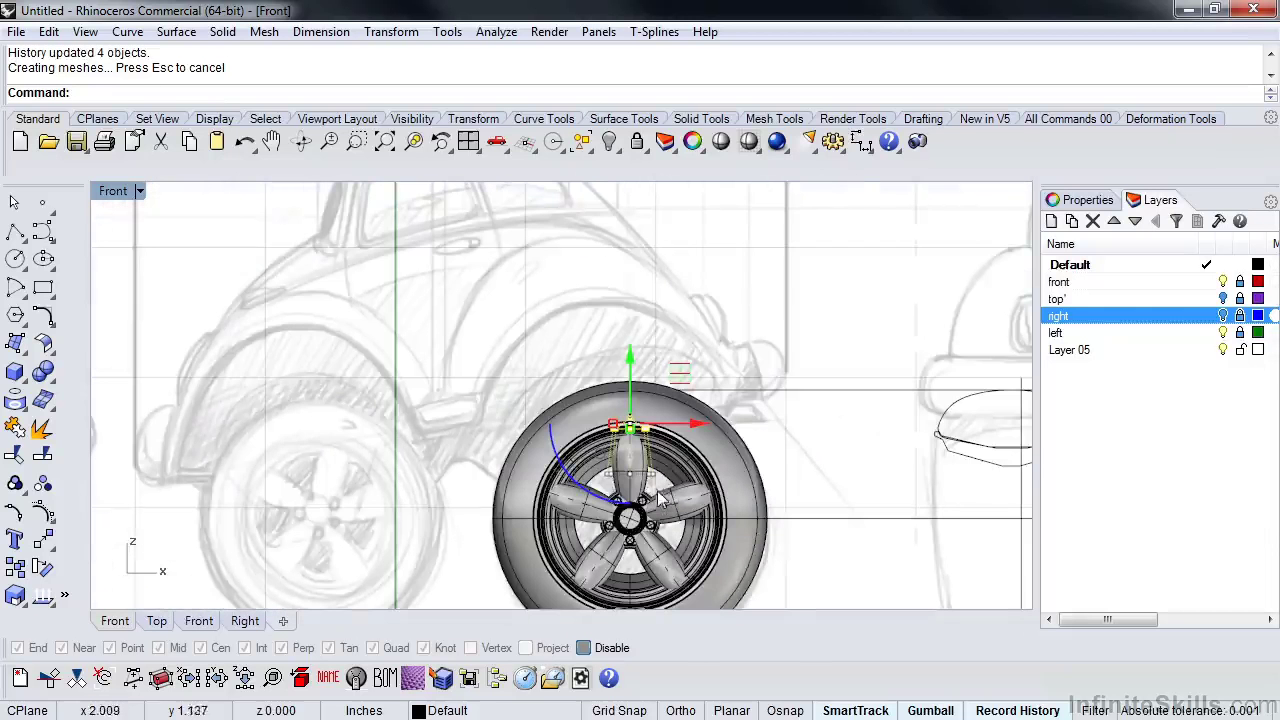
Widen the outer end of the top spoke slightly more with a horizontal scale, and switch to the Perspective view.
scroll(724, 505, up, 2)
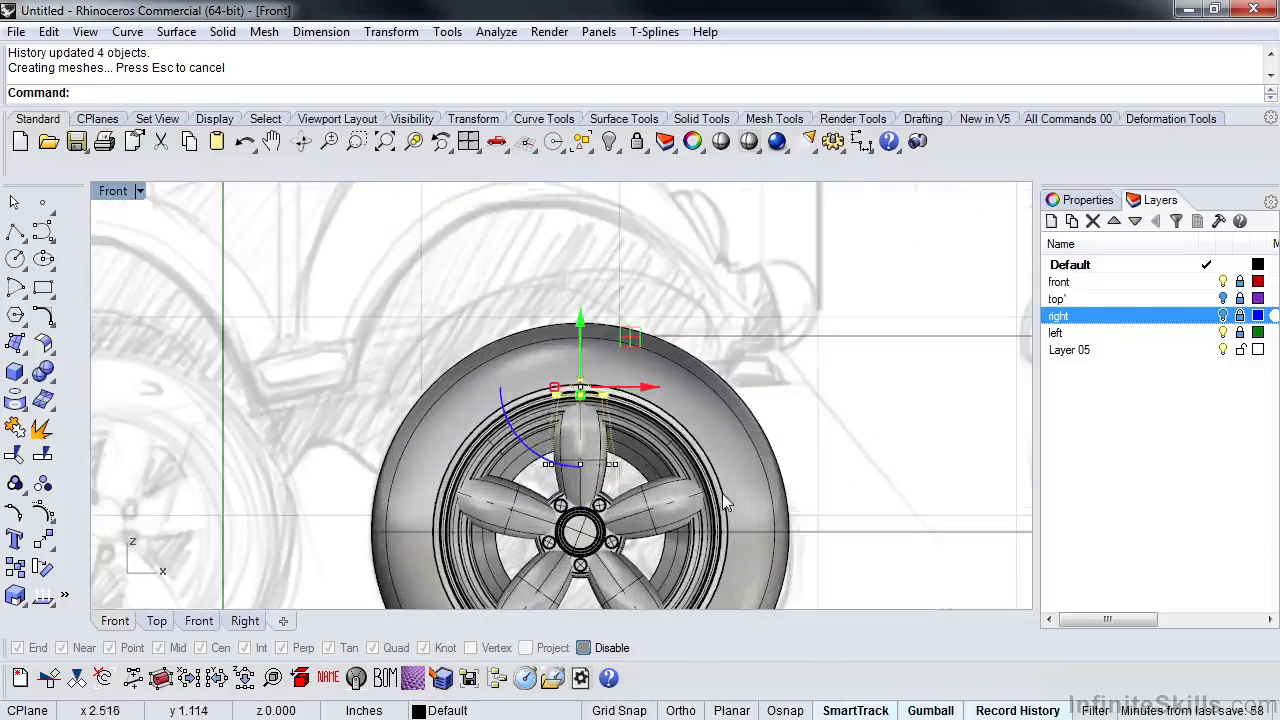
drag(554, 387, 549, 388)
scroll(532, 398, down, 2)
right_drag(559, 432, 493, 403)
text(p)
key(Return)
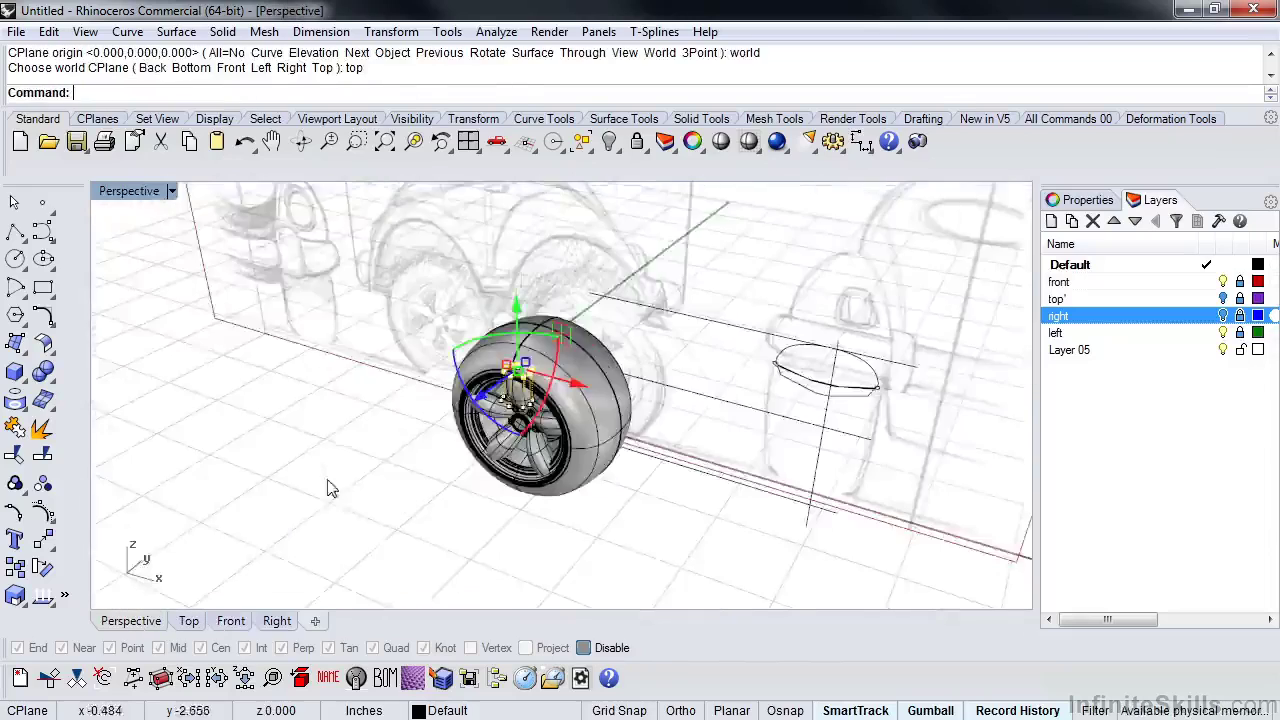
Narrow the top spoke near the hub by scaling its two inner side control points closer together.
right_drag(400, 500, 445, 400)
scroll(549, 443, up, 7)
scroll(492, 458, down, 3)
scroll(463, 405, up, 5)
click(410, 395)
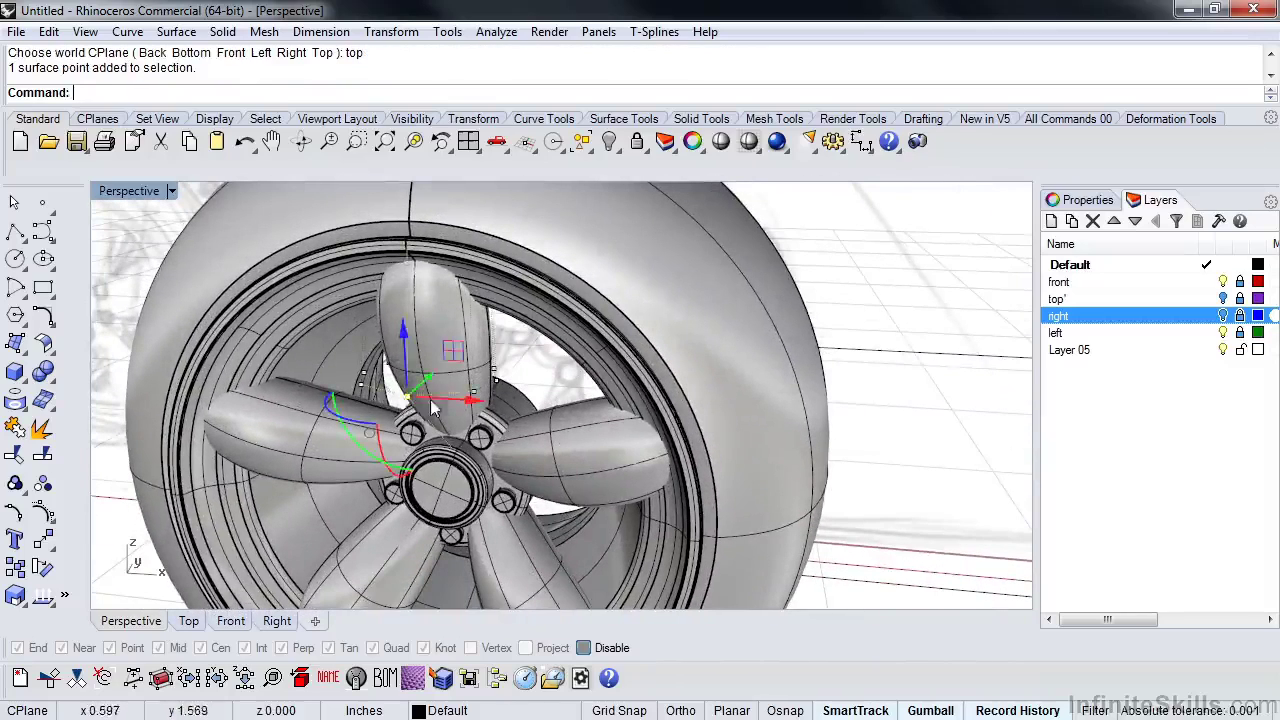
drag(432, 390, 414, 400)
right_drag(414, 400, 370, 420)
click(360, 407)
drag(362, 408, 376, 408)
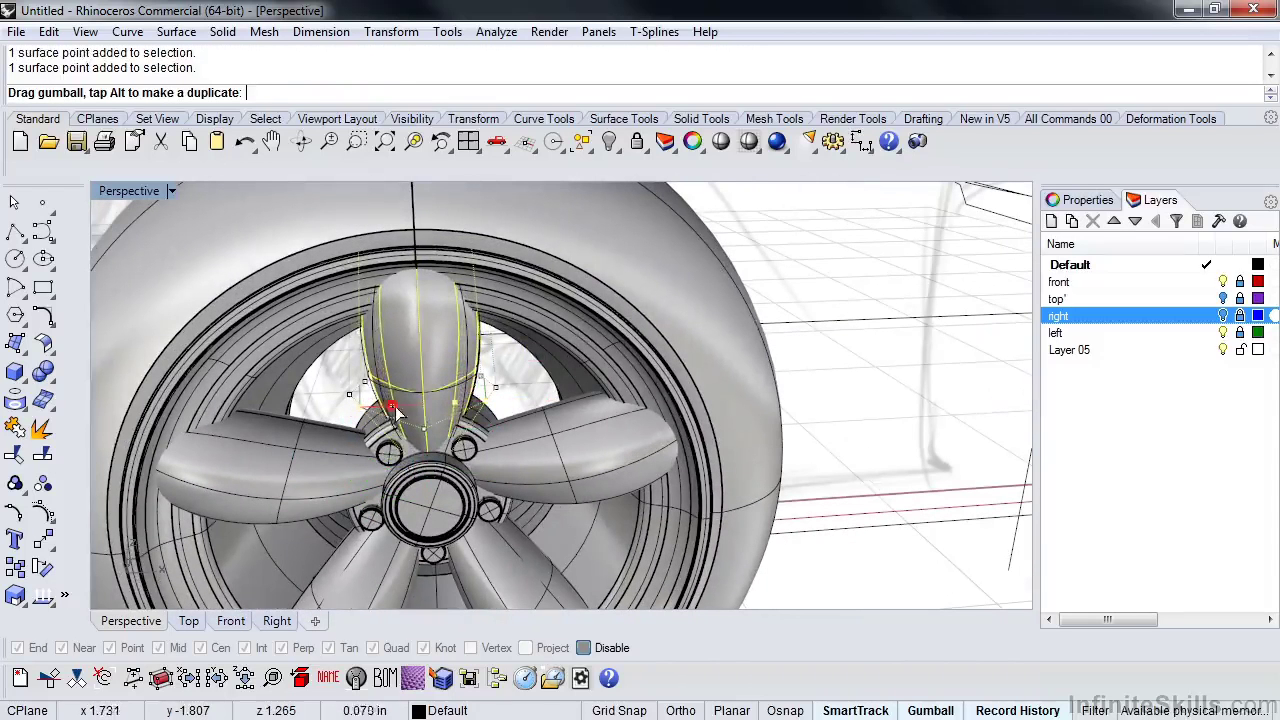
drag(393, 407, 388, 407)
right_drag(527, 398, 500, 488)
scroll(436, 400, down, 4)
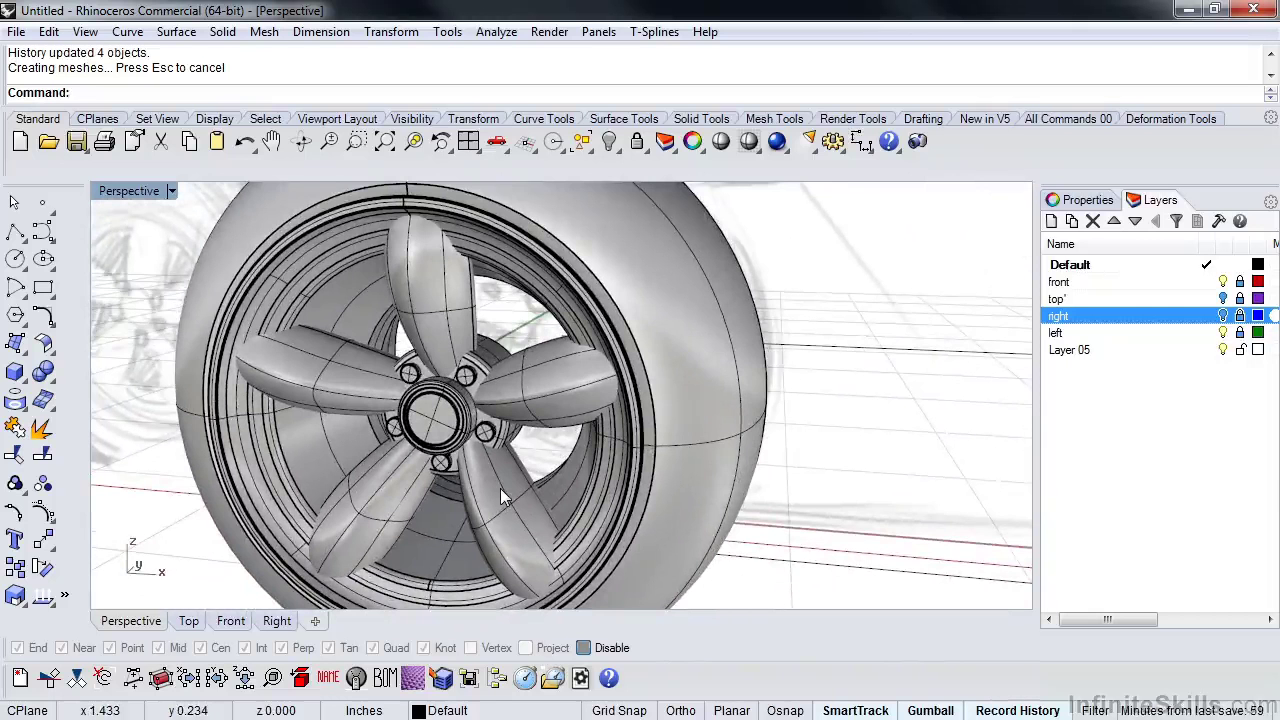
Select the five spokes and the wheel rim and combine them with a Boolean union.
click(482, 338)
shift+click(472, 312)
click(495, 307)
click(447, 297)
shift+click(570, 368)
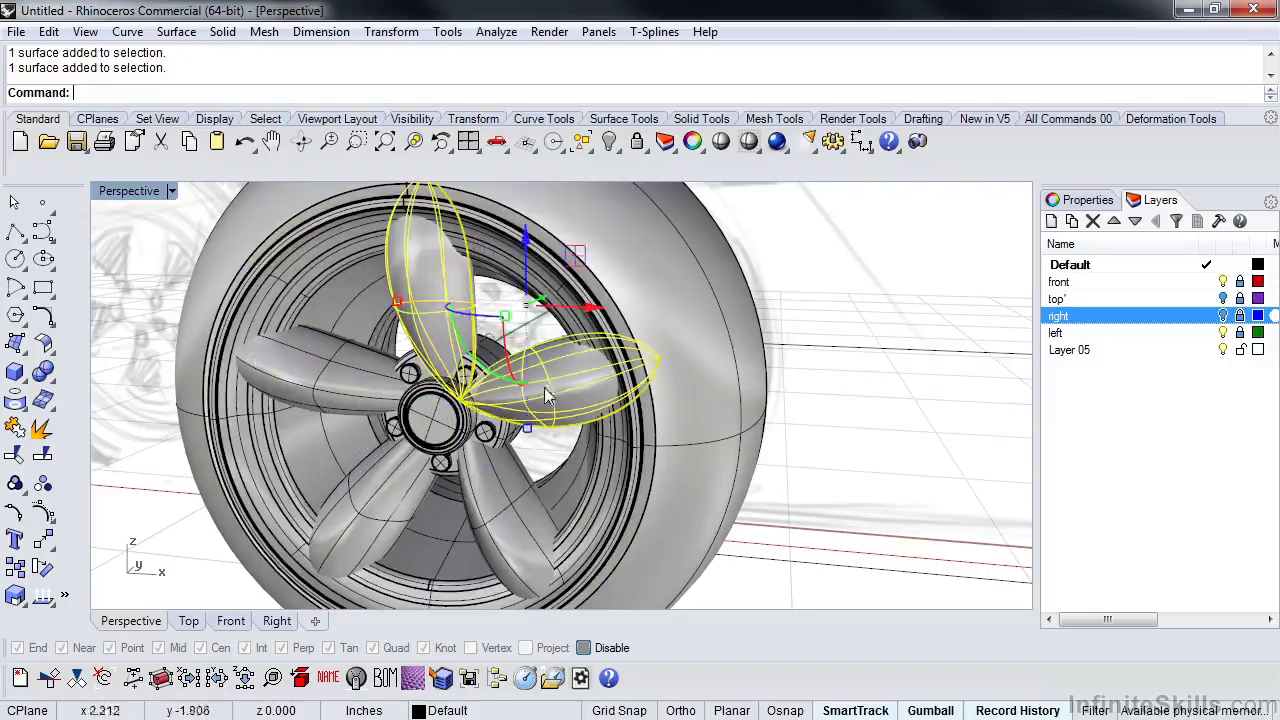
shift+click(514, 513)
shift+click(365, 520)
shift+click(317, 376)
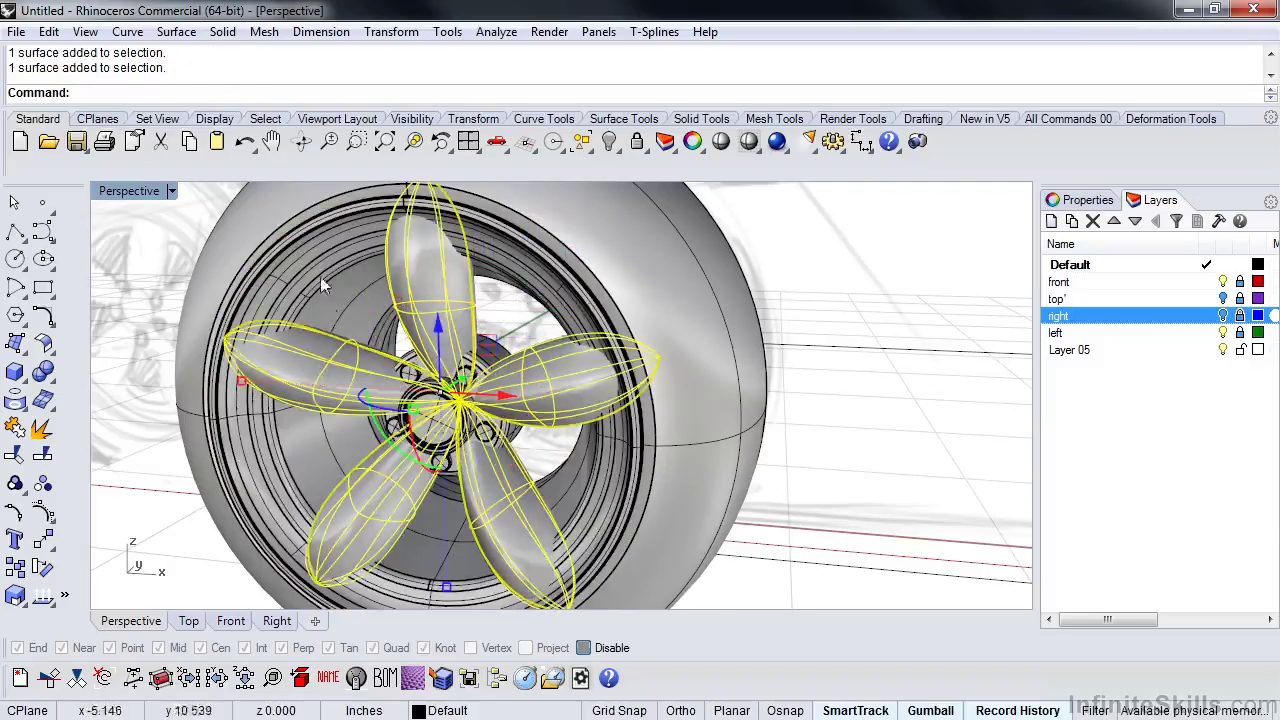
shift+click(330, 292)
click(43, 373)
click(800, 497)
Boolean-union the spoked rim with the lug bracket piece behind the spokes.
right_drag(478, 432, 500, 432)
scroll(491, 428, up, 4)
click(506, 435)
shift+click(556, 421)
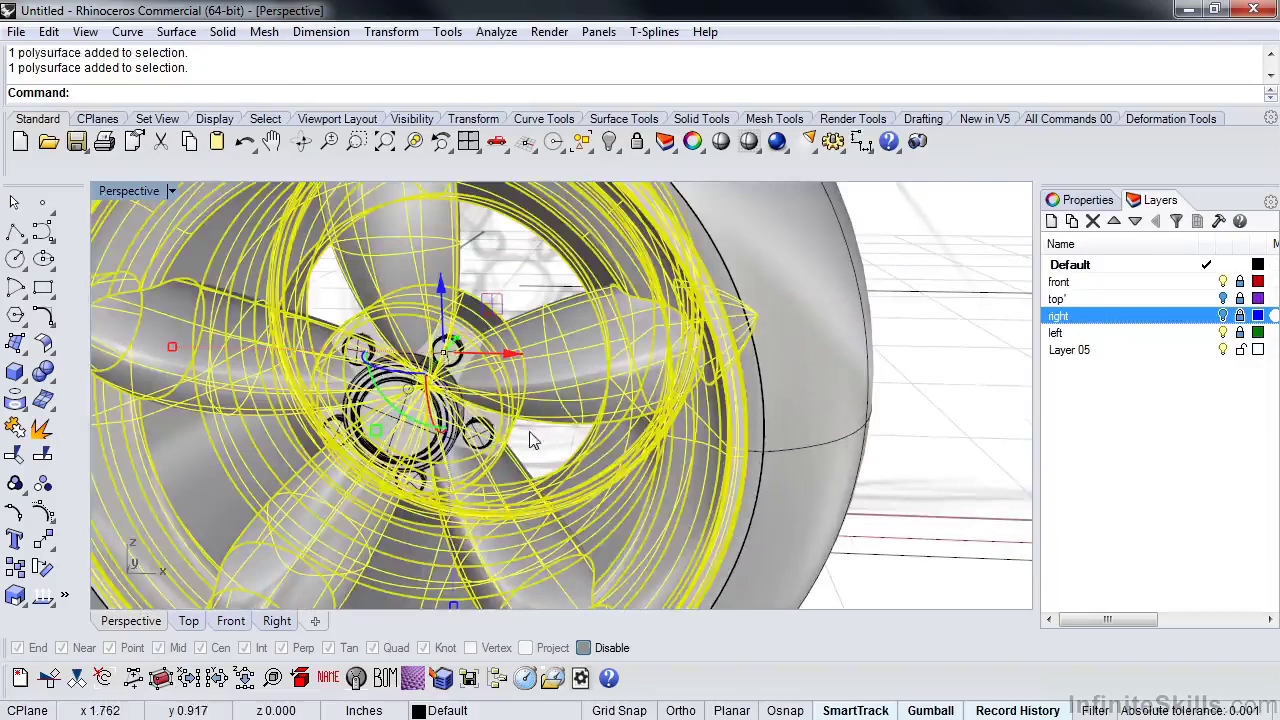
right_click(537, 445)
Boolean-union the center hub ring with the combined wheel.
right_drag(527, 449, 555, 448)
scroll(439, 404, up, 6)
click(450, 403)
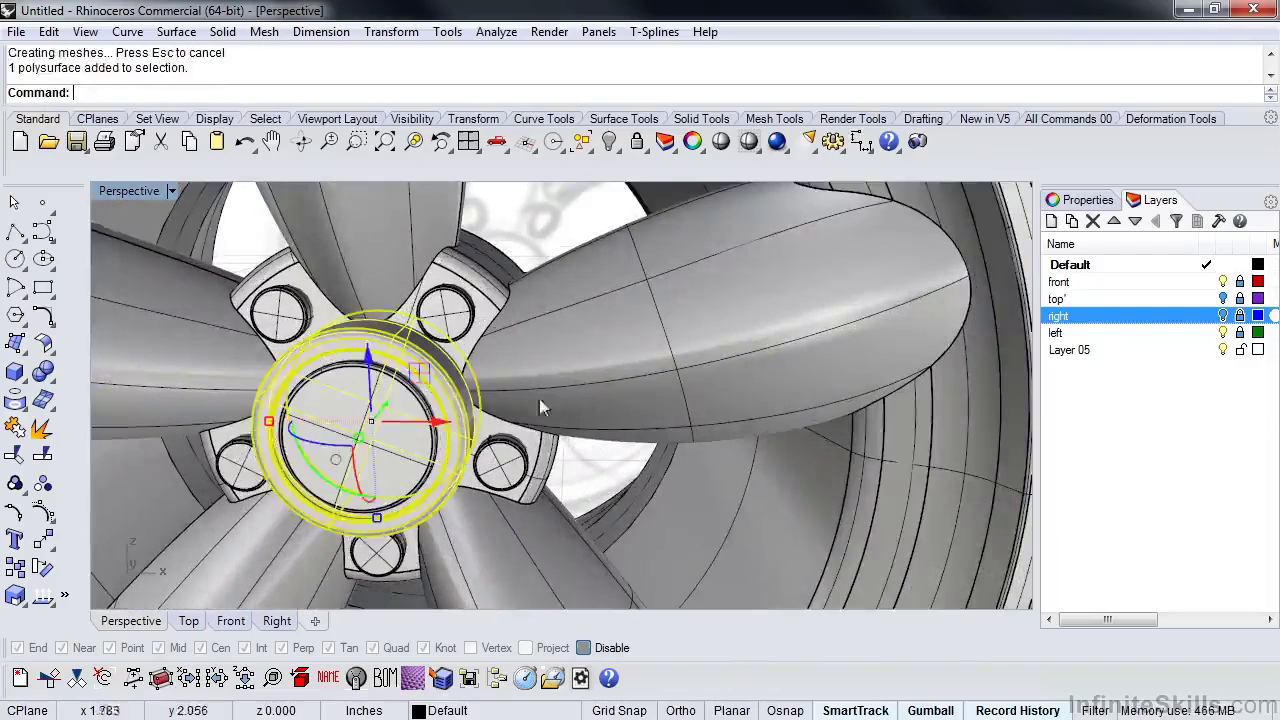
shift+click(578, 428)
right_click(598, 460)
right_drag(577, 456, 473, 452)
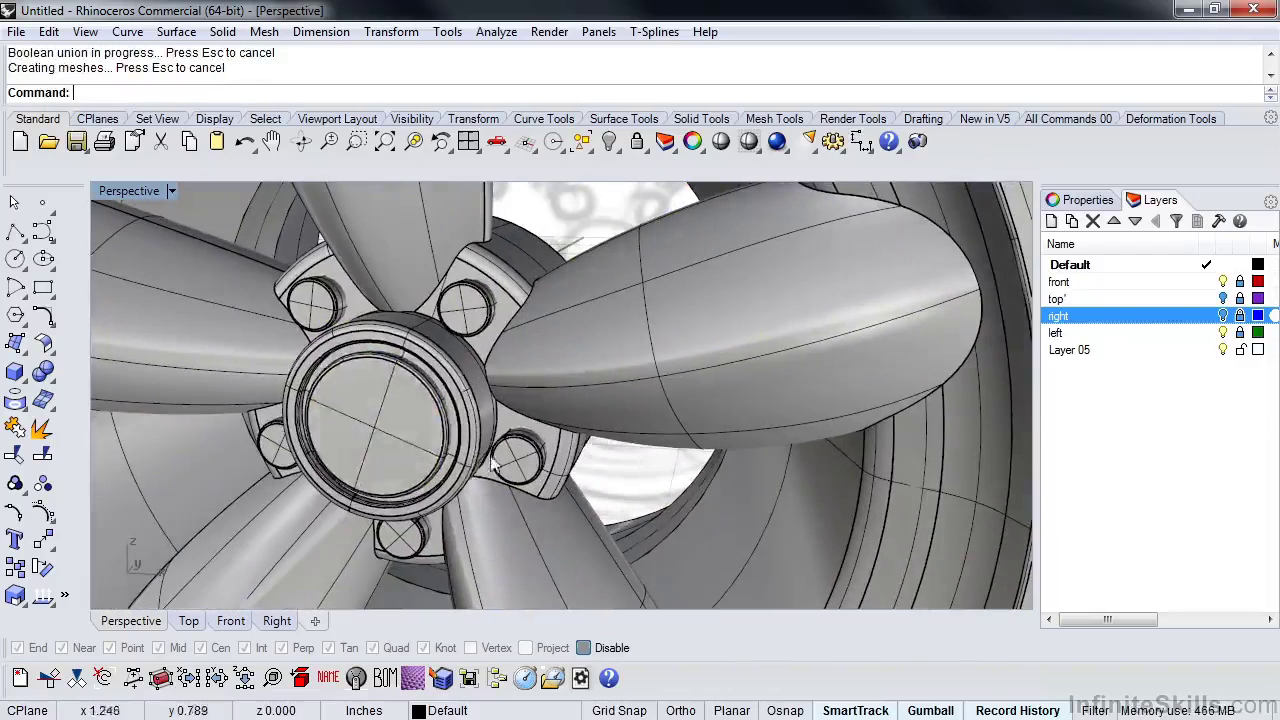
Select the hub insert and the lug nuts one after another to check whether they are separate objects.
click(408, 440)
click(512, 466)
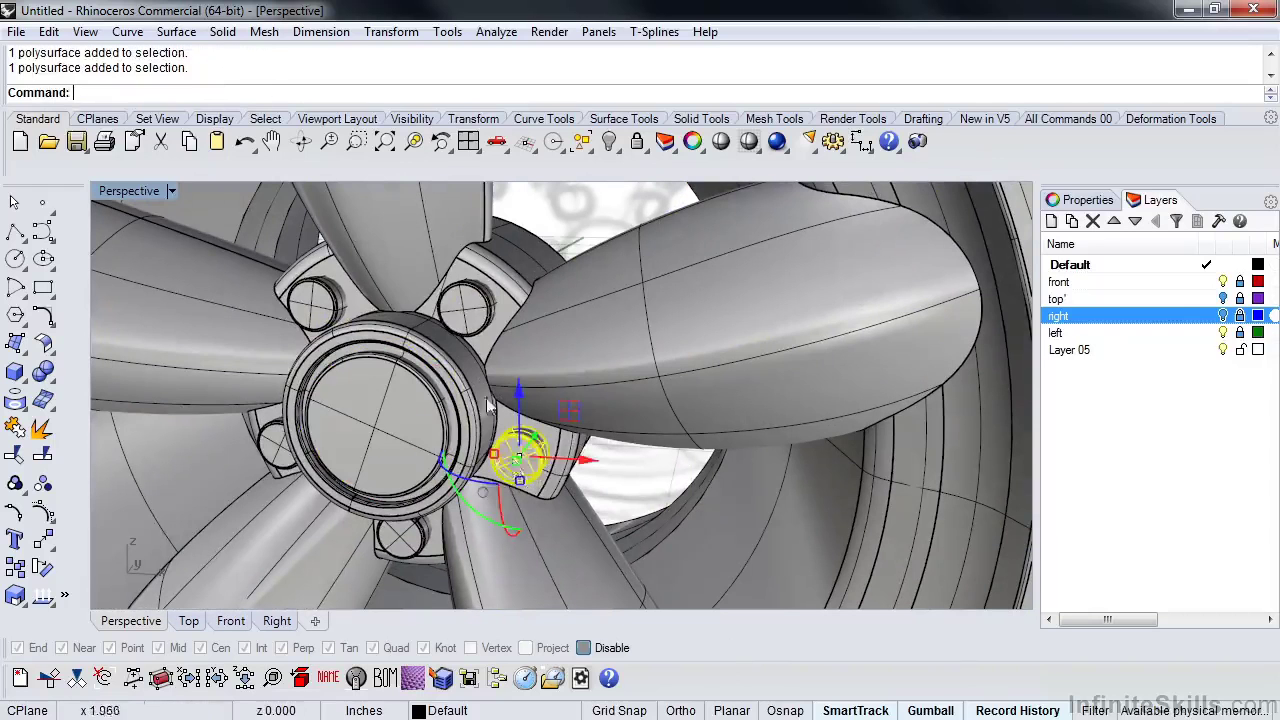
click(464, 306)
click(318, 302)
click(290, 444)
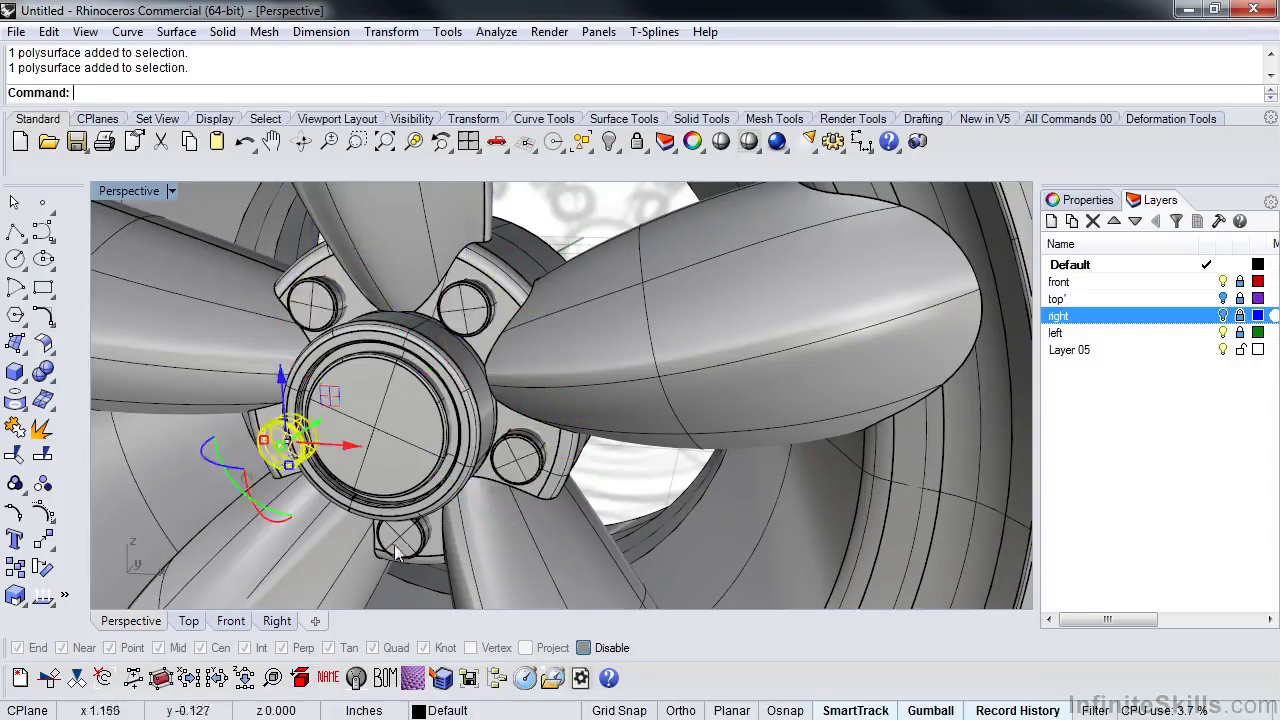
click(396, 546)
right_drag(519, 443, 368, 434)
key(Escape)
Inspect the junction of the top spoke and the rim in a temporary shaded display without wires.
scroll(452, 310, up, 6)
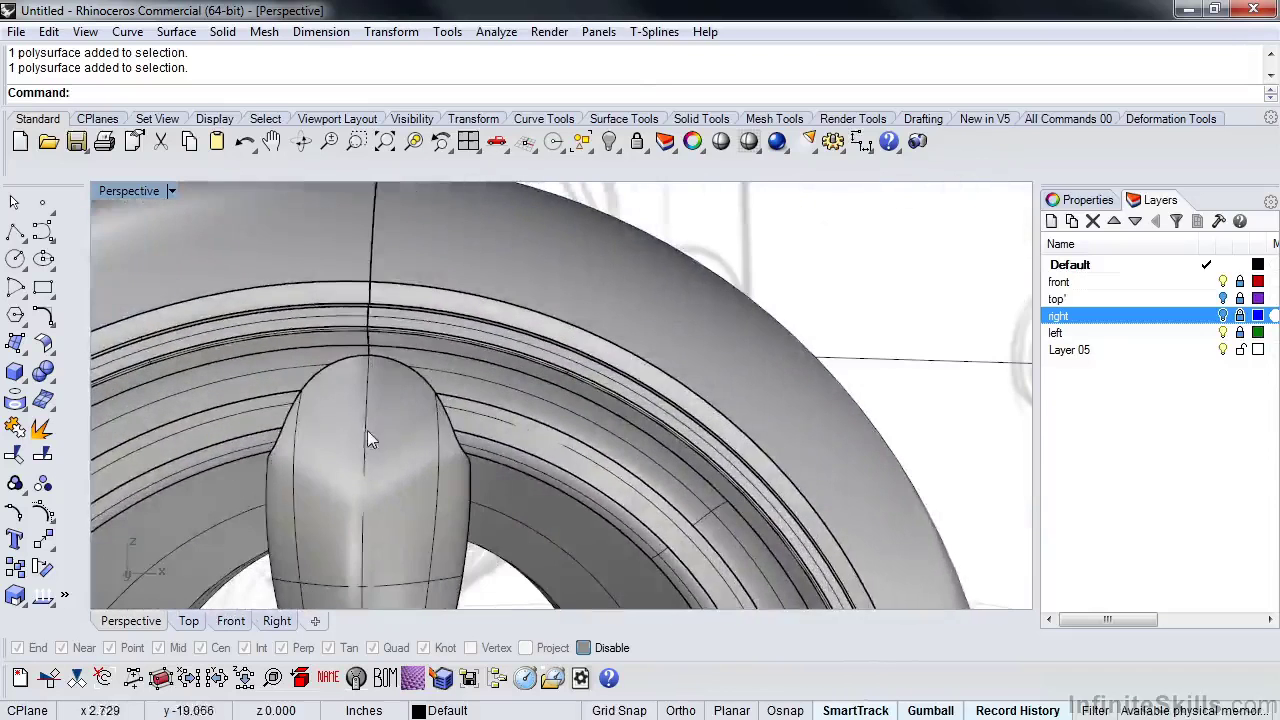
click(720, 141)
scroll(580, 390, down, 5)
mouse_move(640, 430)
right_down()
mouse_move(663, 451)
mouse_move(621, 490)
mouse_move(630, 514)
mouse_move(597, 510)
right_up()
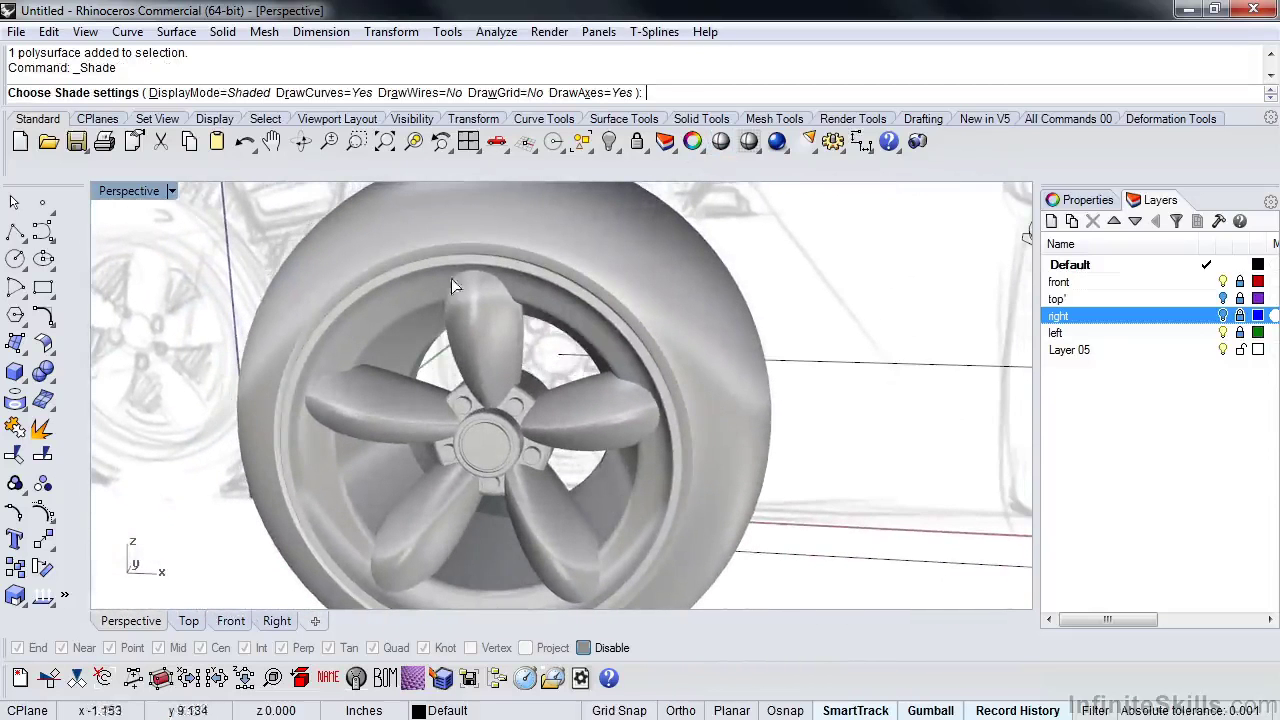
scroll(478, 281, up, 10)
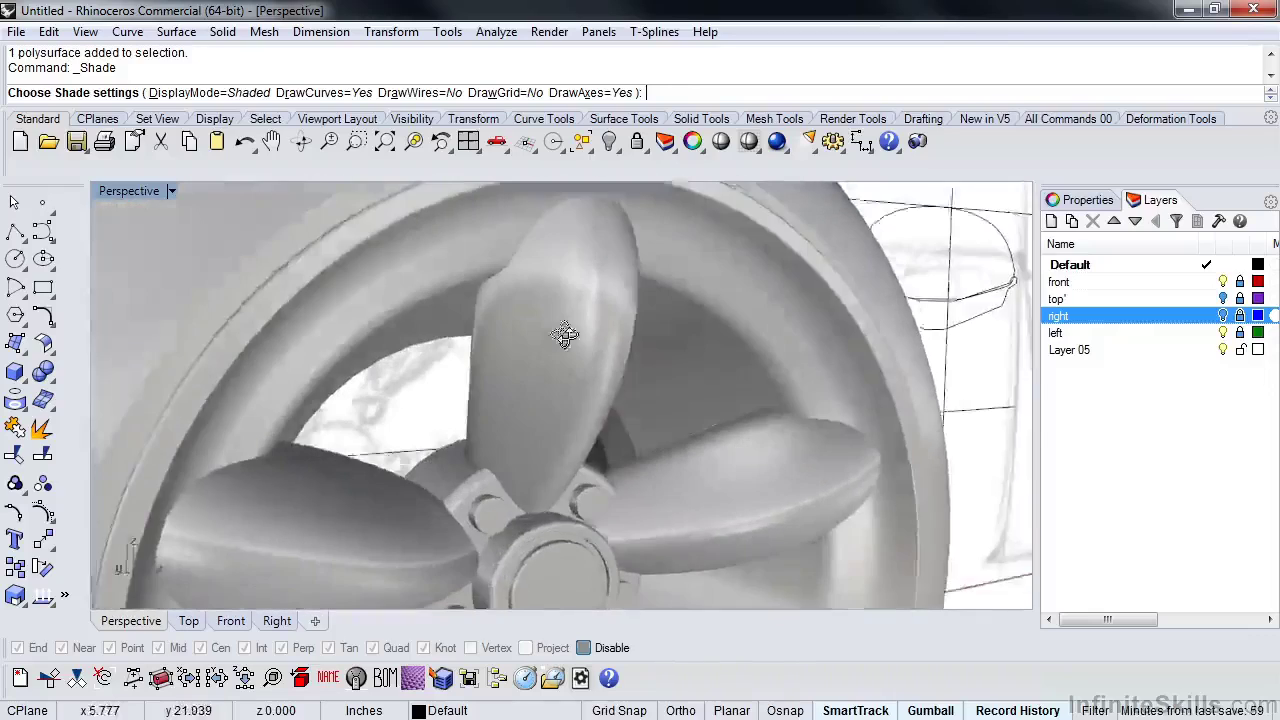
scroll(503, 272, down, 7)
key(Escape)
Start an edge fillet and select all edge segments where the top spoke's outer end meets the rim.
scroll(551, 309, up, 3)
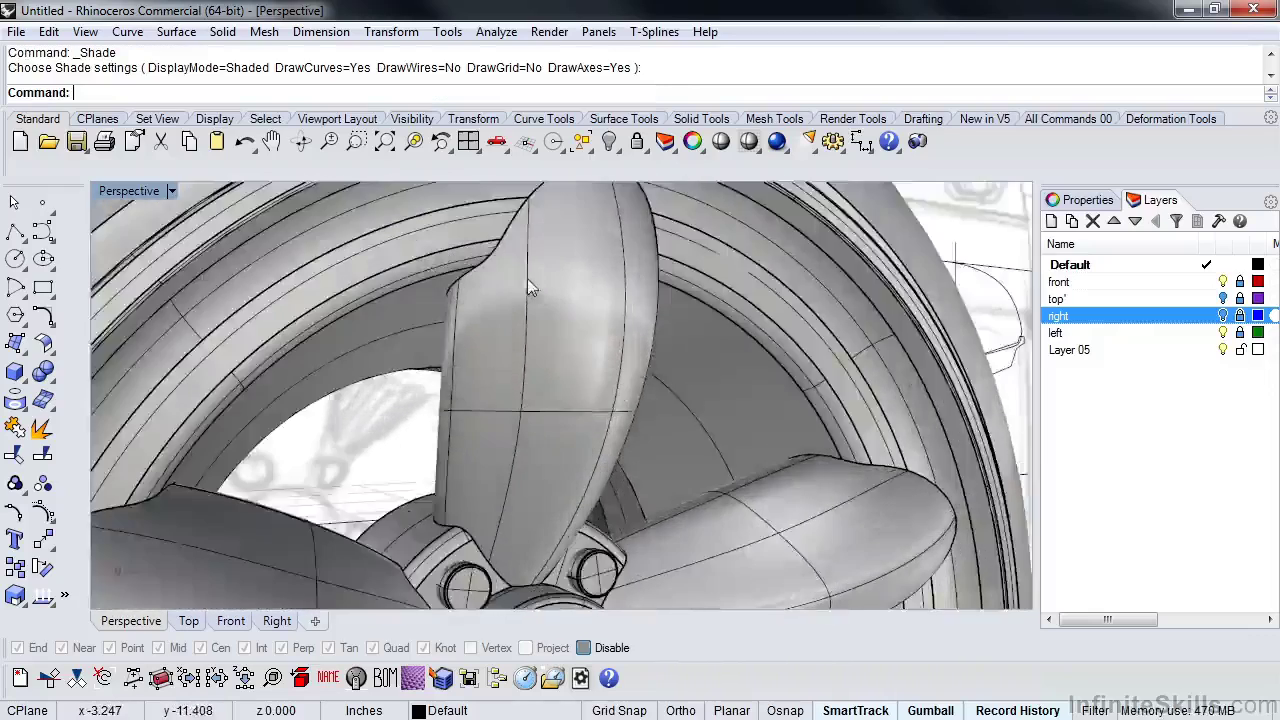
right_drag(537, 285, 390, 384)
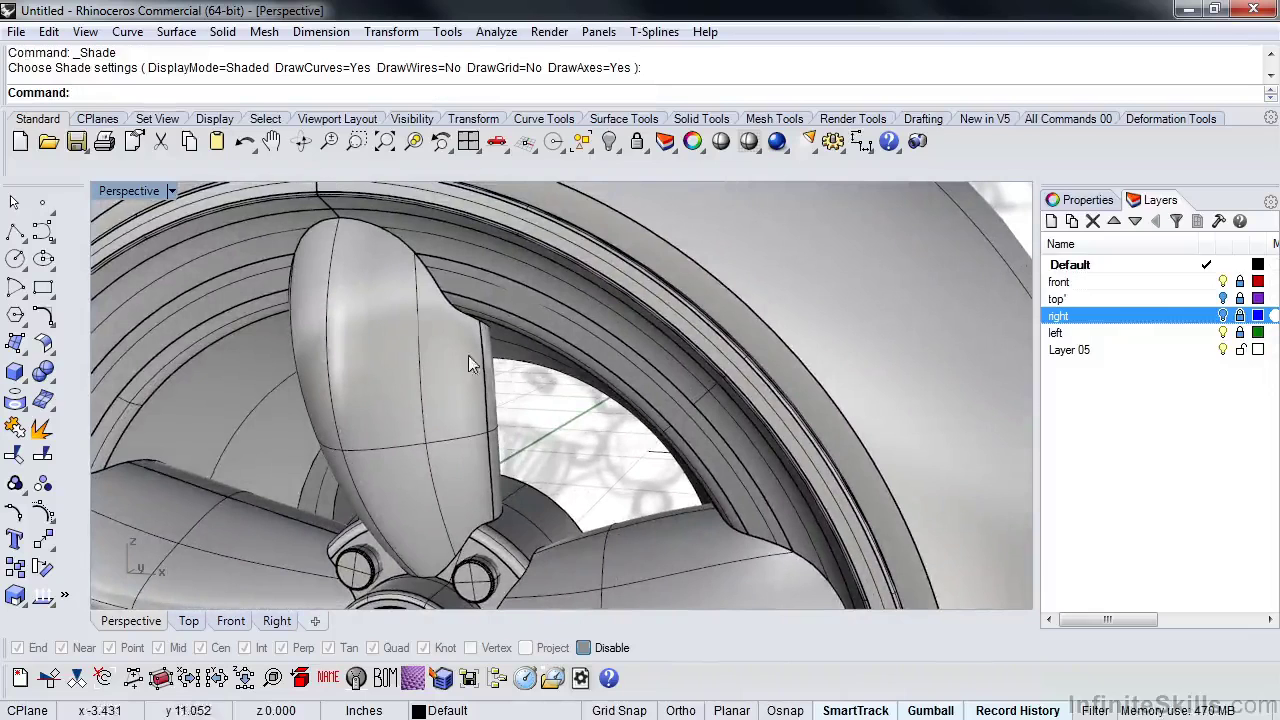
click(53, 381)
click(188, 412)
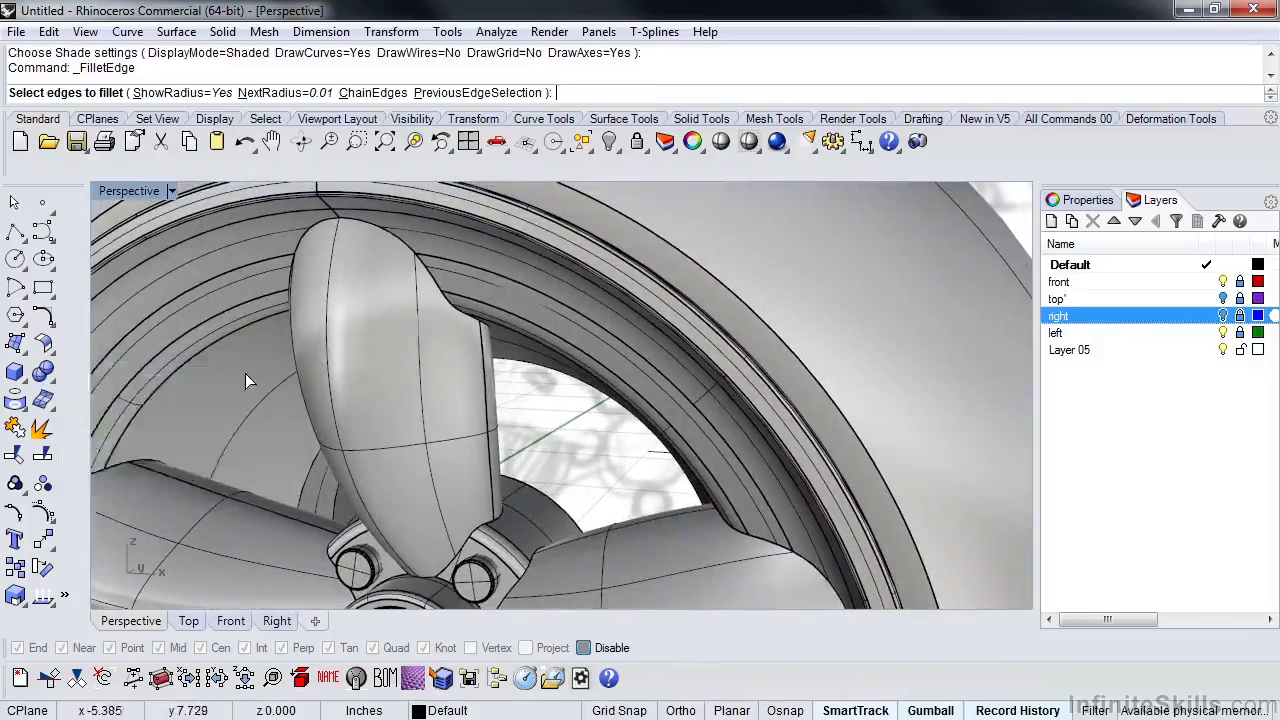
right_drag(249, 377, 399, 410)
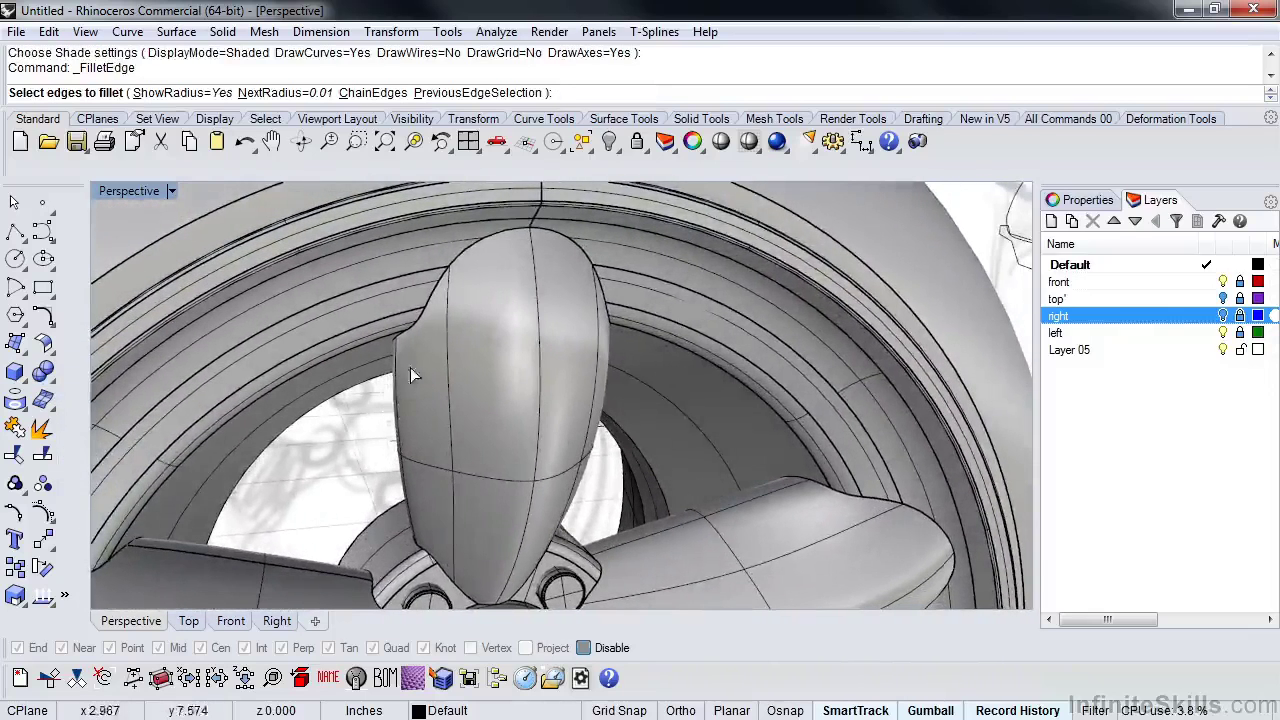
scroll(405, 345, up, 5)
click(392, 335)
click(416, 322)
click(447, 272)
scroll(441, 293, down, 3)
click(540, 288)
right_drag(540, 288, 469, 345)
click(449, 320)
click(471, 354)
scroll(431, 317, up, 6)
click(436, 318)
ctrl+click(465, 317)
click(475, 364)
scroll(548, 428, down, 6)
right_drag(548, 428, 581, 449)
key(Return)
Set the radius of all fillet handles to 0.005 in and apply the fillet to the top spoke.
scroll(628, 335, up, 8)
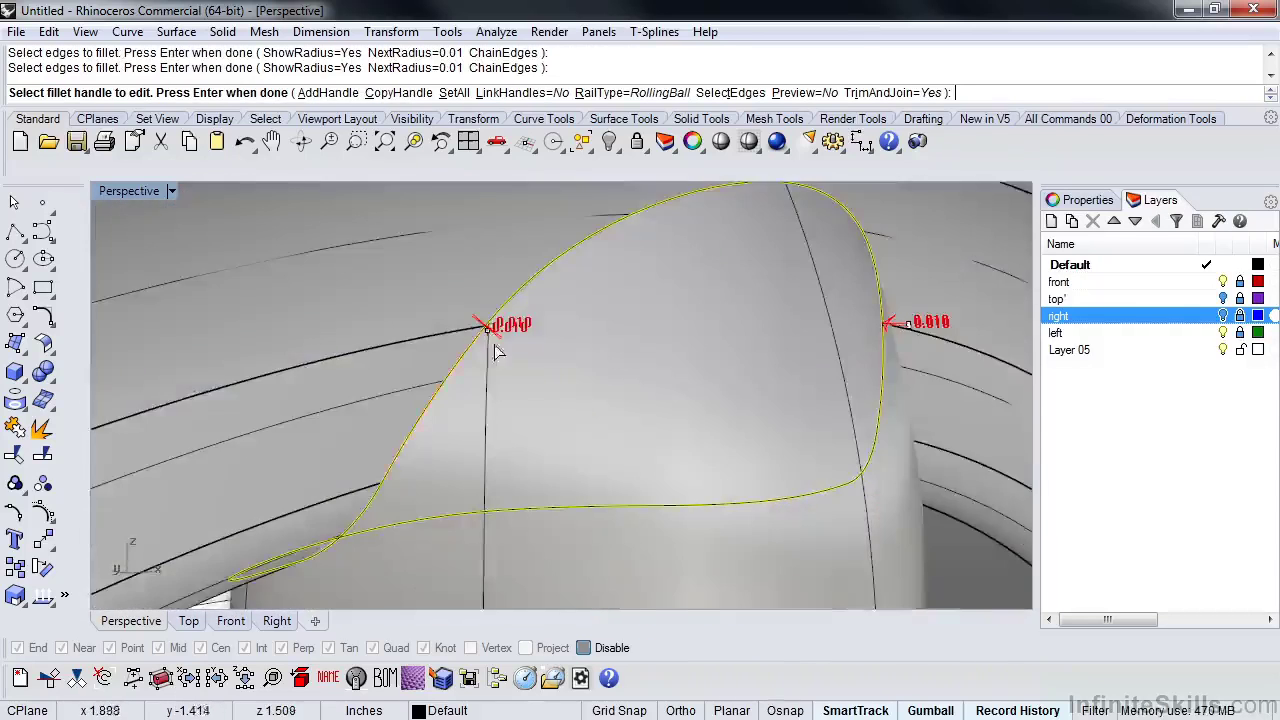
right_drag(552, 358, 541, 337)
click(454, 92)
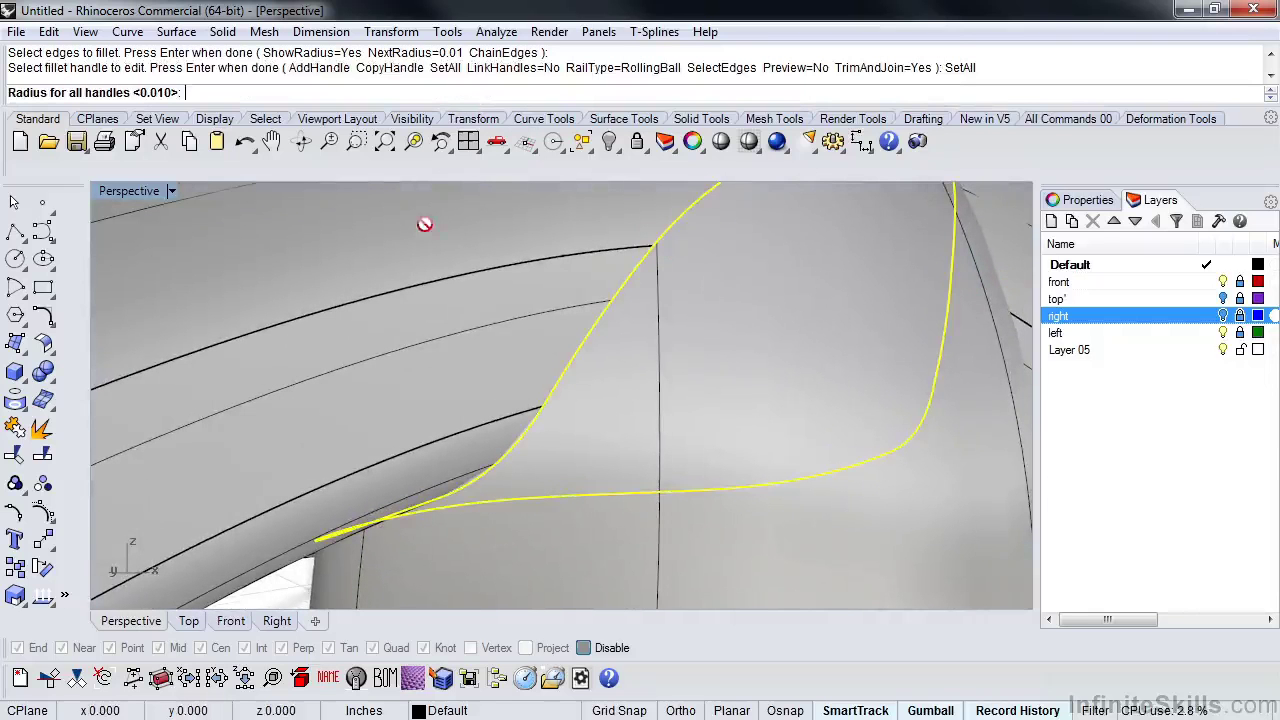
text(.005)
key(Return)
key(Return)
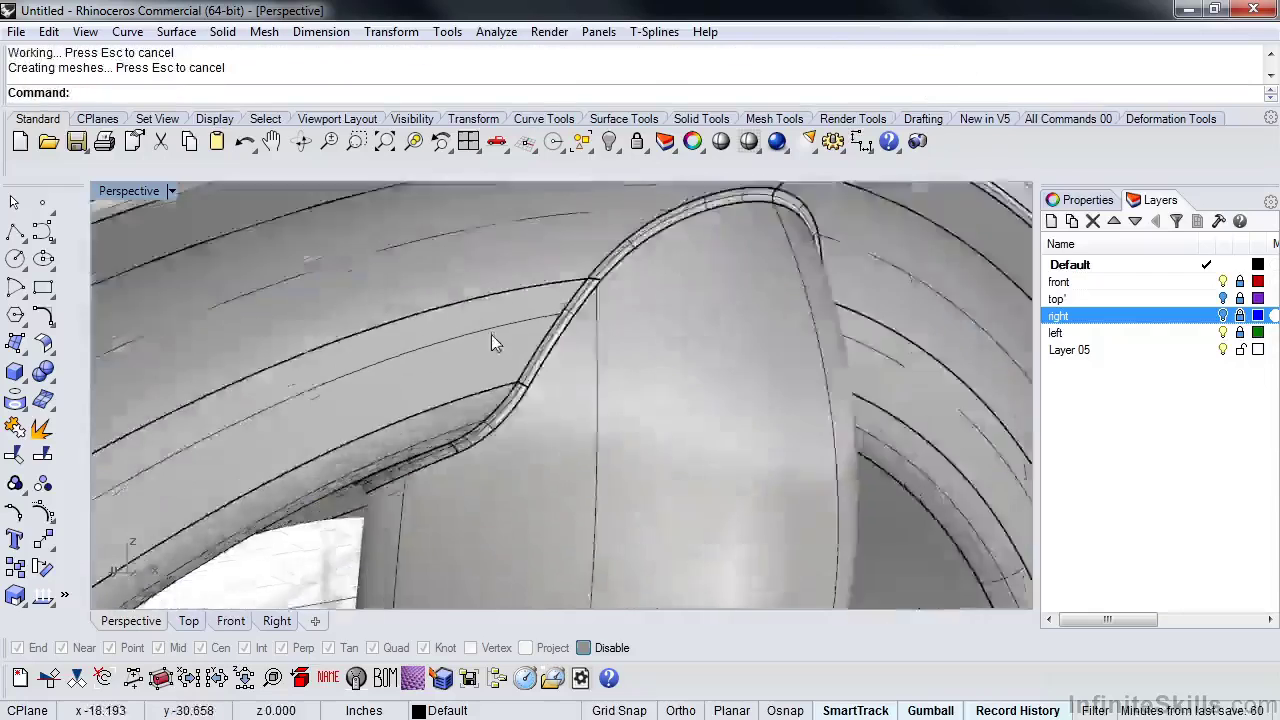
Switch to the Front view and delete three leftover curves, leaving nothing selected.
scroll(492, 334, down, 5)
mouse_move(492, 334)
right_down()
mouse_move(571, 434)
mouse_move(614, 418)
mouse_move(685, 462)
mouse_move(698, 453)
mouse_move(558, 462)
right_up()
key(ctrl+alt+s)
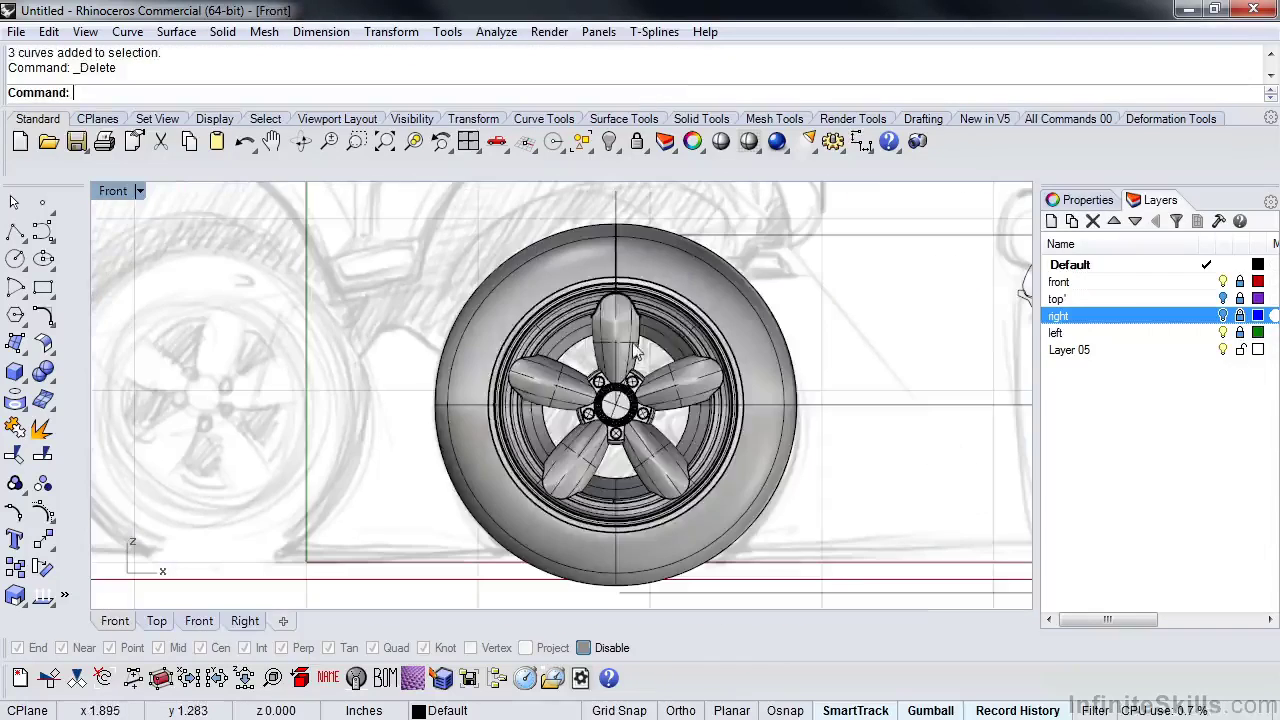
click(633, 351)
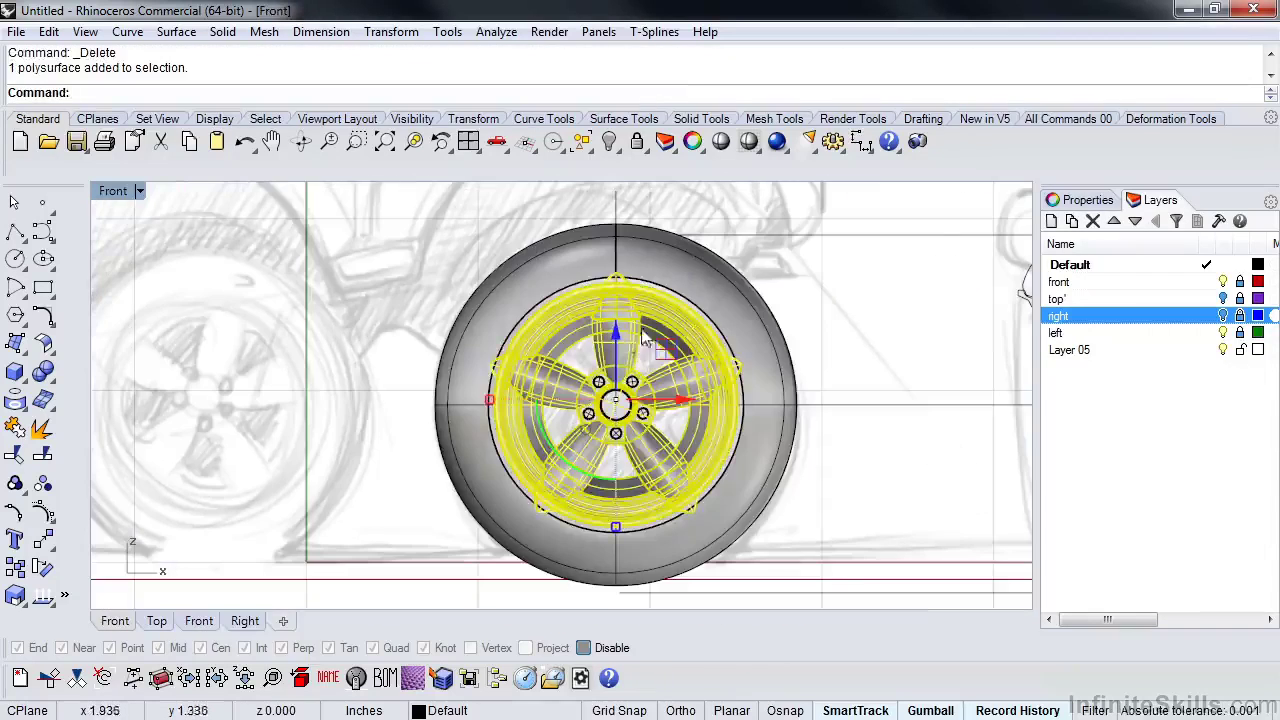
click(779, 238)
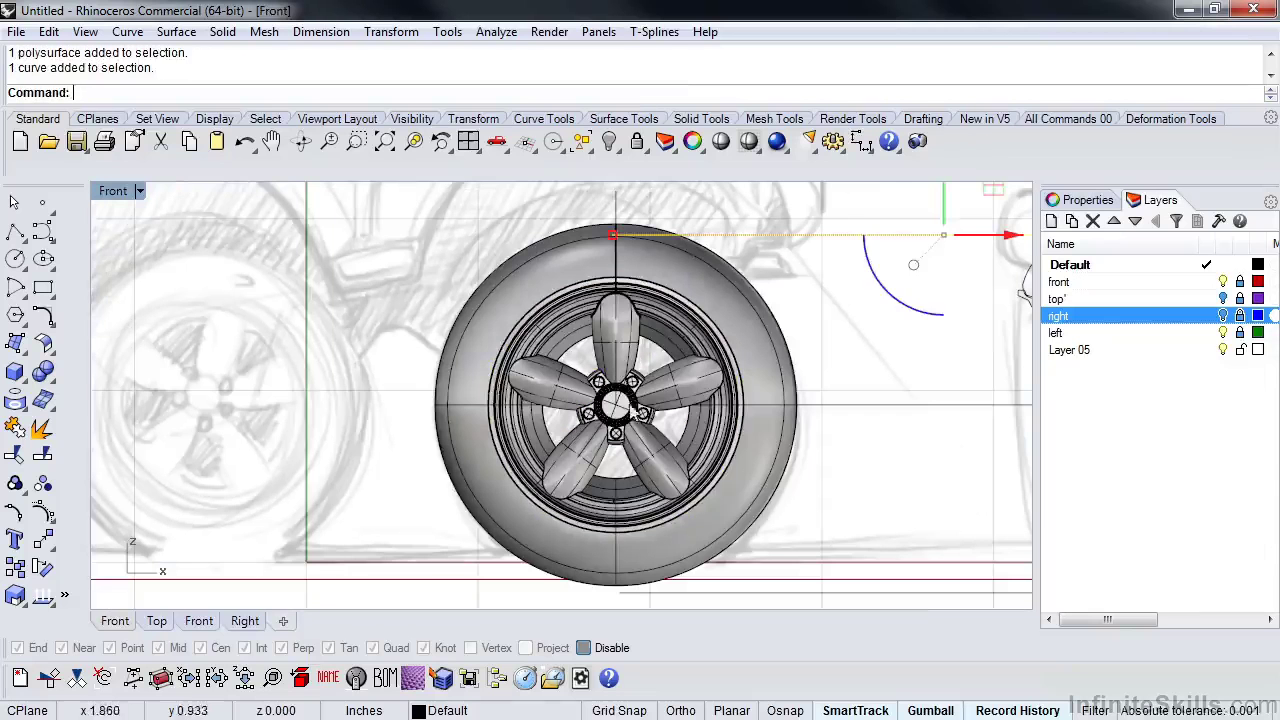
click(787, 294)
right_drag(752, 305, 706, 335)
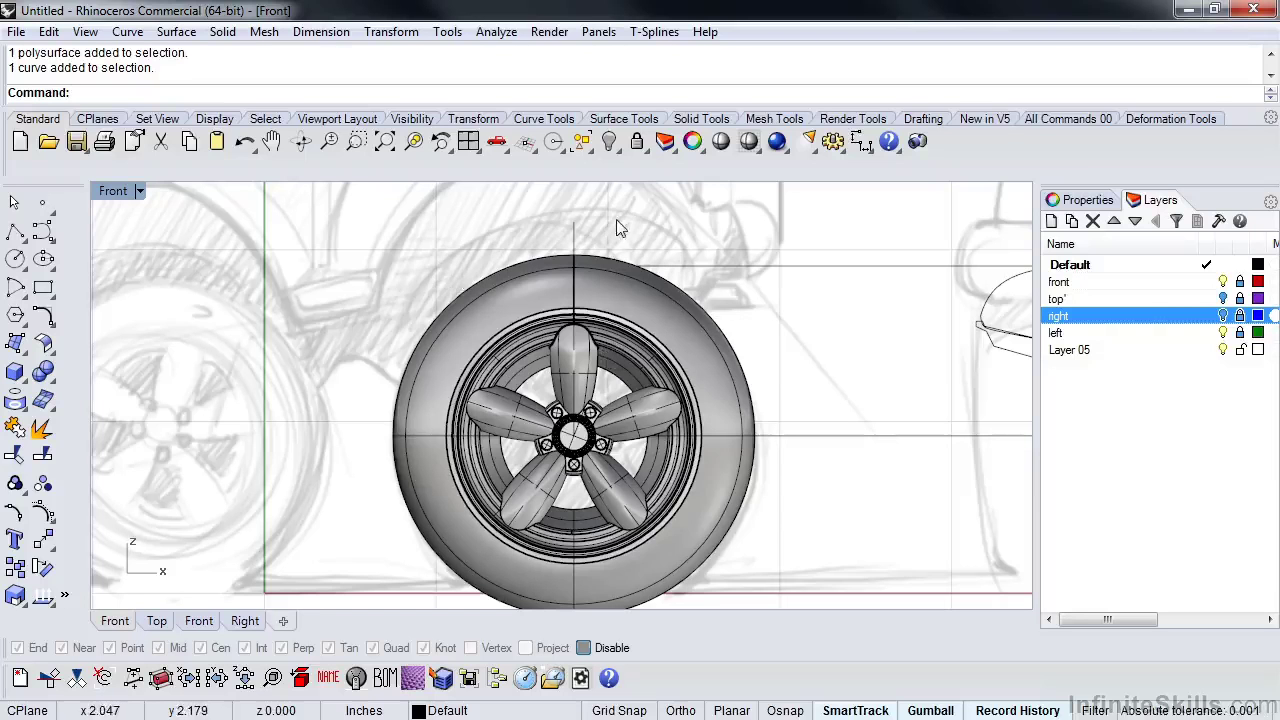
Rotate copies of the vertical center lines about the wheel hub's center by 36 and -36 degrees.
drag(546, 241, 487, 256)
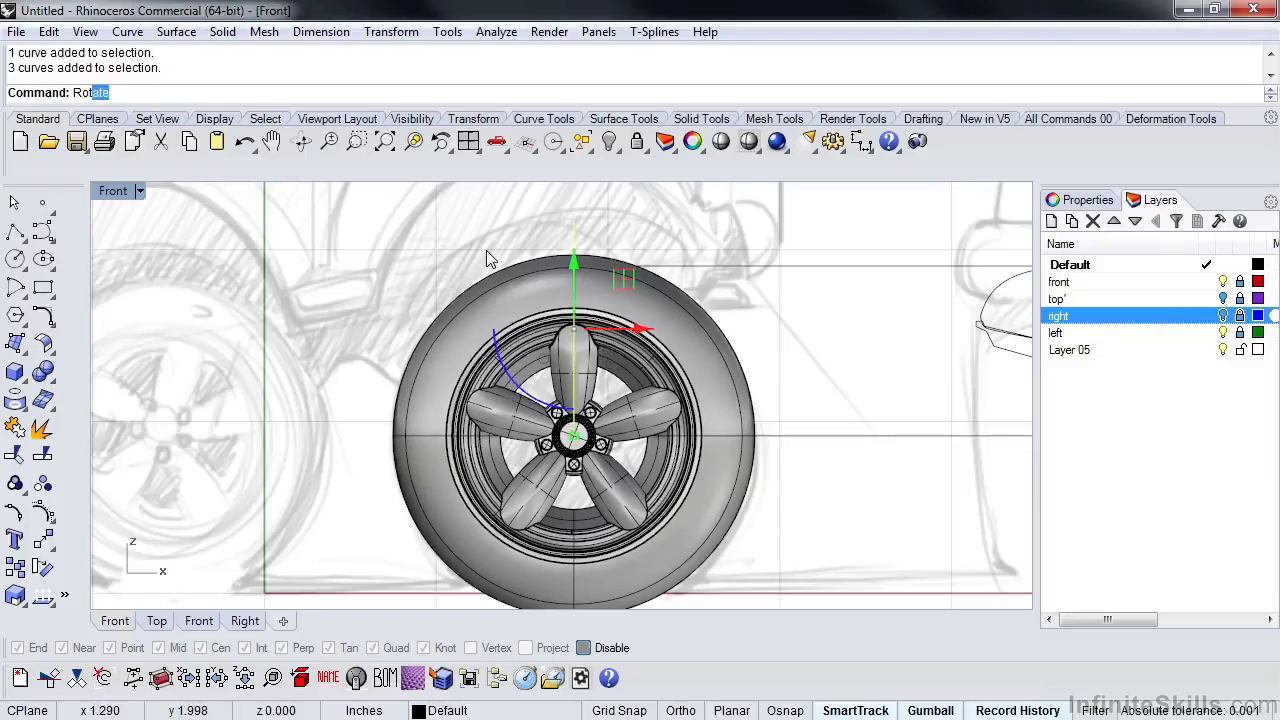
text(Rotate)
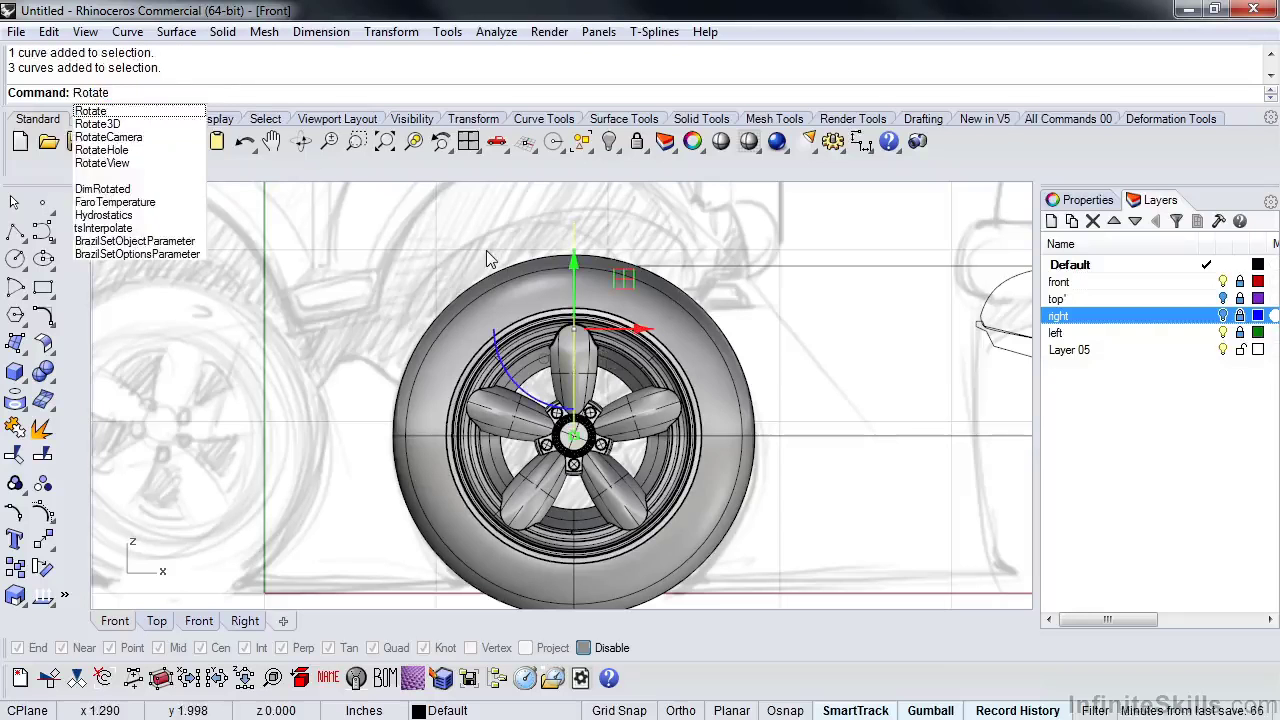
key(Return)
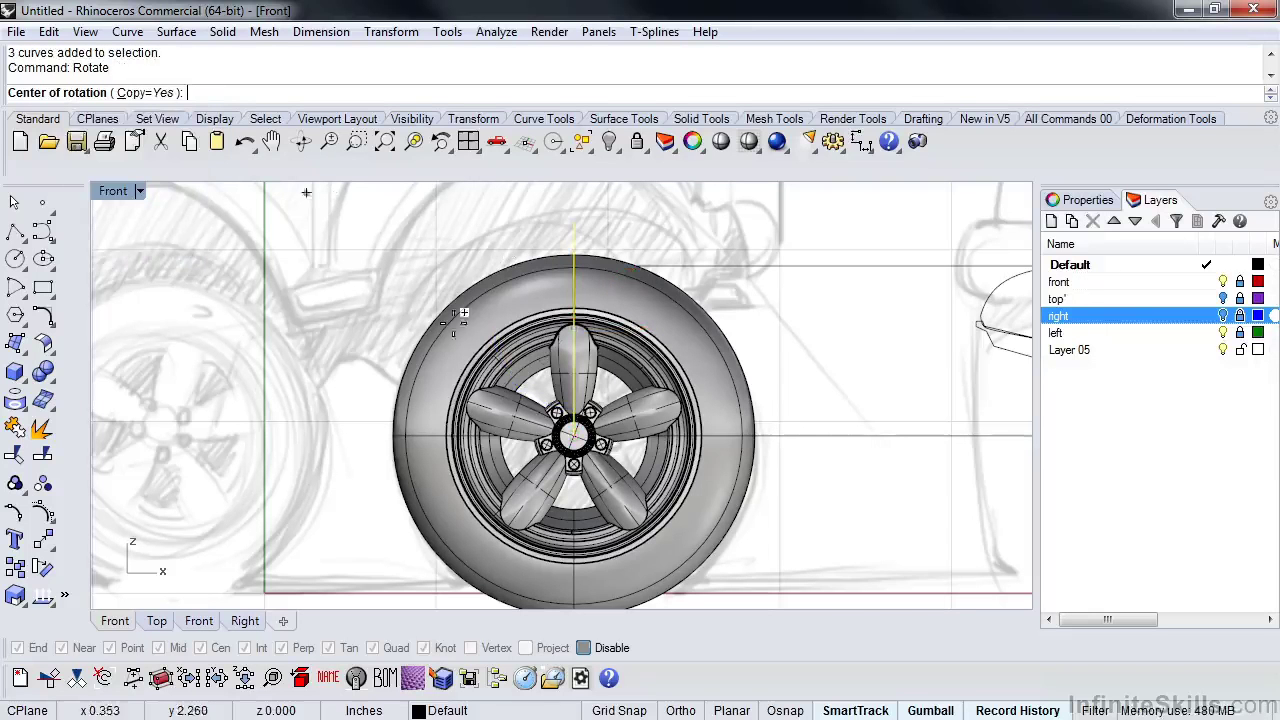
click(574, 436)
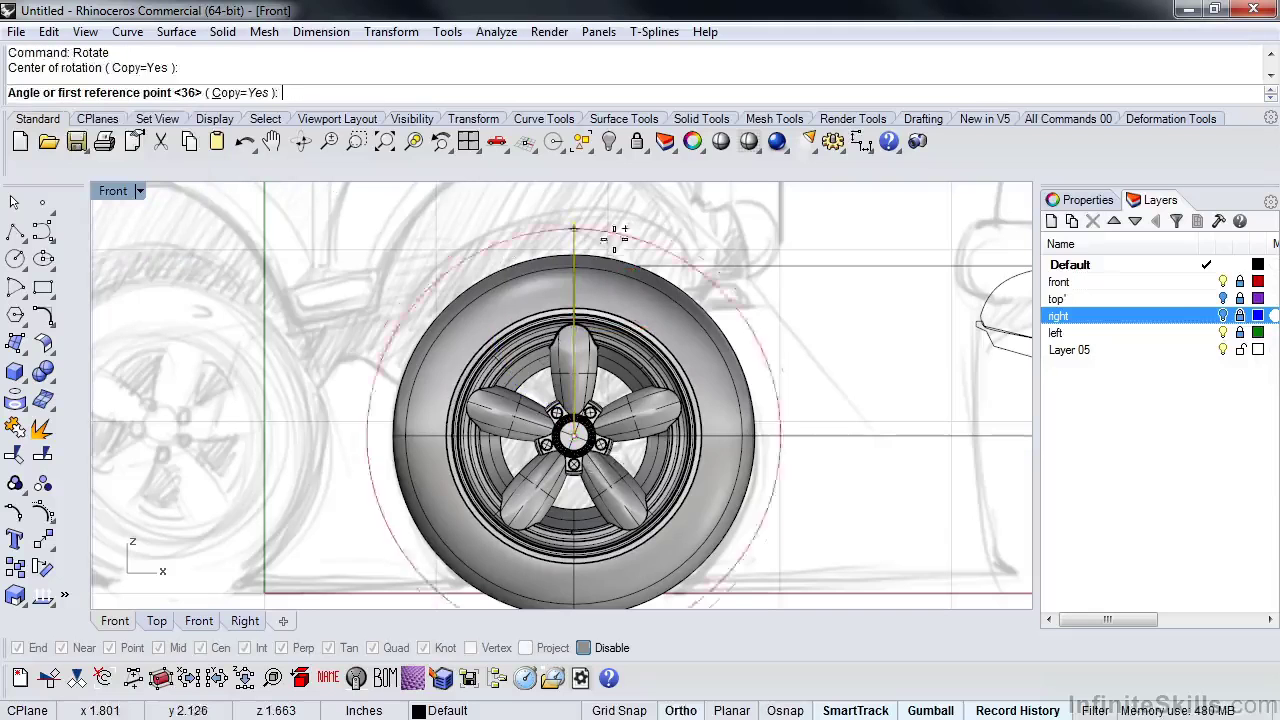
click(574, 218)
key(Return)
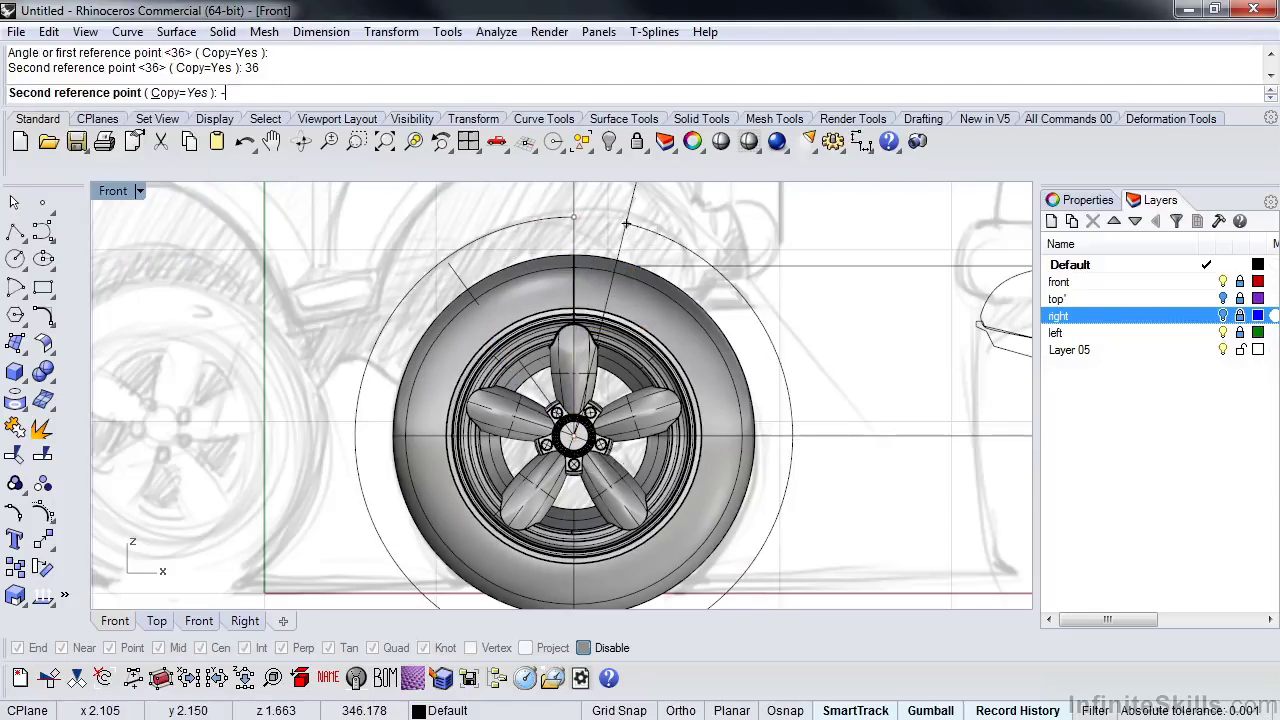
text(-36)
key(Return)
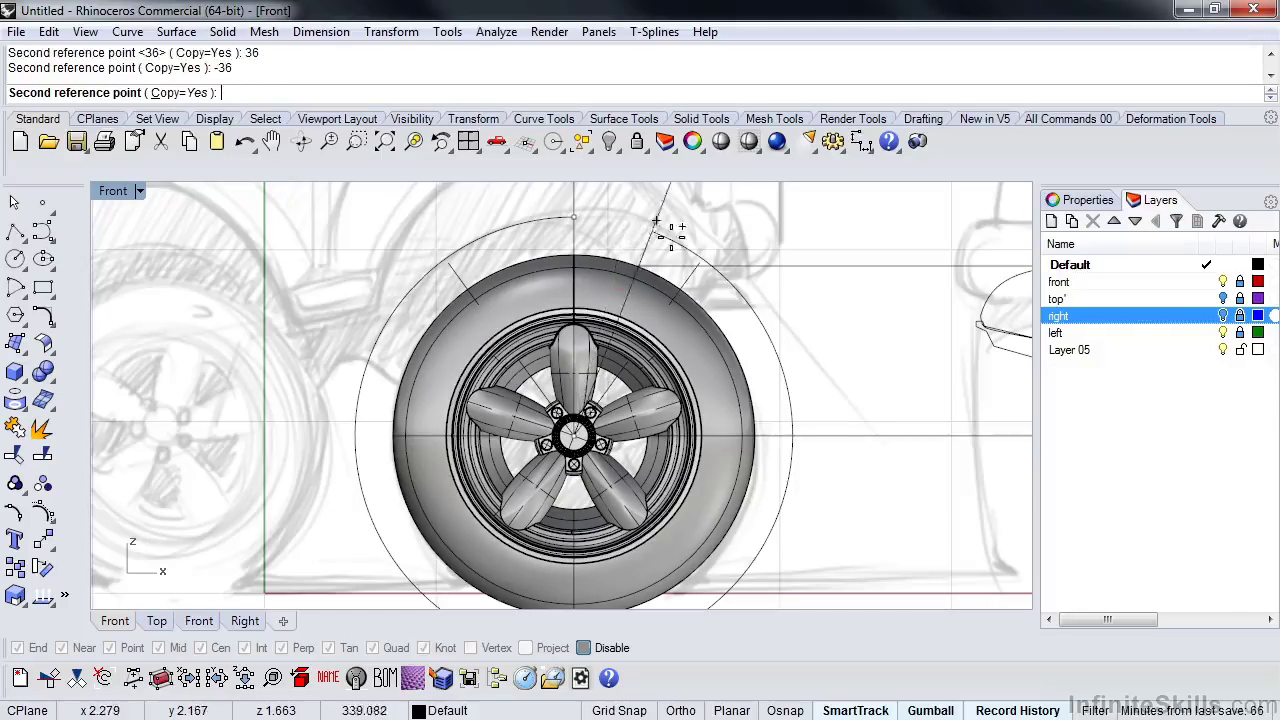
key(Return)
key(Escape)
Measure the angle between the two rotated lines with a temporary angle dimension above the wheel, and delete the dimension.
click(457, 290)
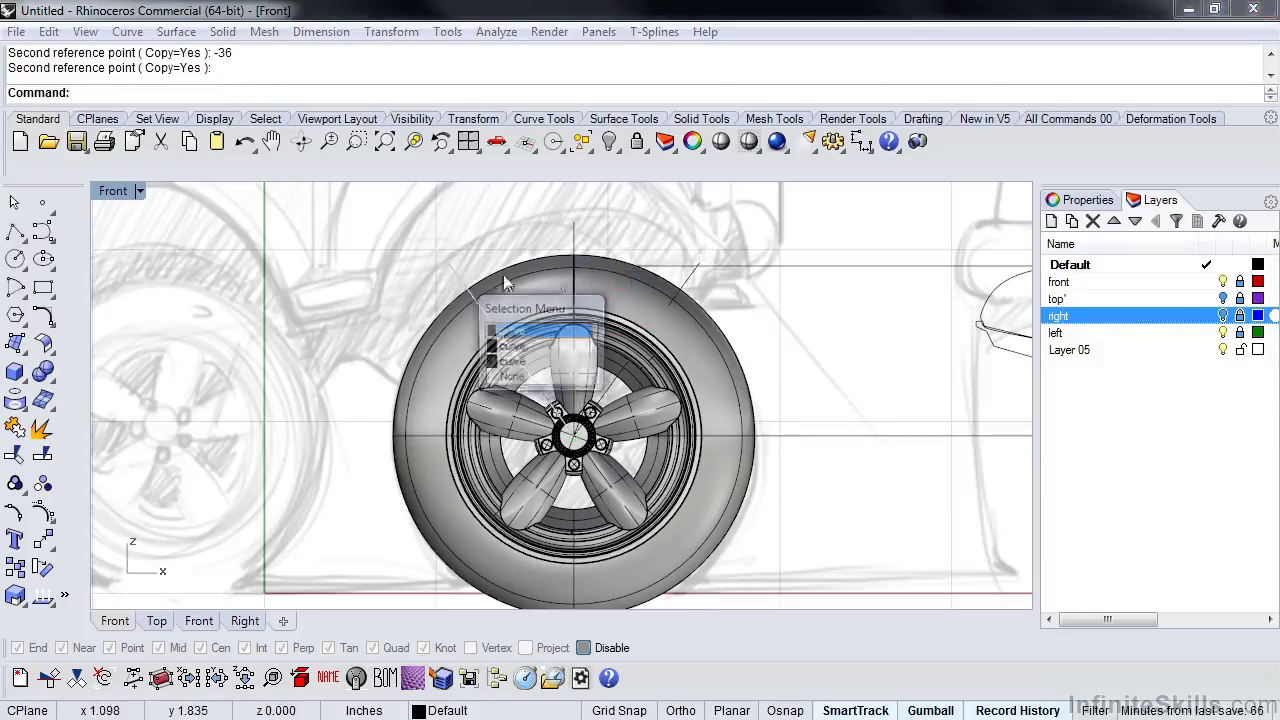
click(515, 335)
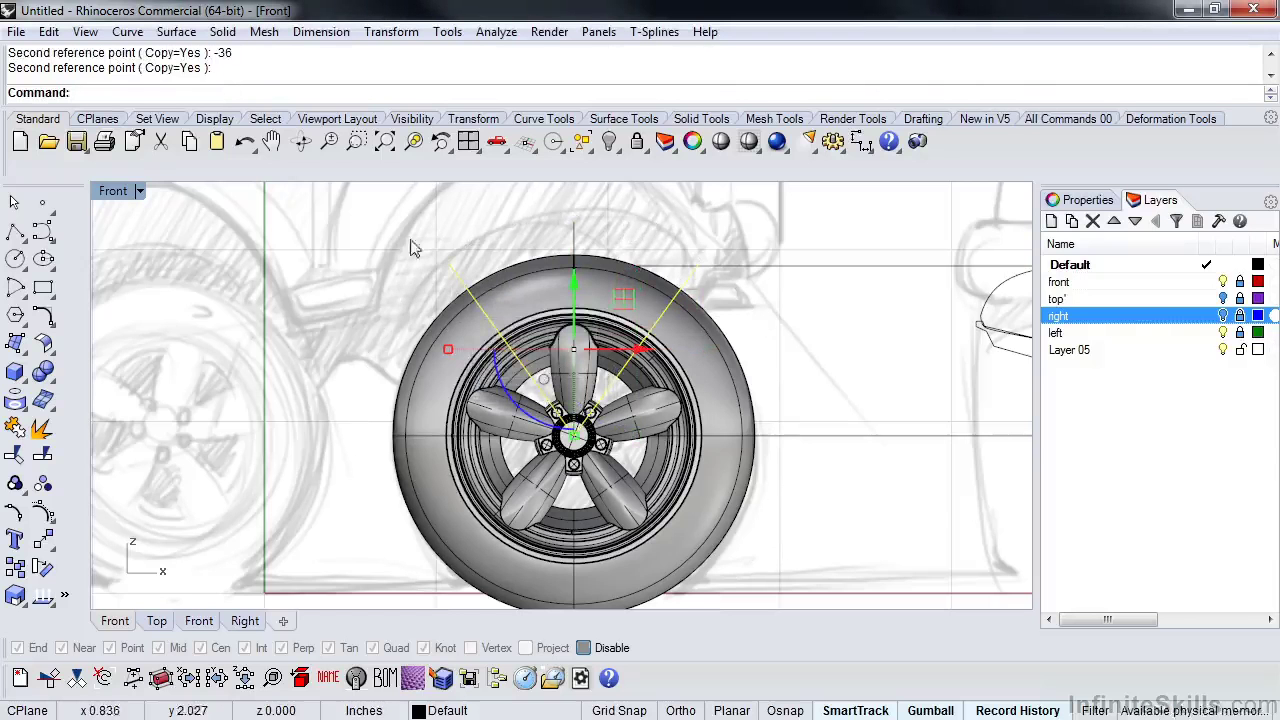
click(321, 31)
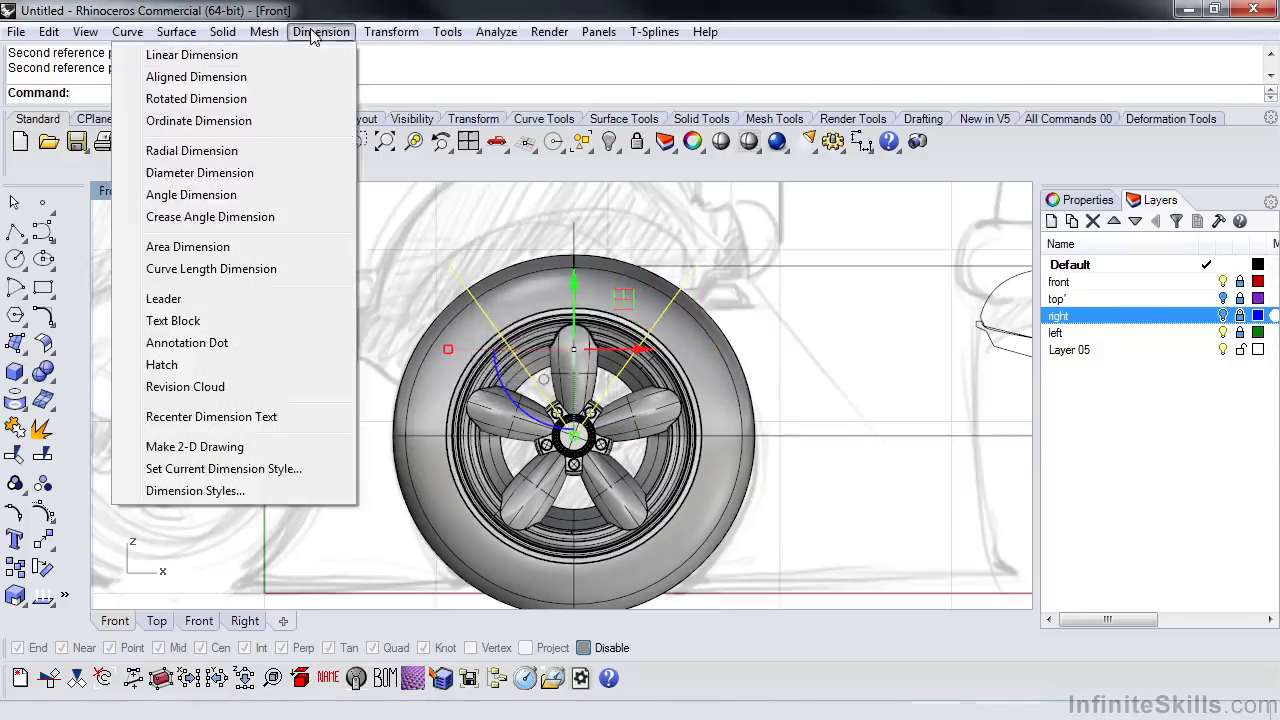
click(233, 195)
click(478, 300)
click(690, 290)
click(760, 347)
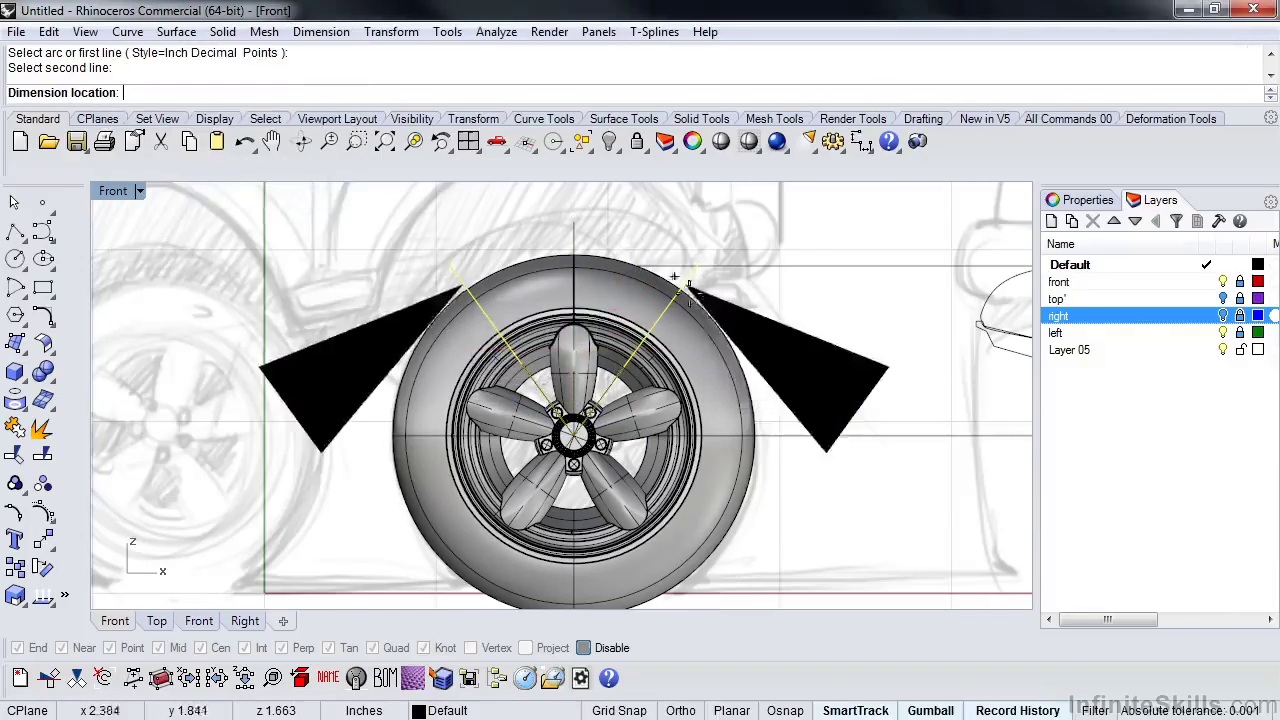
scroll(632, 244, down, 2)
scroll(632, 244, down, 3)
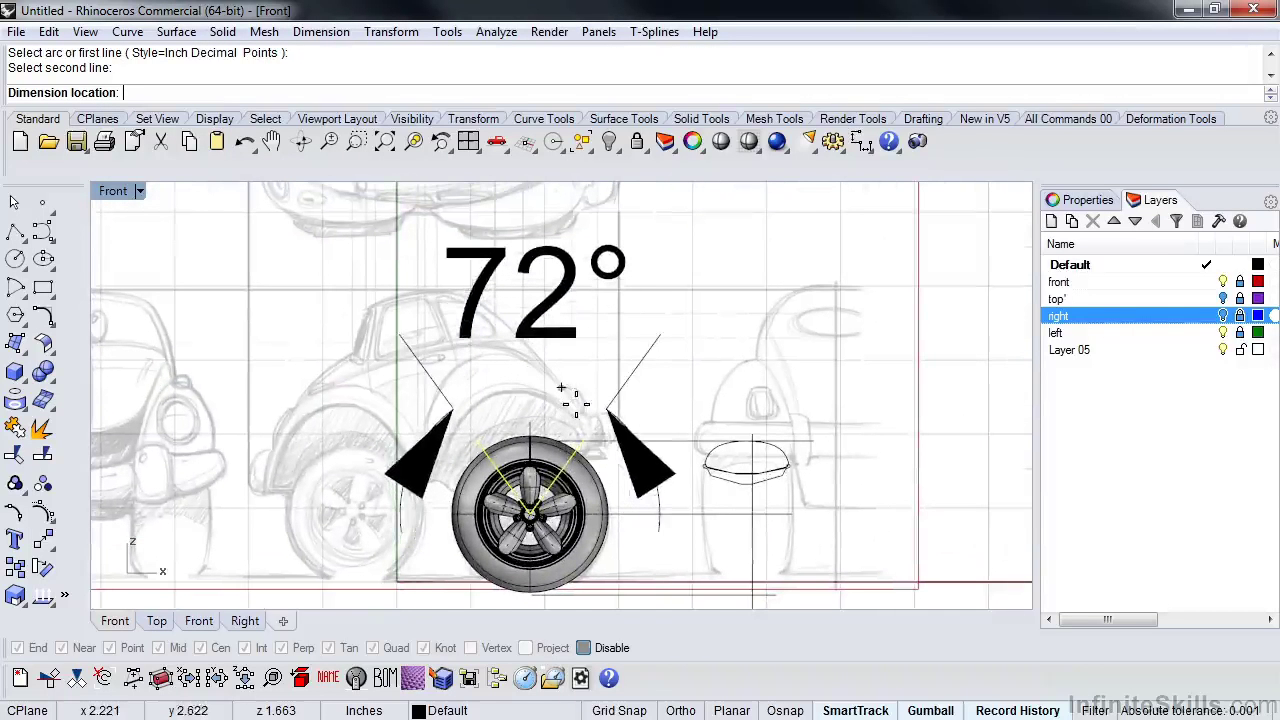
click(562, 397)
click(624, 389)
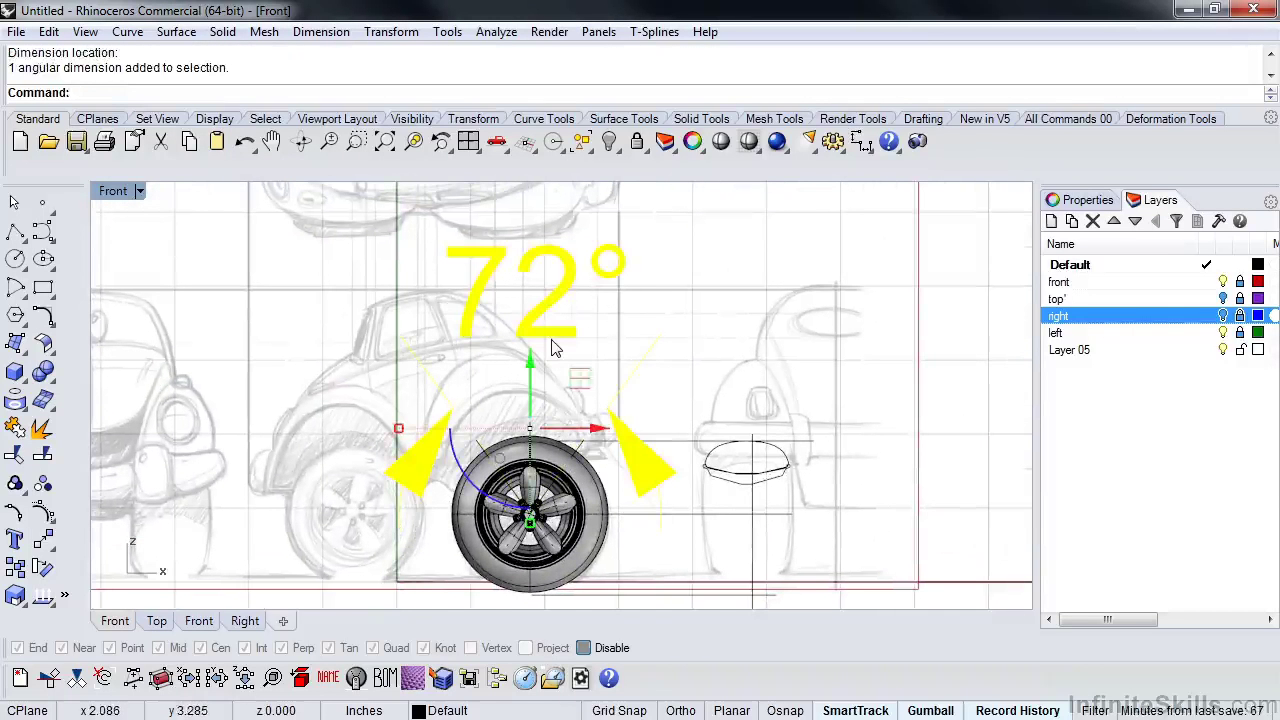
key(Delete)
Trim the rim and spokes with the two rotated lines, keeping only the wedge around the top spoke.
scroll(551, 346, up, 5)
click(448, 278)
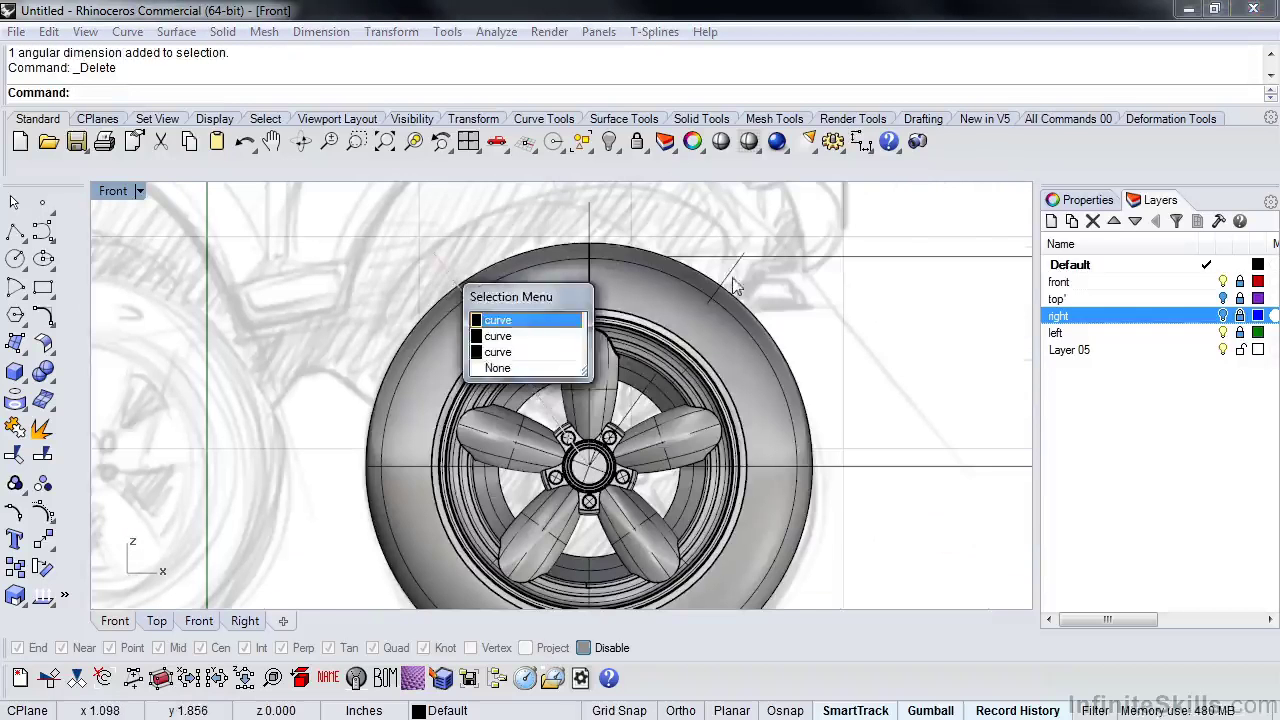
click(532, 321)
right_drag(611, 442, 580, 421)
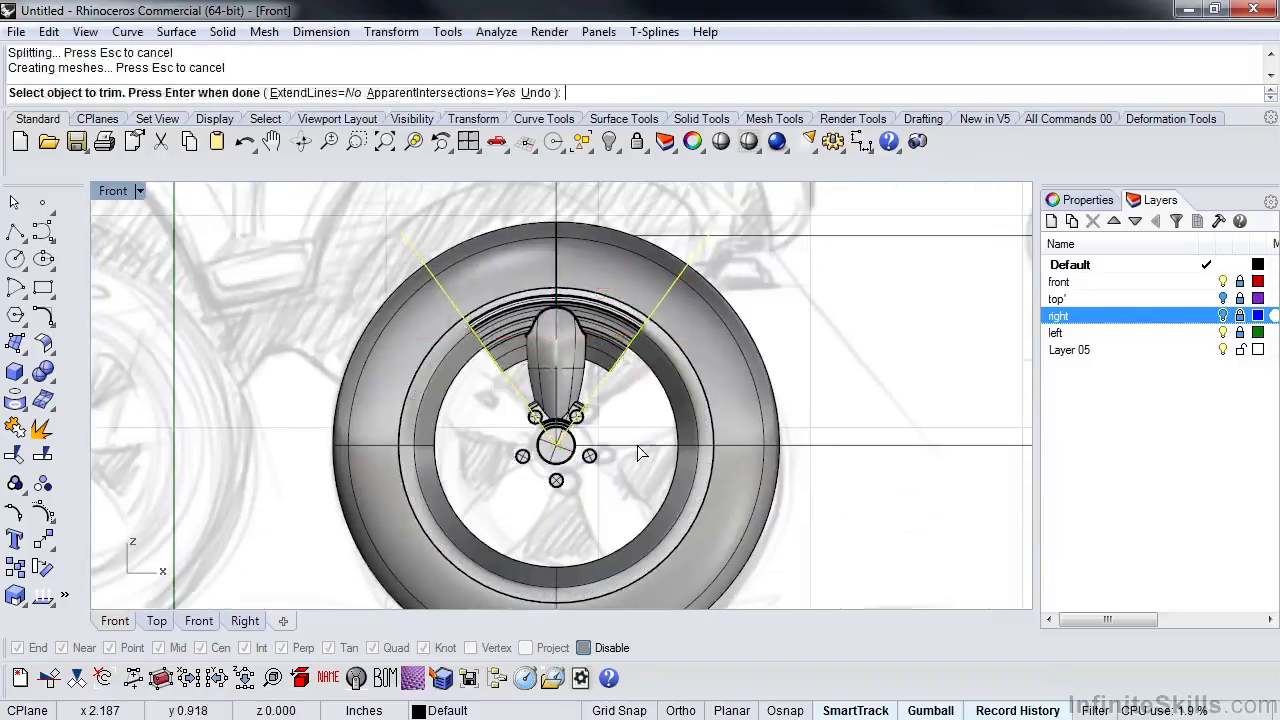
Make a polar array of the trimmed top spoke wedge about the hub's center with 5 items over 360 degrees.
click(588, 372)
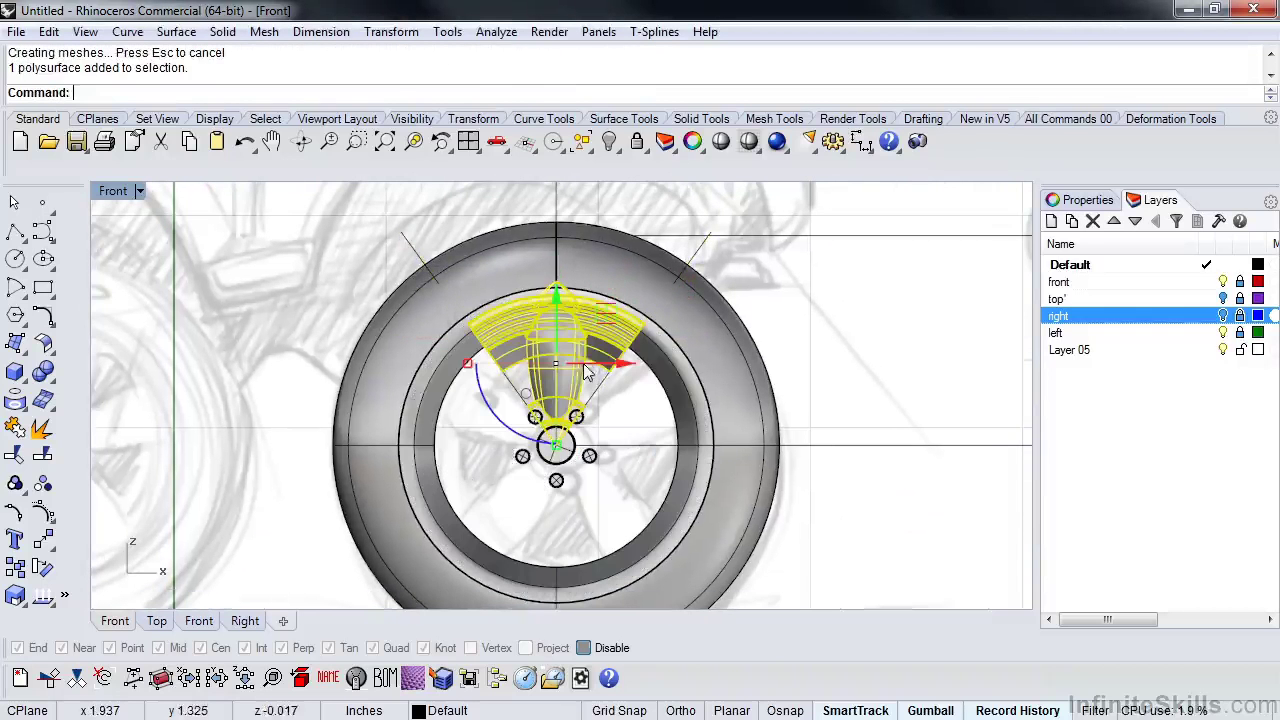
click(391, 31)
mouse_move(323, 283)
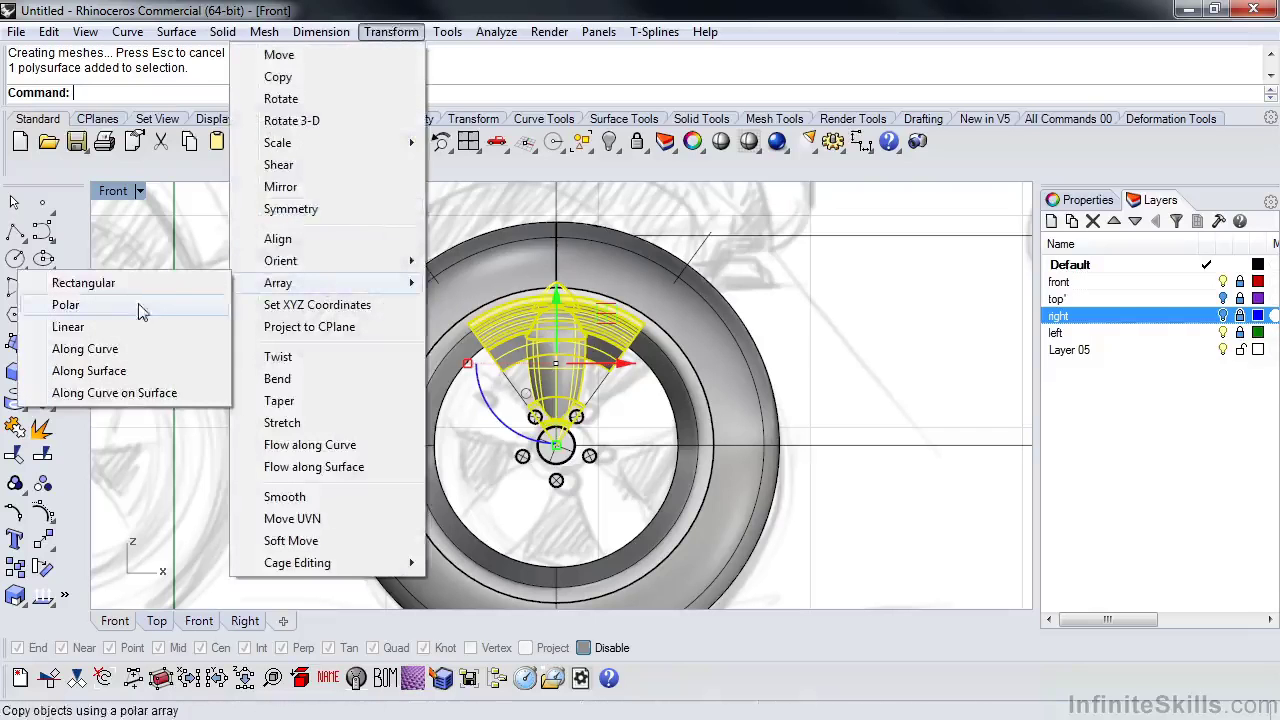
click(65, 304)
click(557, 447)
scroll(557, 447, down, 1)
key(Return)
key(Return)
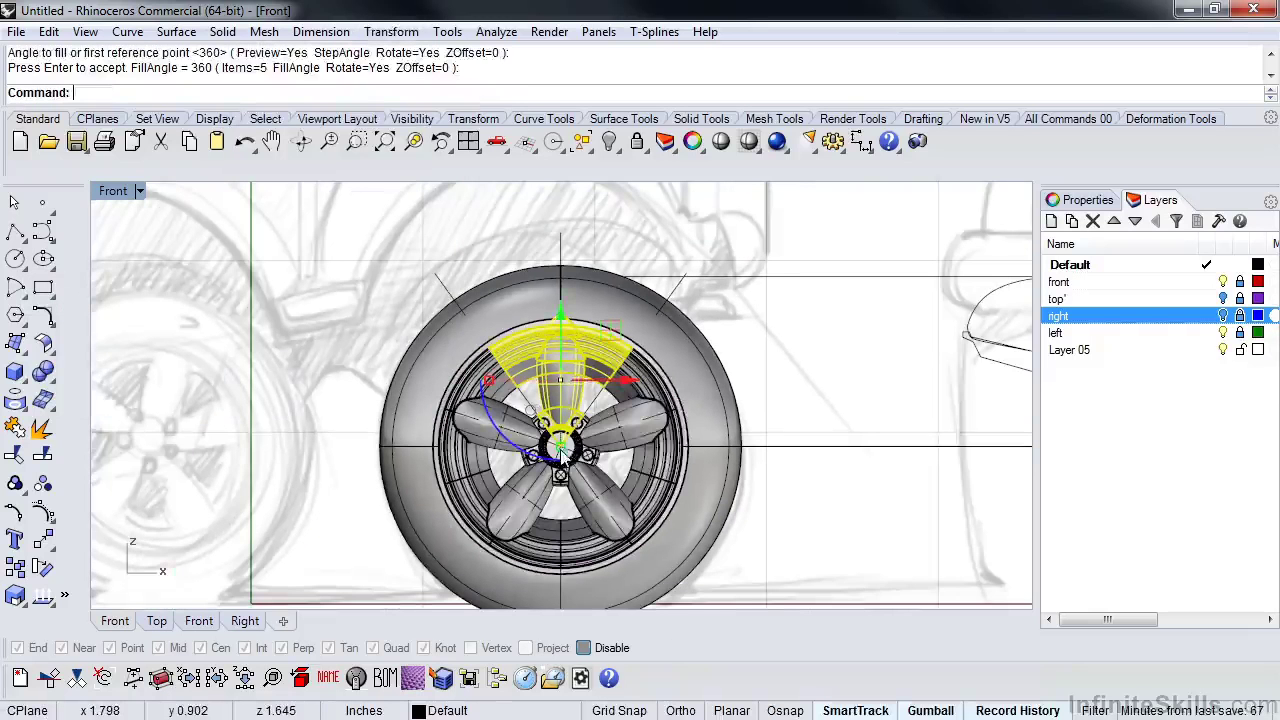
Join the five arrayed wedges into one polysurface and delete the leftover trimming lines.
shift+click(634, 429)
shift+click(606, 512)
shift+click(516, 530)
shift+click(468, 448)
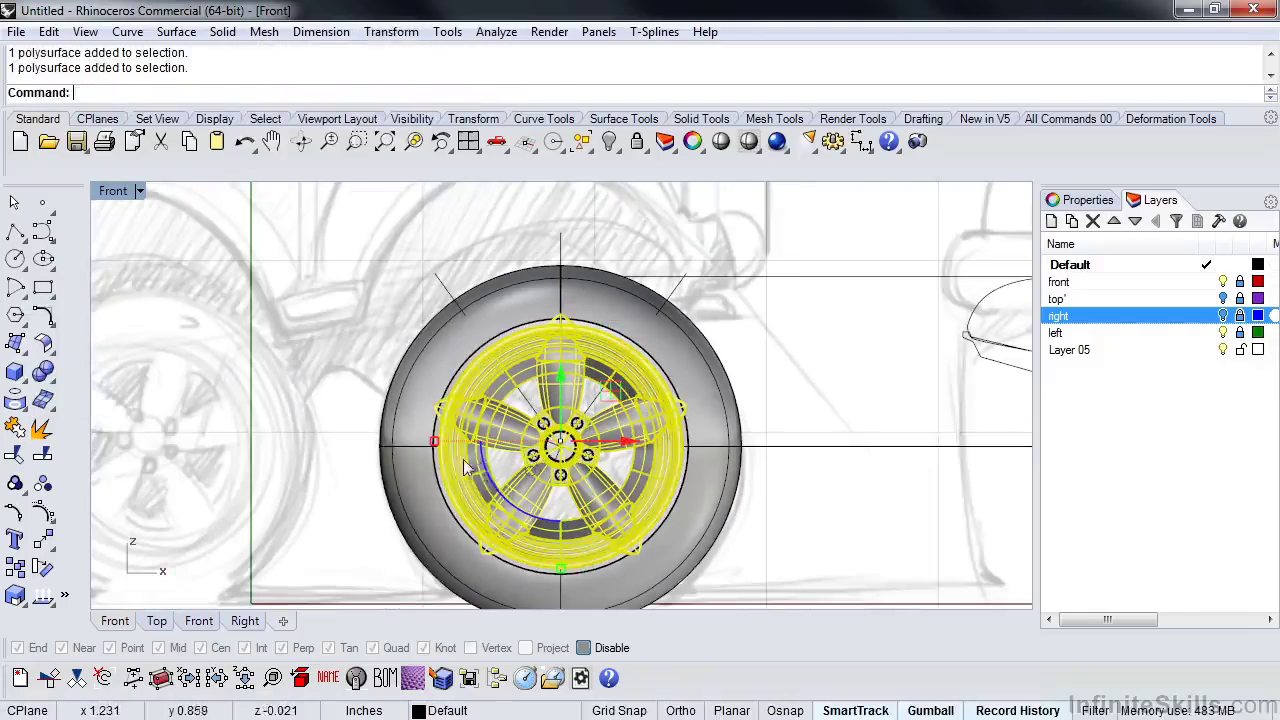
key(ctrl+j)
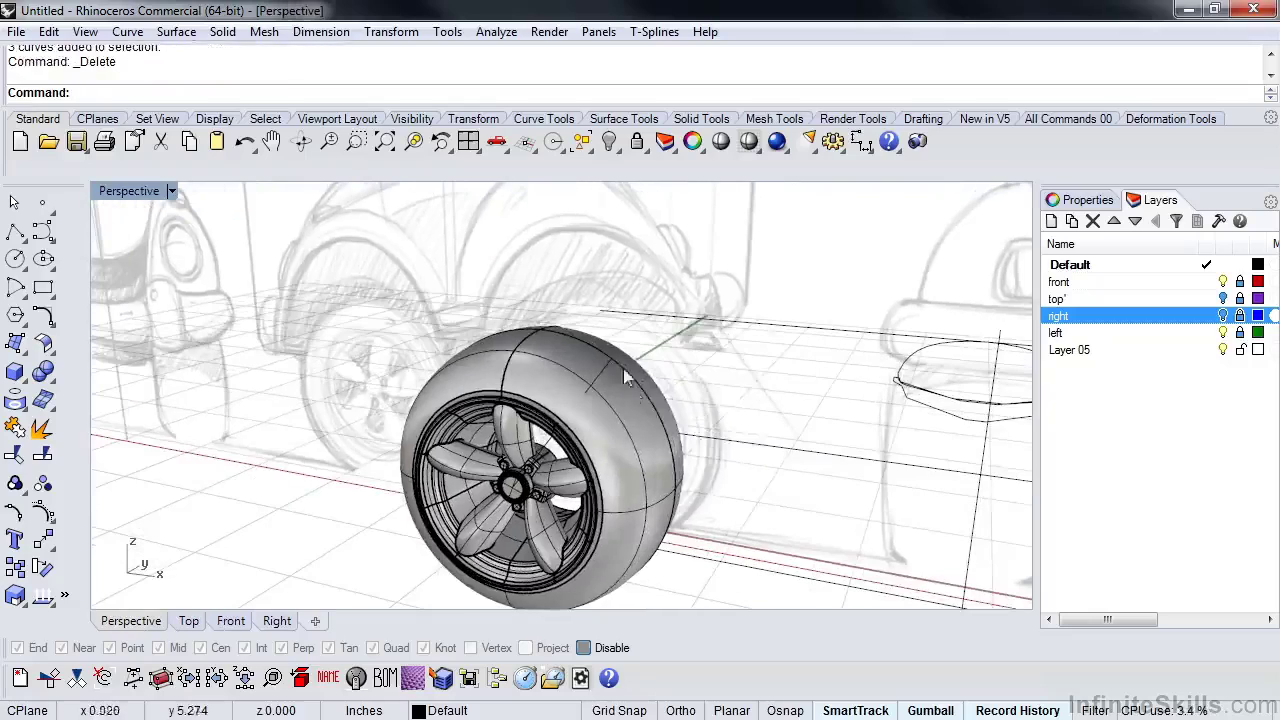
click(604, 370)
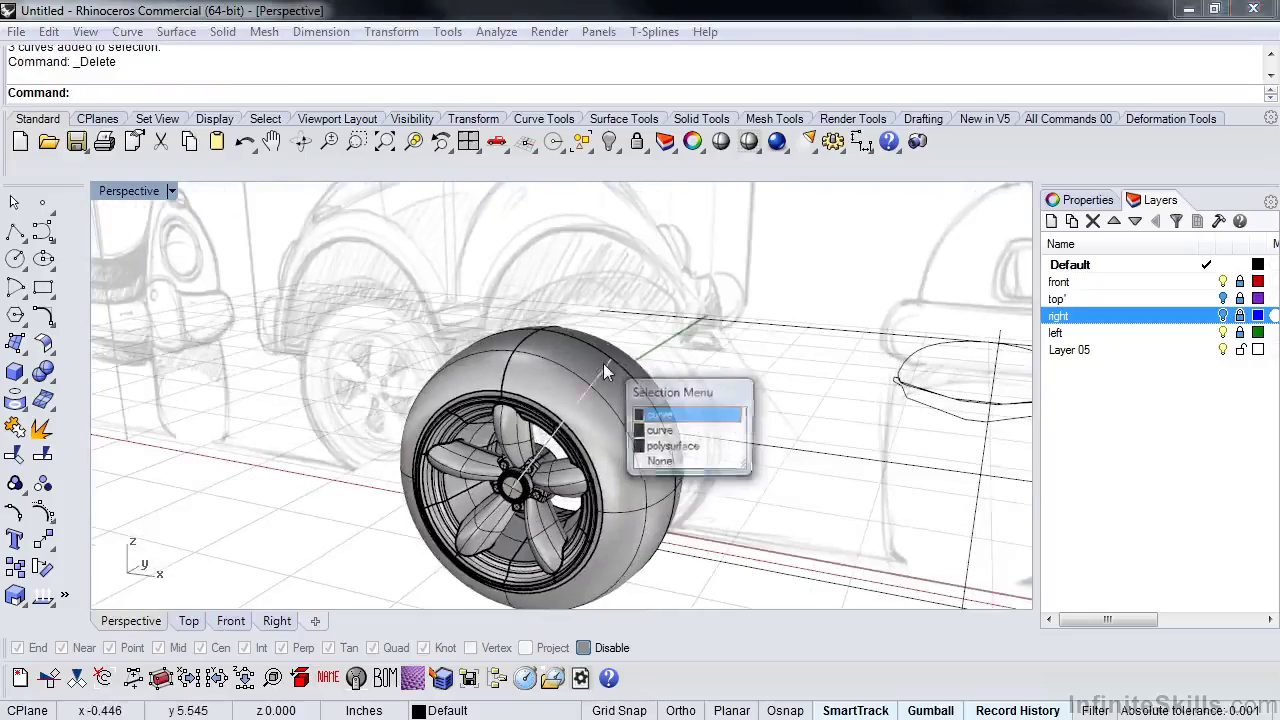
key(Delete)
Extract the five wedge-shaped surfaces from the hub's back face and delete them.
right_drag(603, 362, 516, 522)
scroll(537, 378, up, 10)
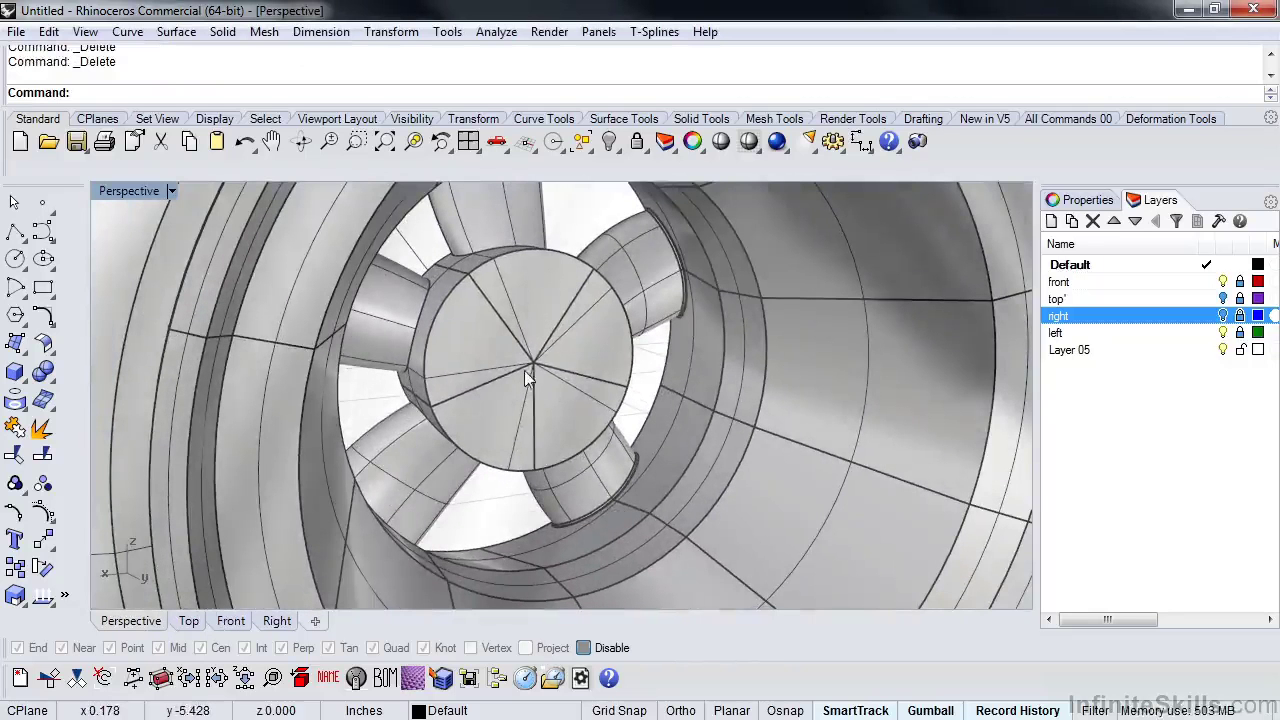
middle_click(500, 372)
click(481, 325)
click(520, 313)
click(571, 391)
click(507, 427)
key(Return)
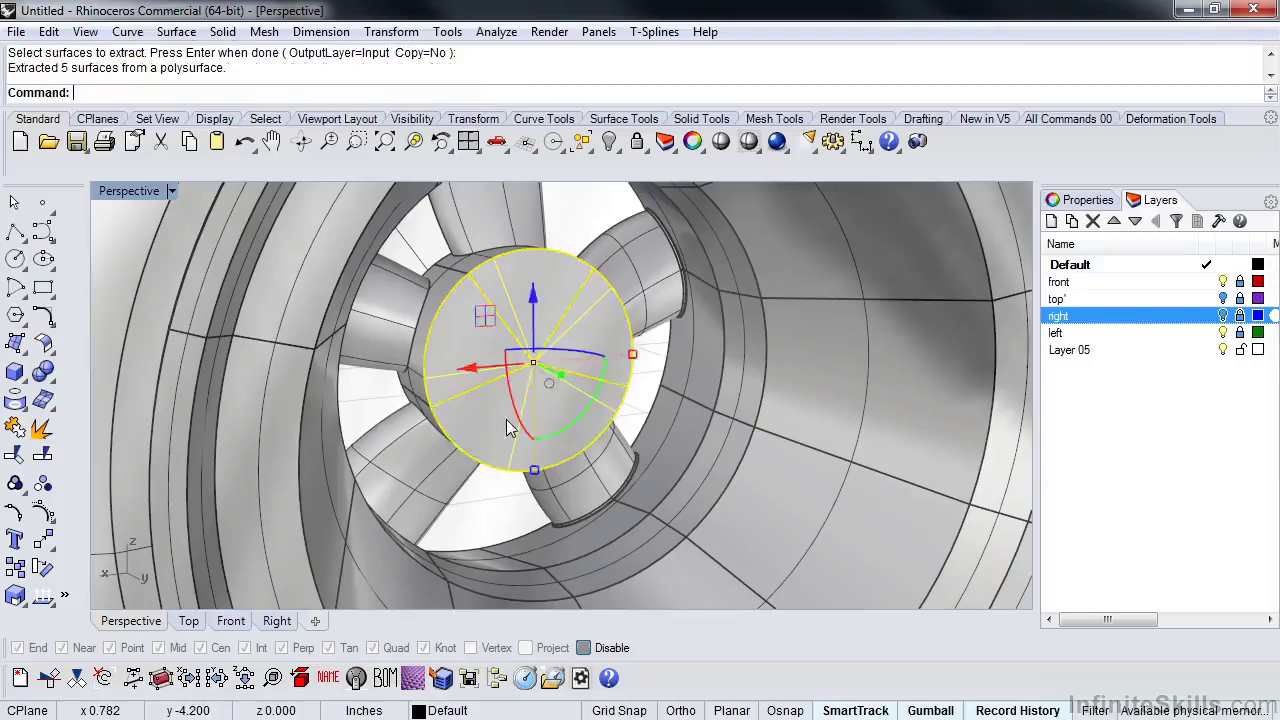
key(Delete)
Cap the open back of the hub with a single planar face.
click(576, 479)
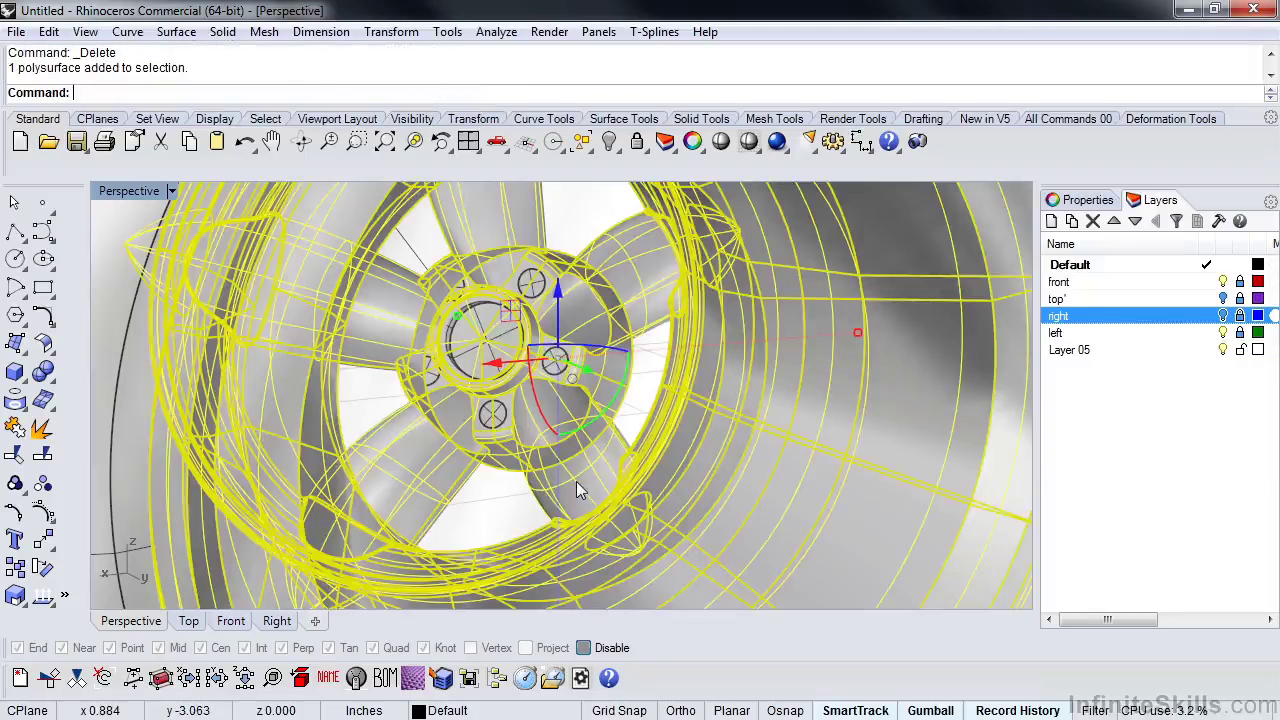
text(Cap)
key(Return)
click(640, 440)
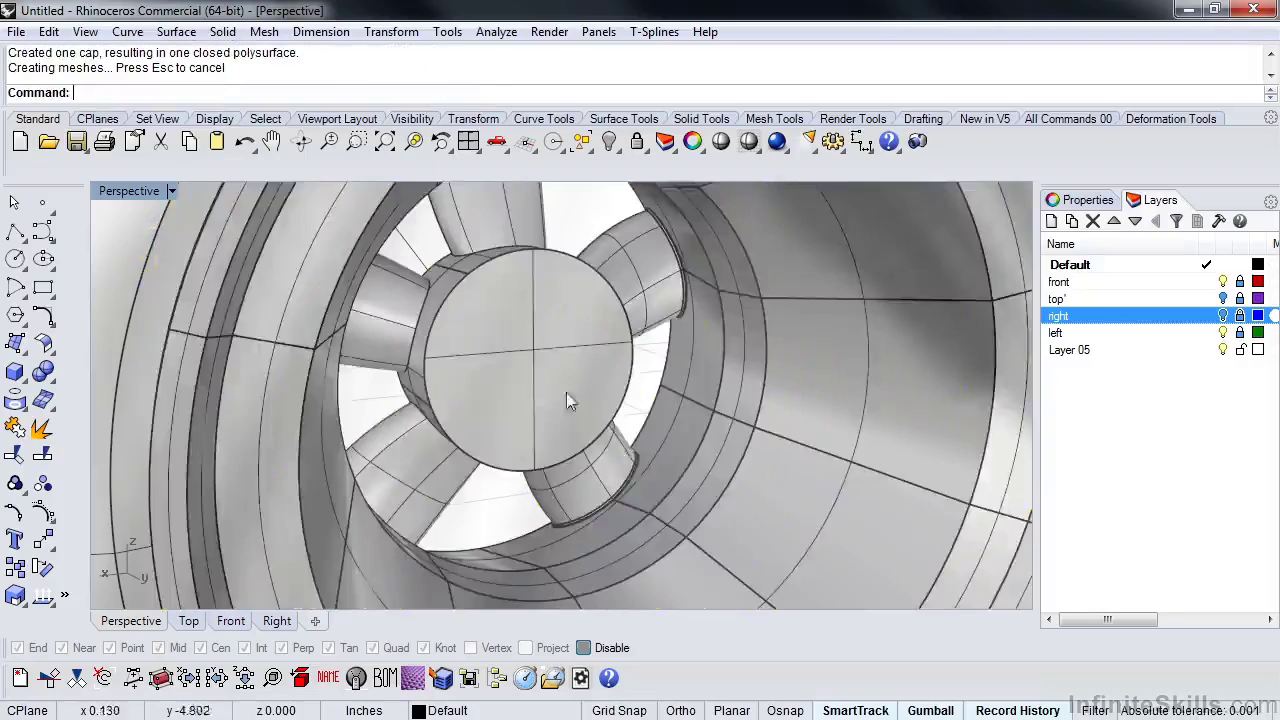
Duplicate the hub's new back face slightly outward along the wheel axis.
right_drag(580, 411, 582, 462)
right_drag(459, 330, 451, 407)
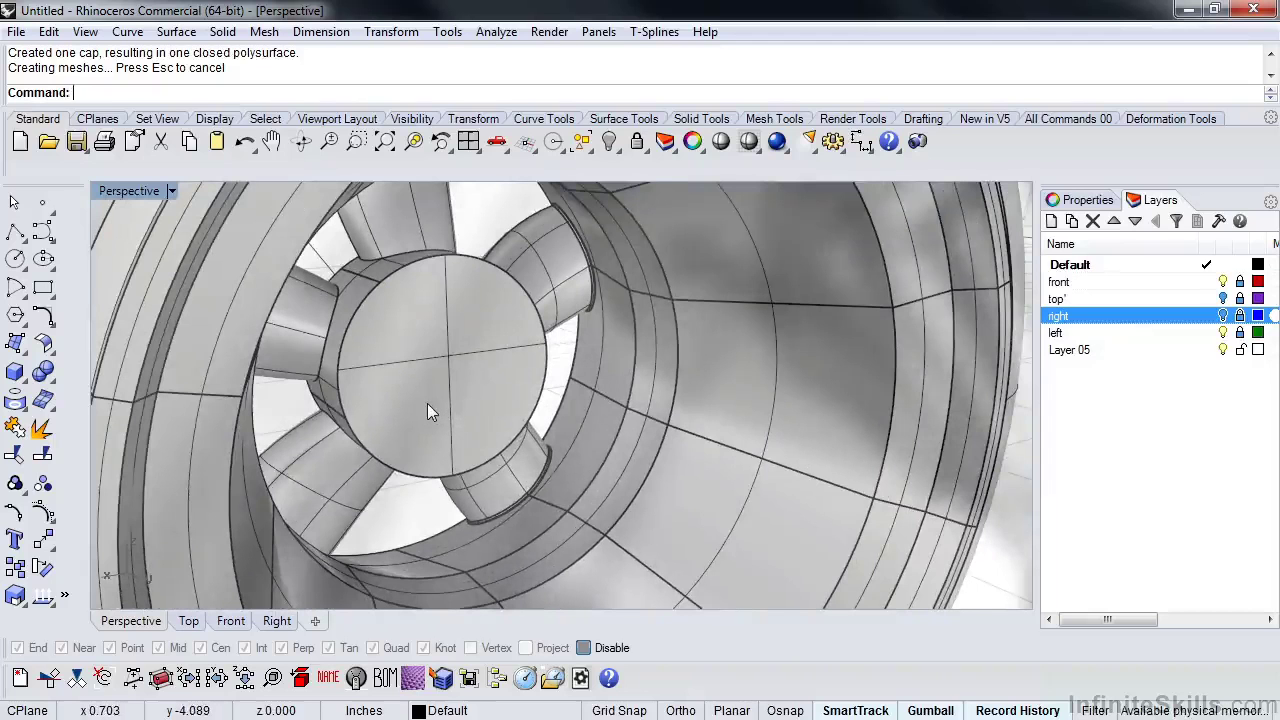
click(426, 403)
right_drag(430, 405, 405, 354)
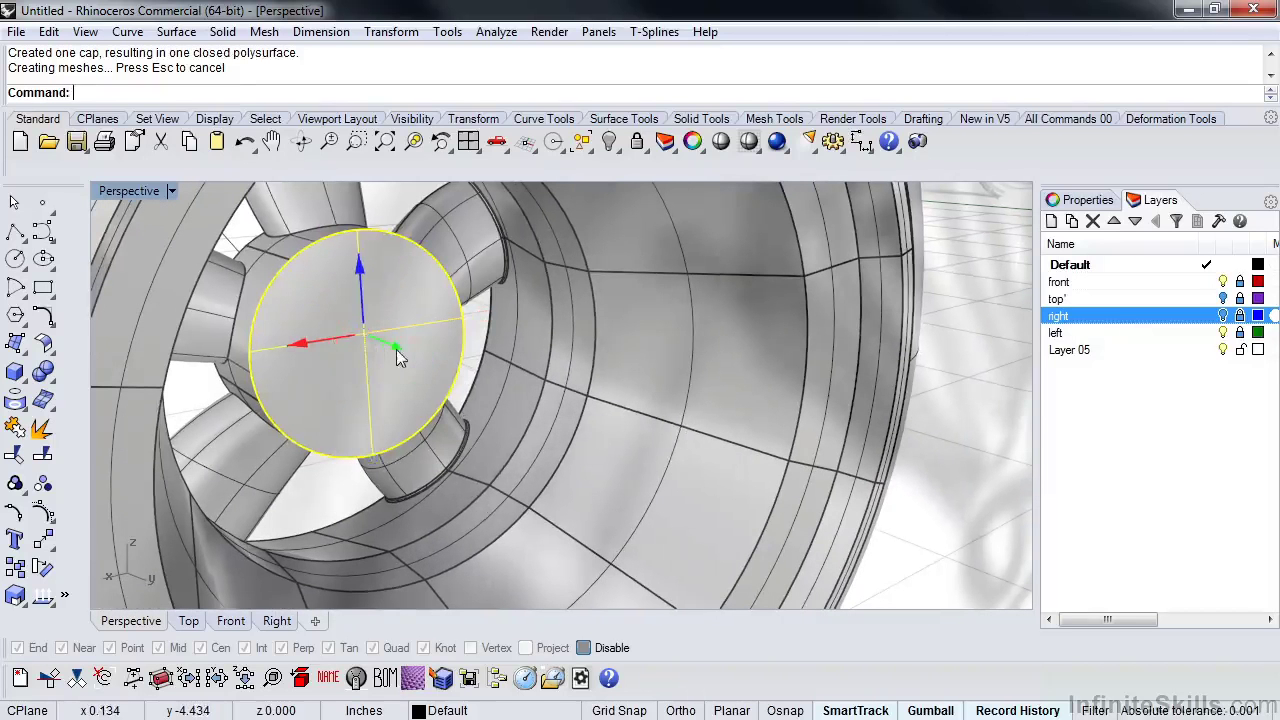
drag(399, 350, 408, 370)
key(Escape)
Scale the duplicated disc slightly smaller and extrude it outward along the wheel axis into a solid axle cylinder.
click(393, 386)
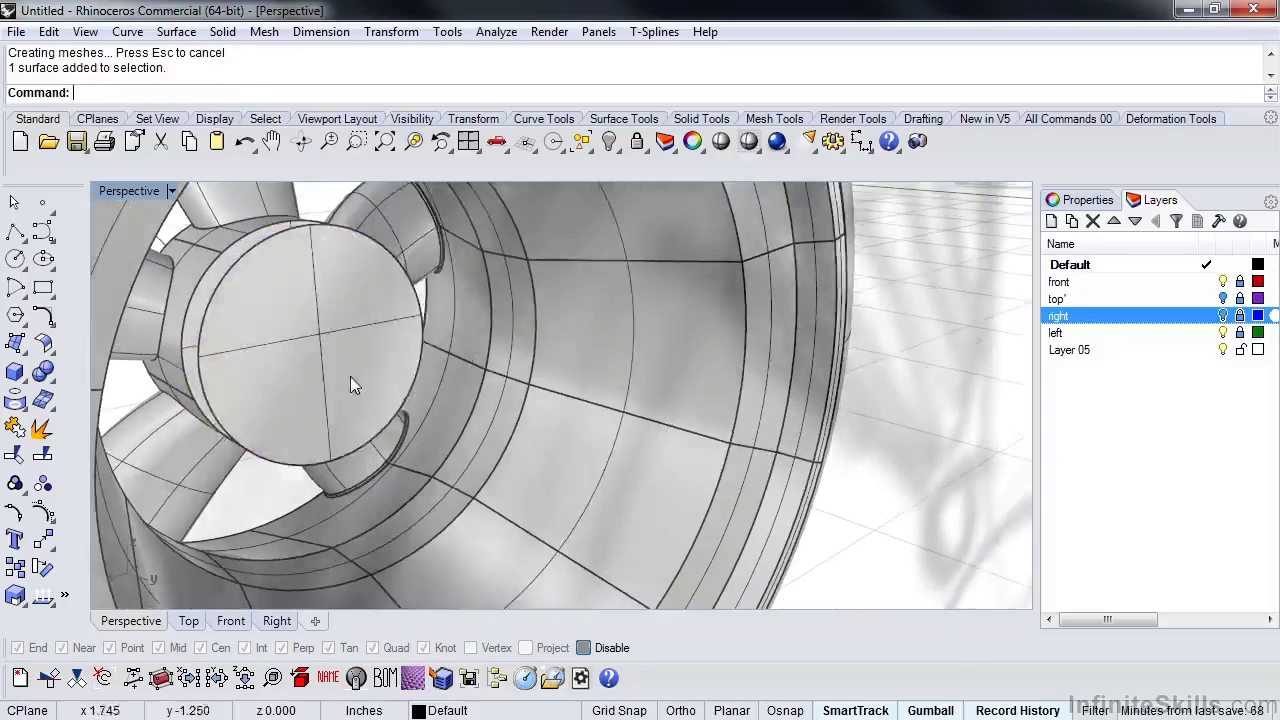
right_drag(351, 380, 341, 474)
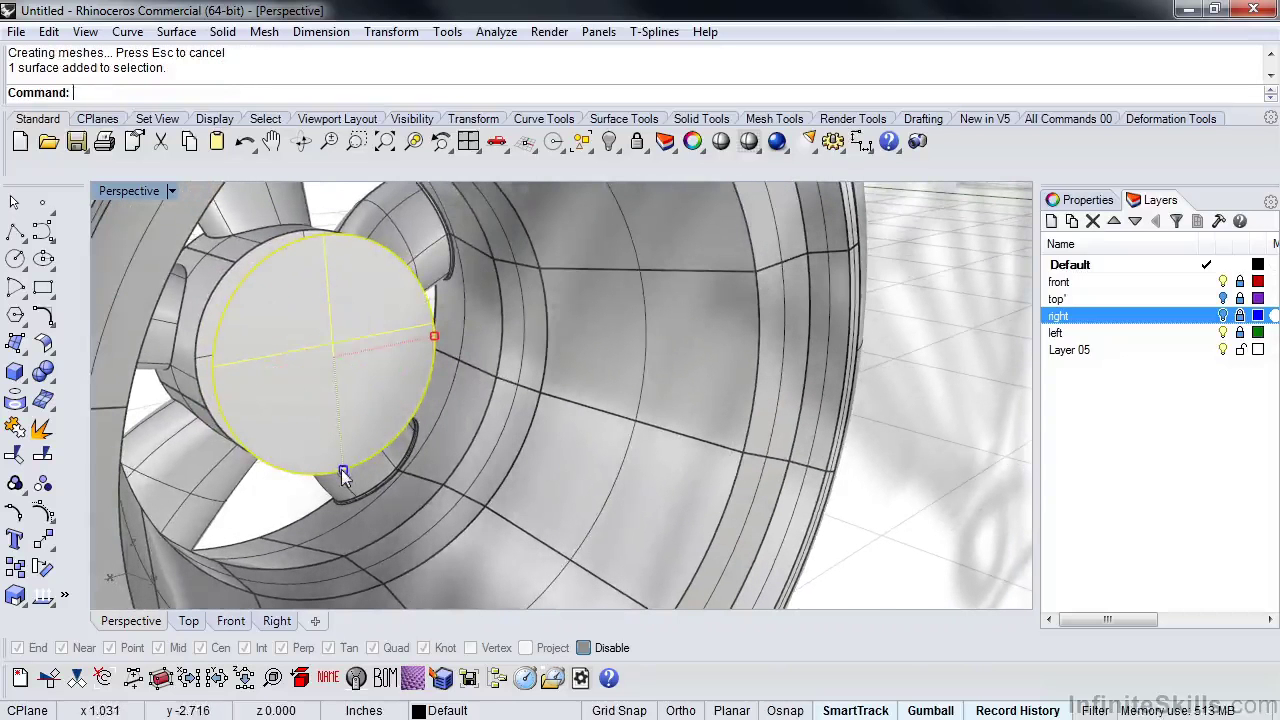
drag(343, 473, 344, 459)
right_drag(352, 440, 349, 367)
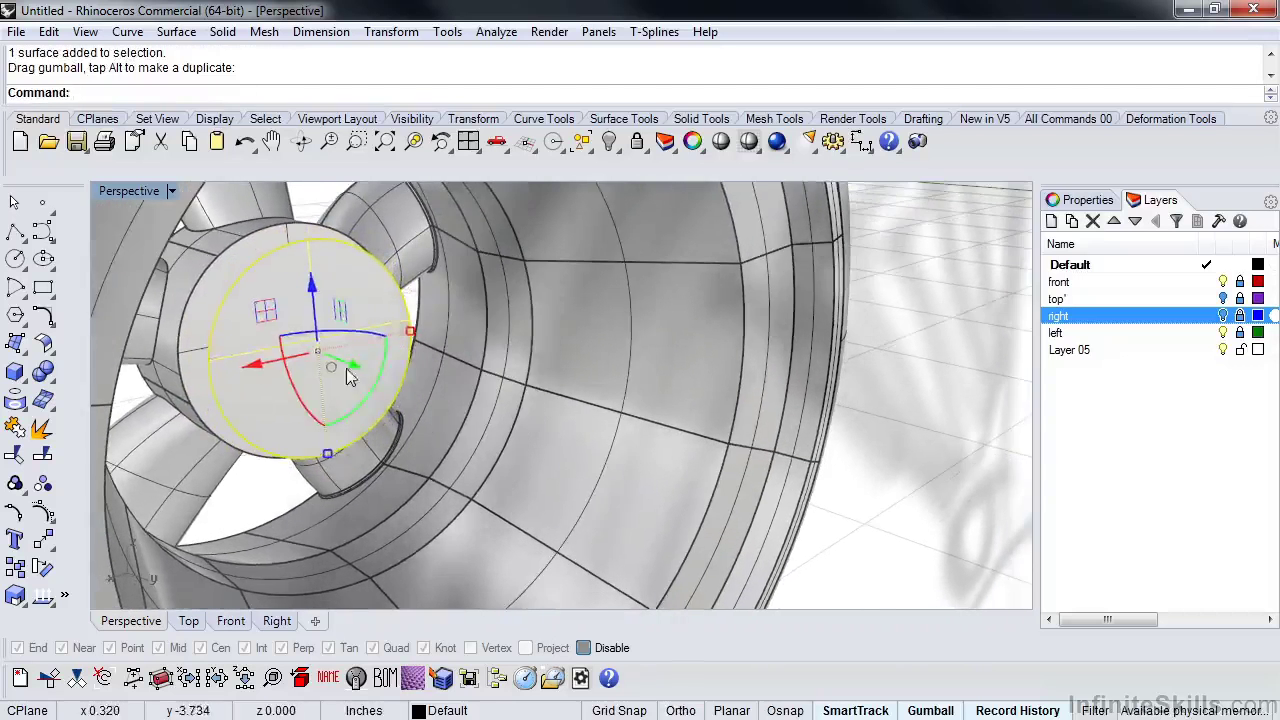
drag(349, 367, 556, 442)
right_drag(556, 442, 646, 440)
scroll(636, 421, up, 3)
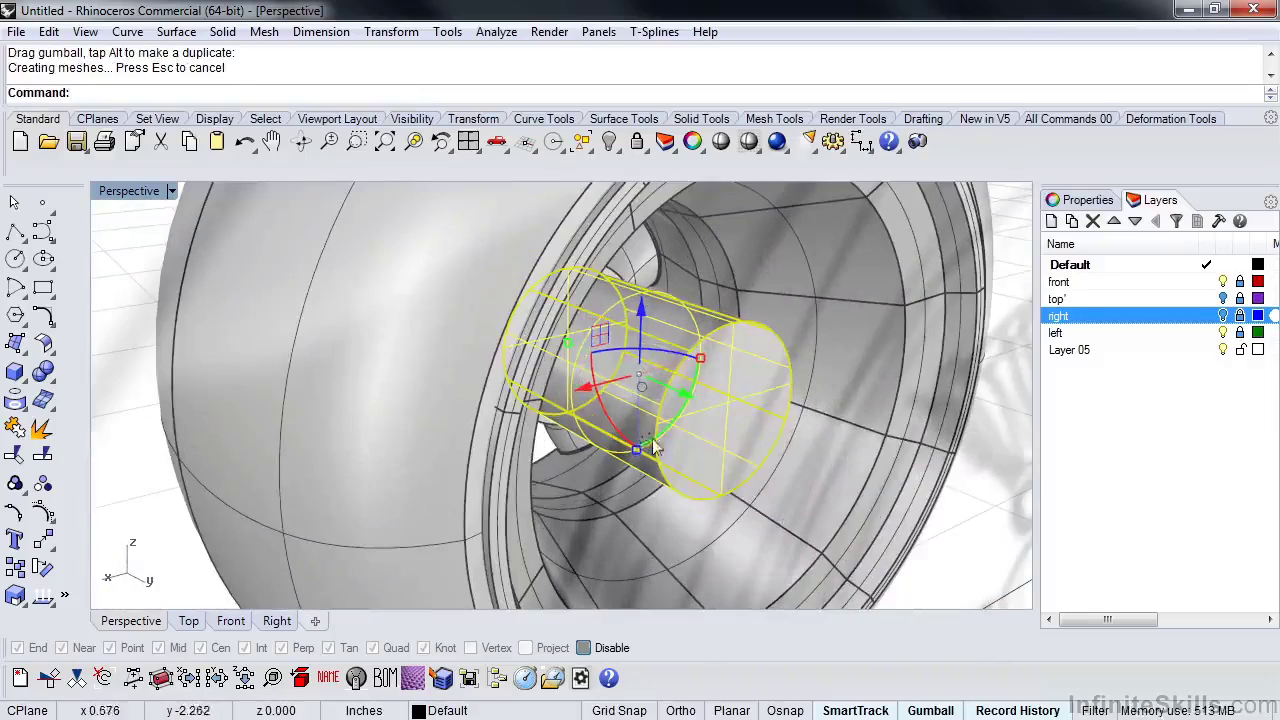
Stretch the axle cylinder along its axis so that it becomes longer.
drag(567, 344, 514, 334)
right_drag(514, 334, 674, 427)
scroll(590, 428, down, 6)
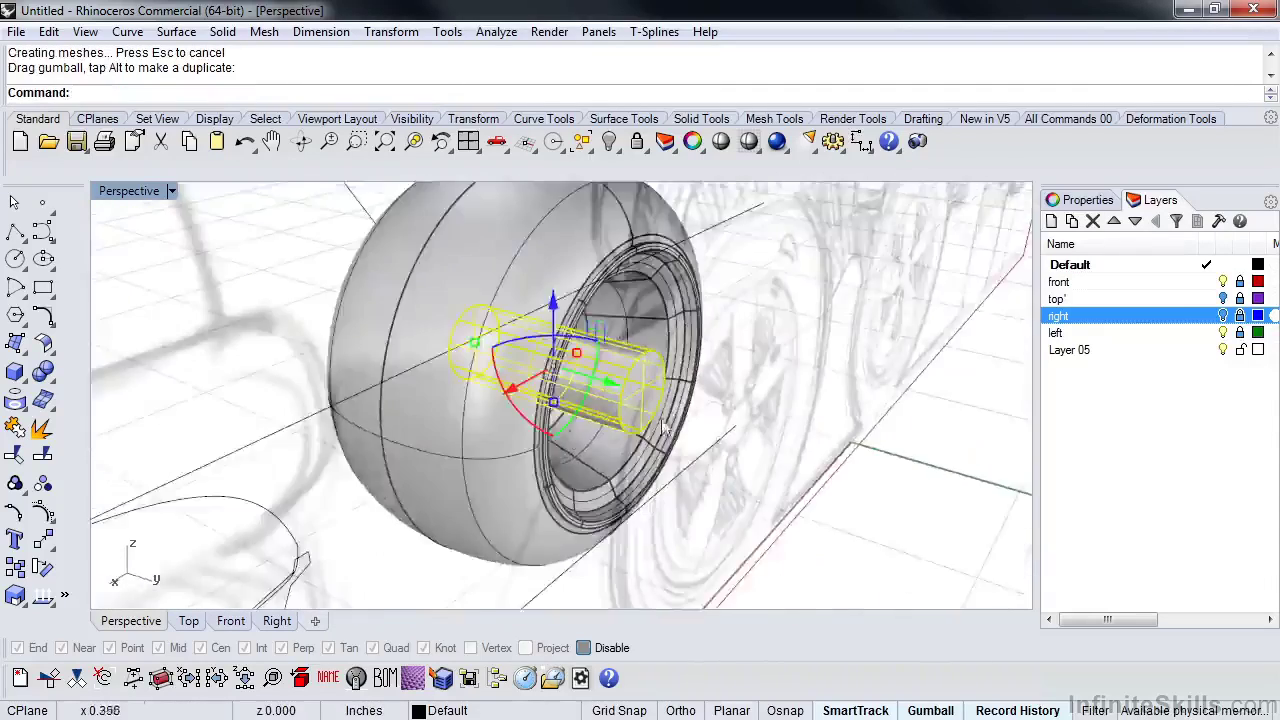
right_drag(360, 434, 496, 390)
scroll(480, 432, up, 5)
scroll(496, 390, up, 4)
Move the axle cylinder slightly back along its axis, away from the front of the hub, and deselect it.
click(950, 482)
right_drag(543, 427, 700, 385)
scroll(725, 368, up, 4)
click(676, 407)
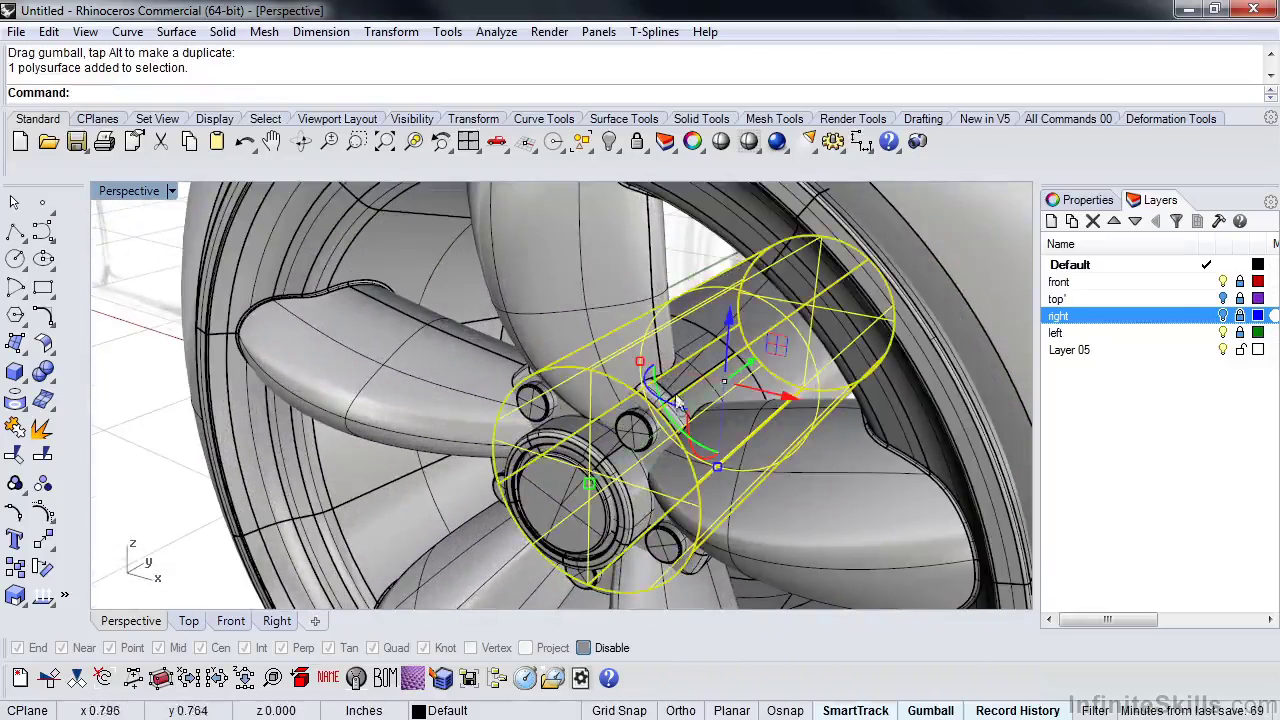
drag(754, 366, 763, 358)
scroll(760, 362, down, 6)
right_drag(737, 409, 593, 430)
click(728, 447)
Place a point object at the center of the axle cylinder's outer end face.
scroll(593, 430, up, 5)
right_drag(588, 502, 587, 474)
click(42, 202)
click(571, 545)
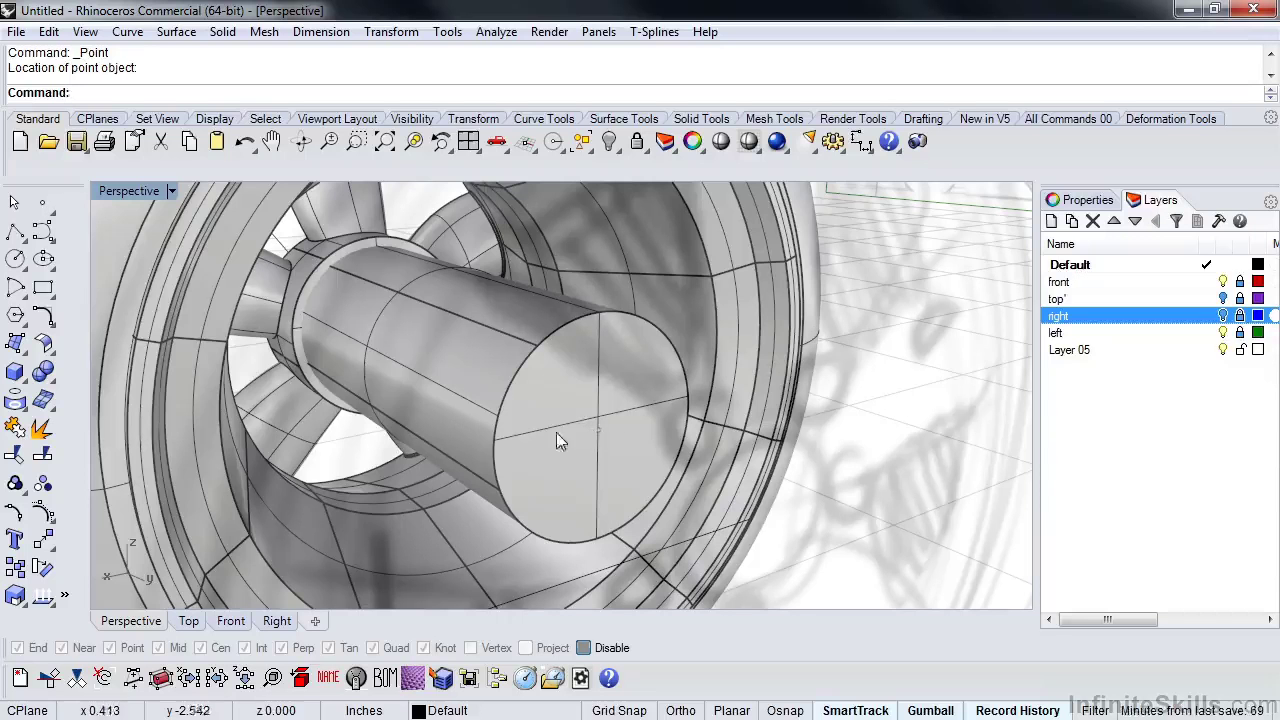
Unite the axle cylinder with the rim and hub polysurface using Boolean Union.
scroll(566, 430, down, 4)
click(497, 383)
scroll(436, 355, up, 4)
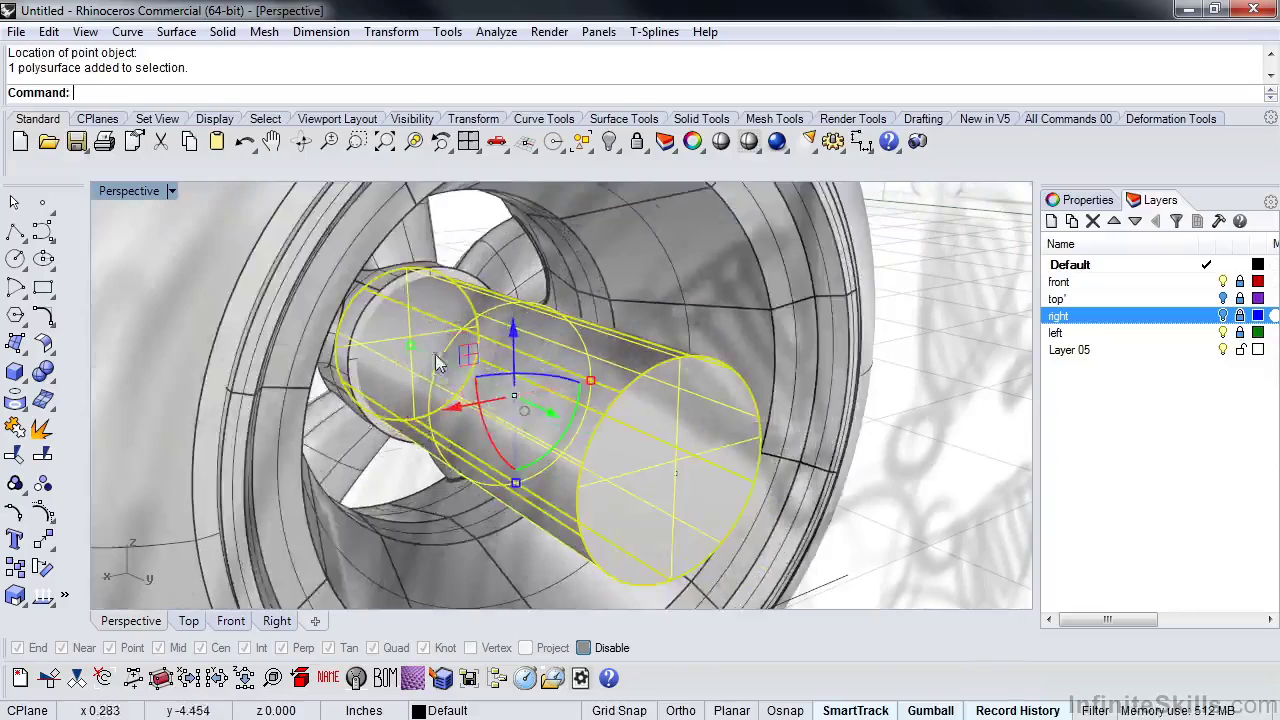
shift+click(353, 439)
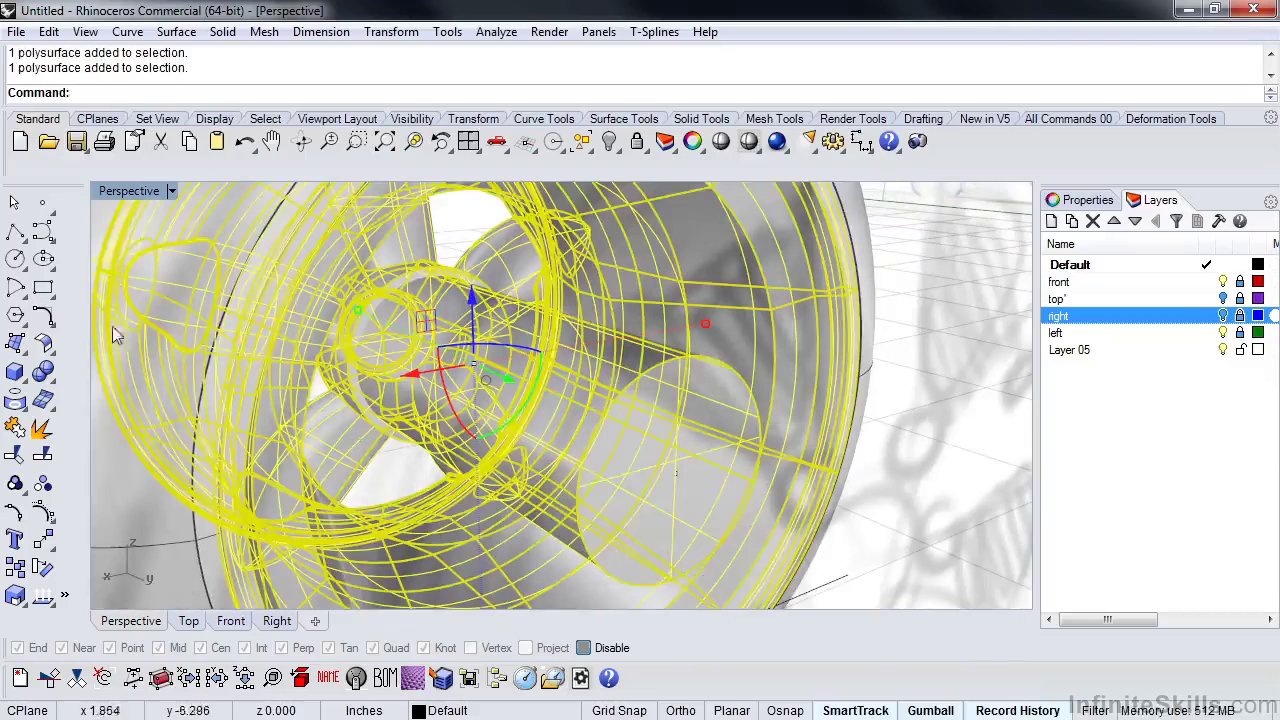
click(42, 373)
Delete the leftover angled curve beside the tire.
scroll(450, 419, down, 5)
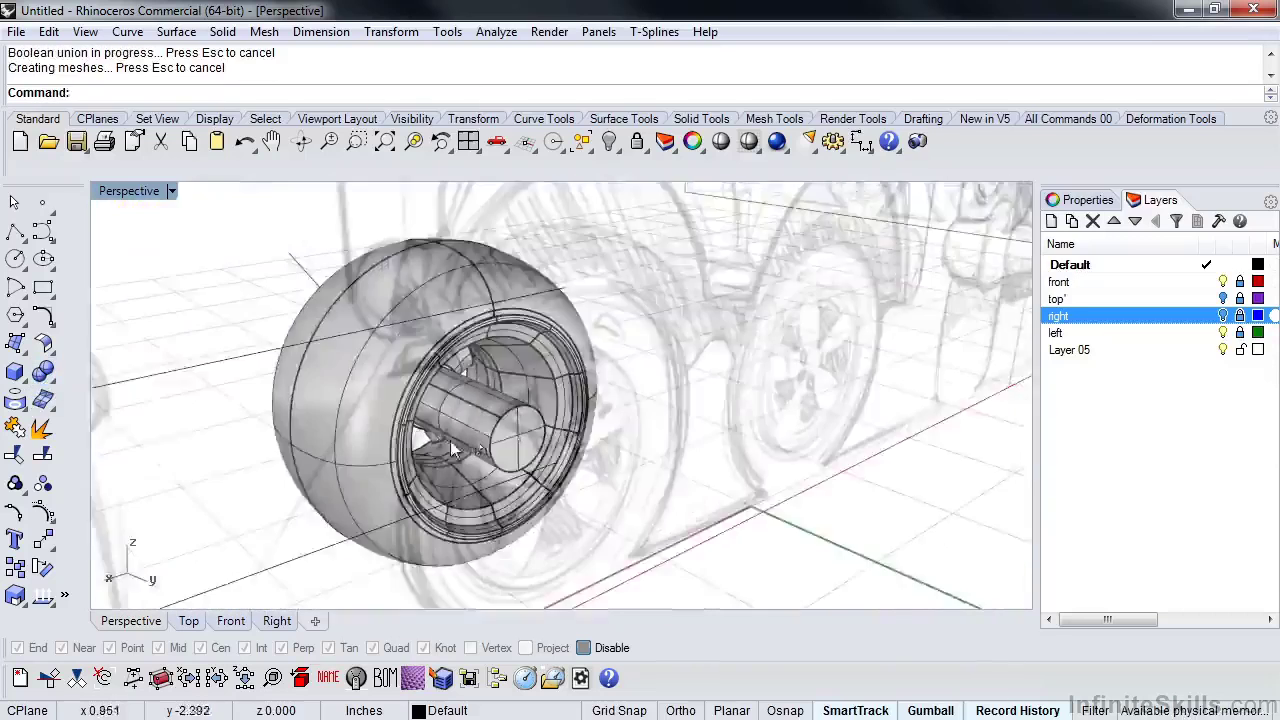
mouse_move(419, 446)
right_down()
mouse_move(628, 390)
mouse_move(508, 440)
mouse_move(607, 313)
right_up()
click(603, 276)
key(Delete)
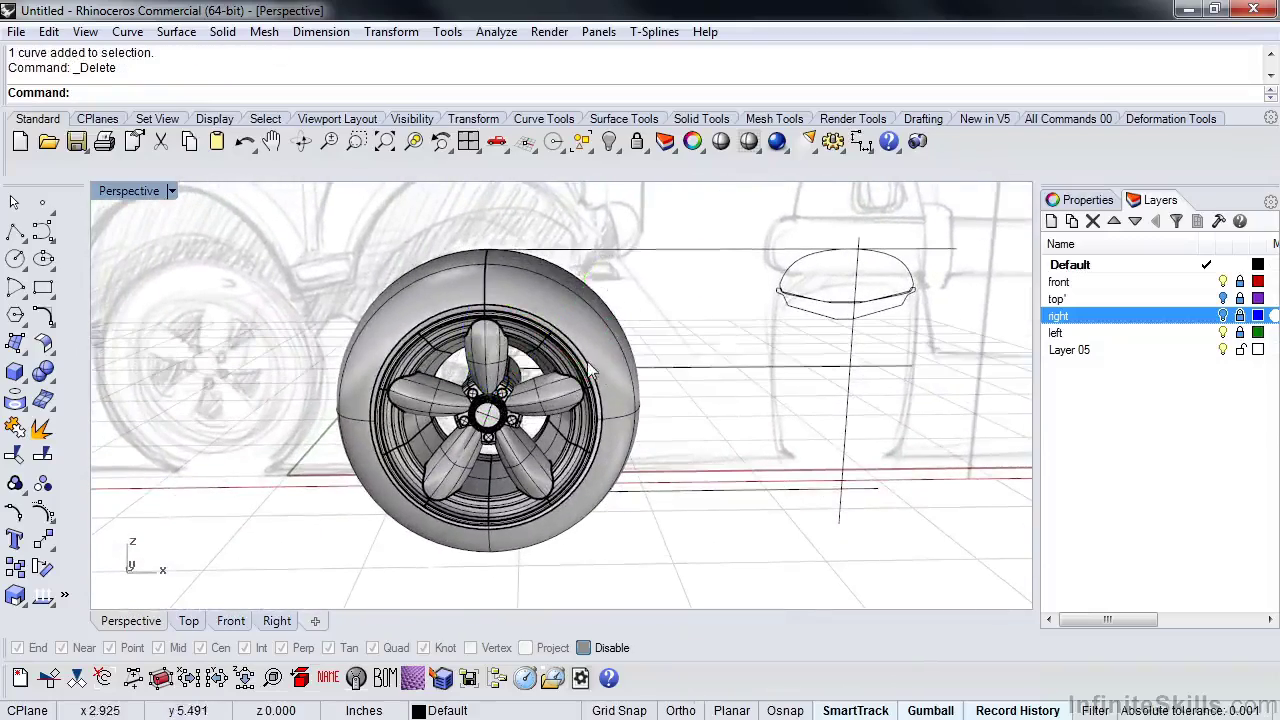
Turn off surface isocurve display for all the polysurfaces of the finished wheel.
right_drag(590, 370, 655, 508)
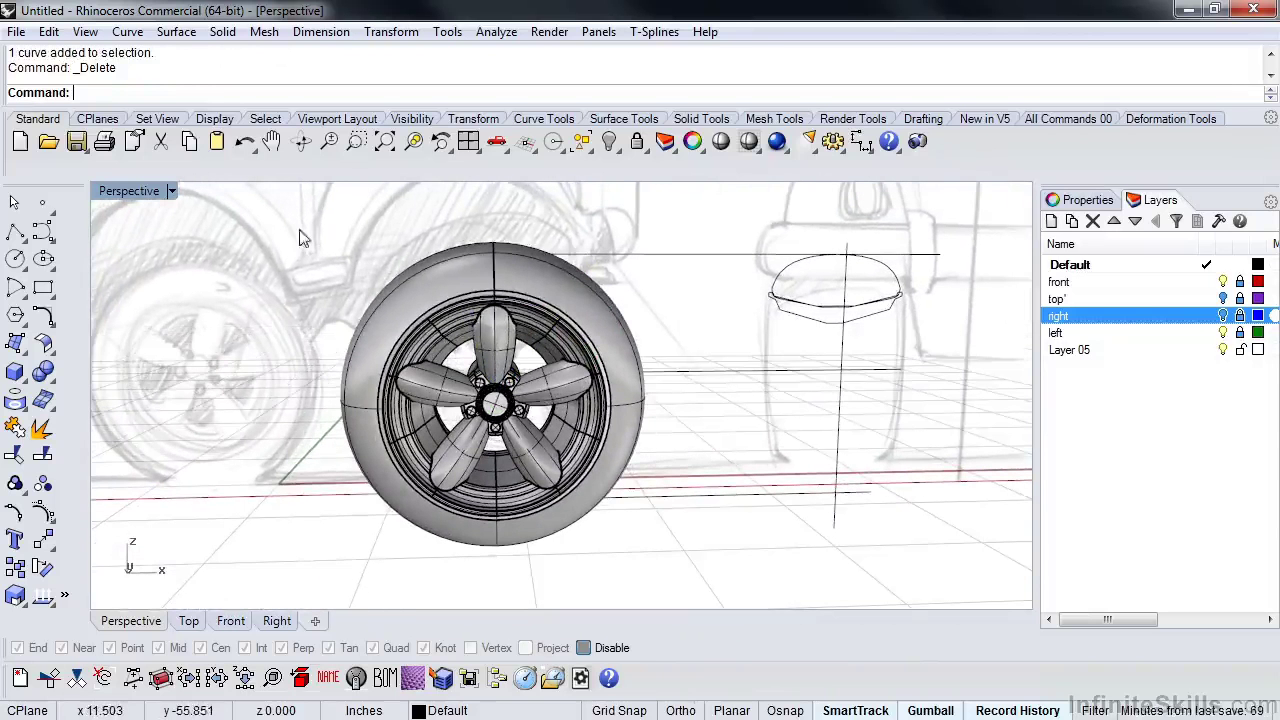
drag(294, 228, 687, 597)
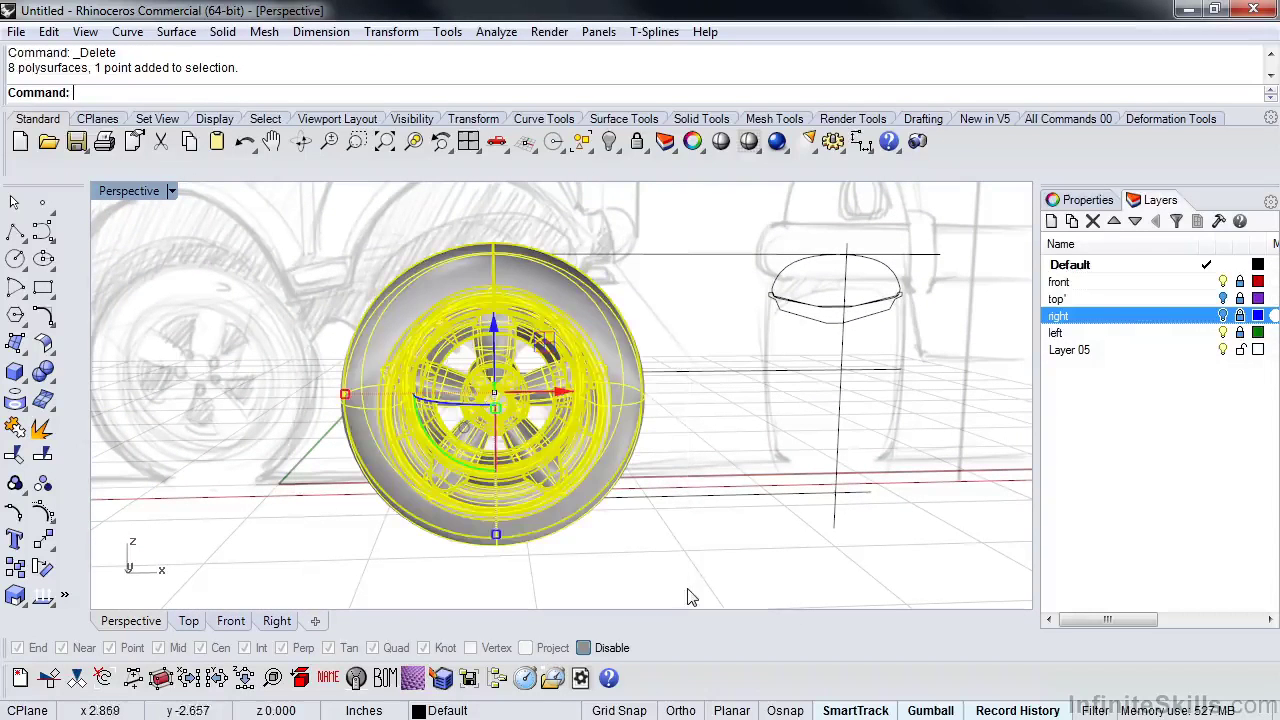
click(1086, 200)
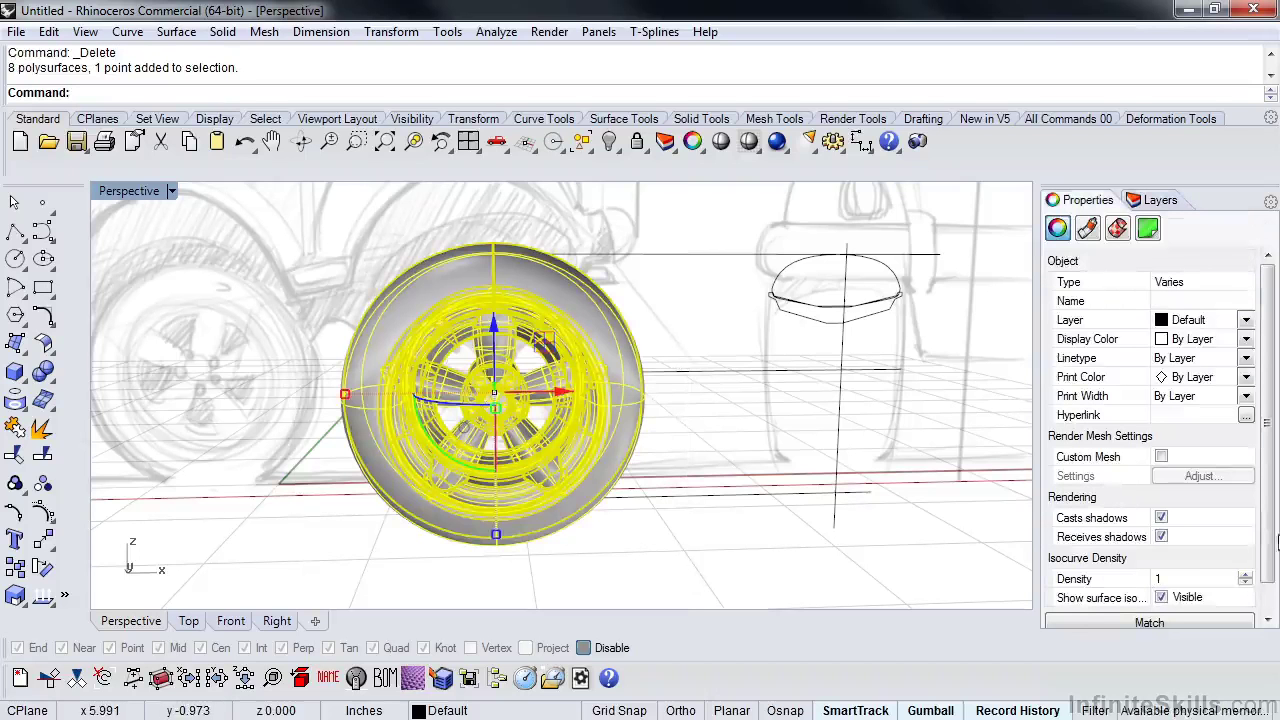
scroll(1276, 543, down, 2)
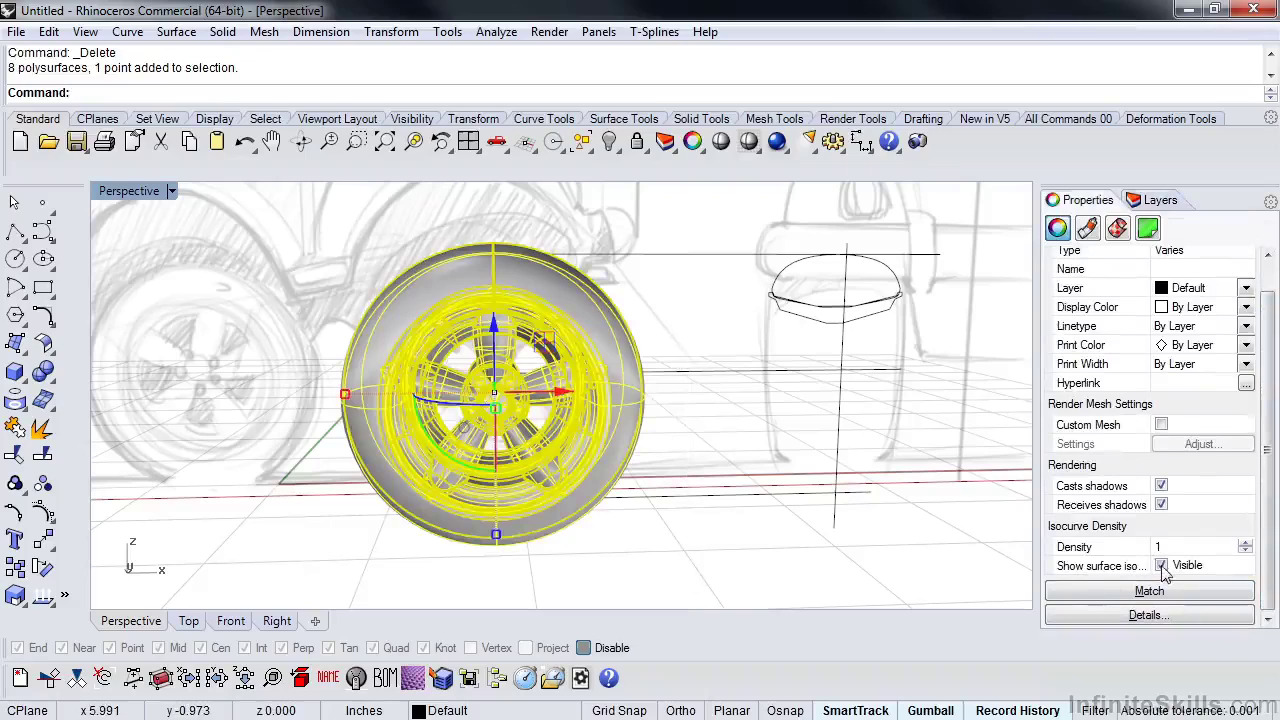
click(714, 543)
right_drag(714, 543, 845, 562)
right_drag(716, 527, 680, 454)
In the Front view, copy the whole wheel along the X axis onto the other wheel in the side-view car sketch.
key(ctrl+F2)
scroll(620, 491, down, 2)
right_drag(612, 430, 660, 454)
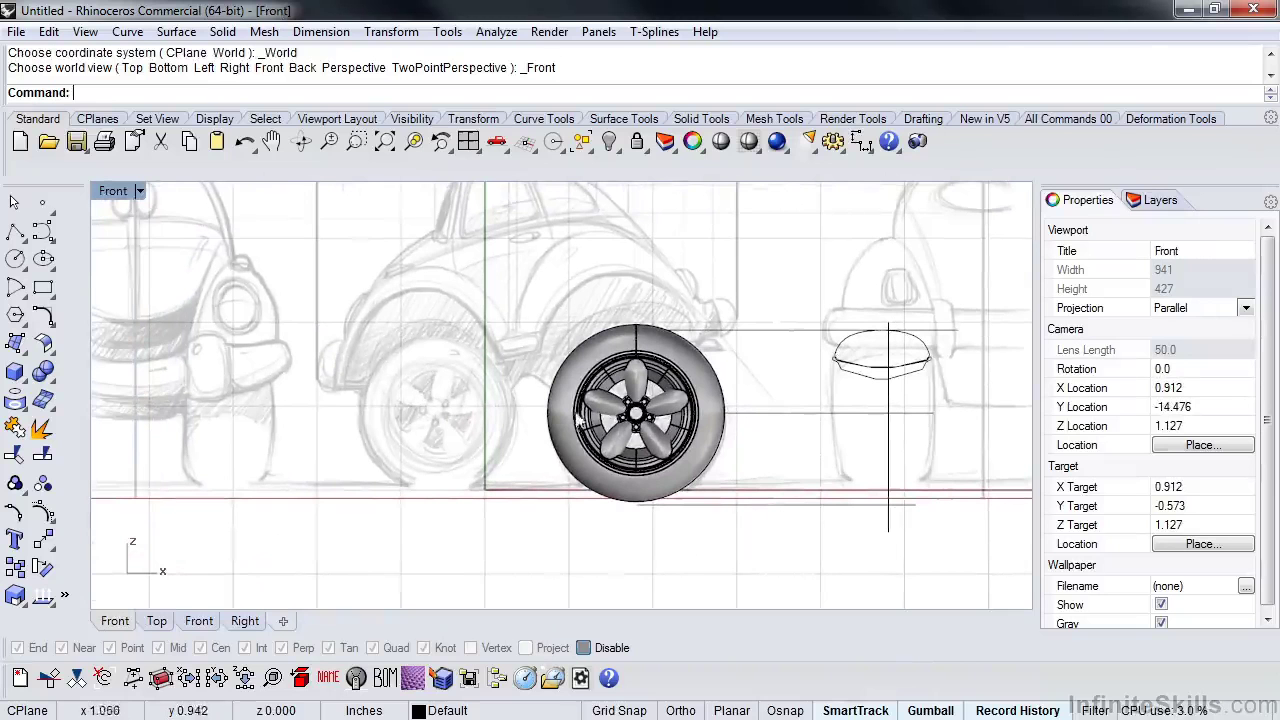
drag(508, 268, 737, 549)
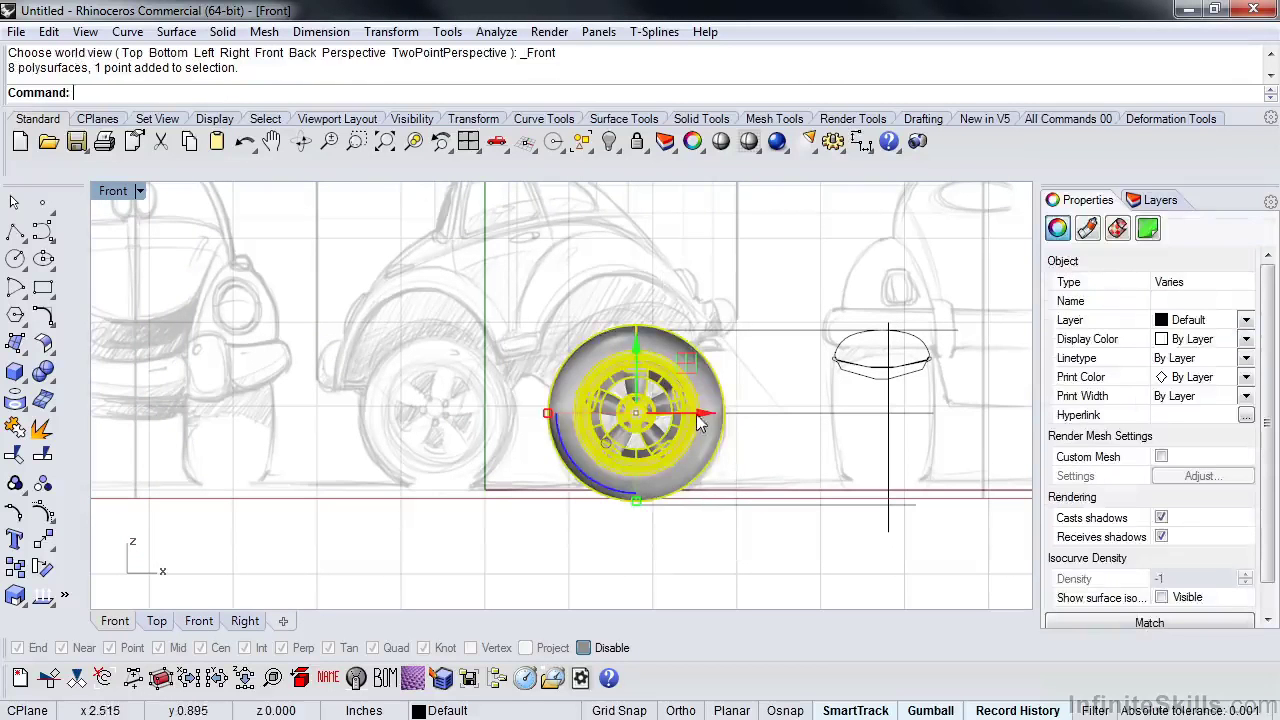
drag(705, 418, 499, 408)
Change the Front view to wireframe display and scale the copied wheel down uniformly to match the sketched tire.
middle_click(511, 406)
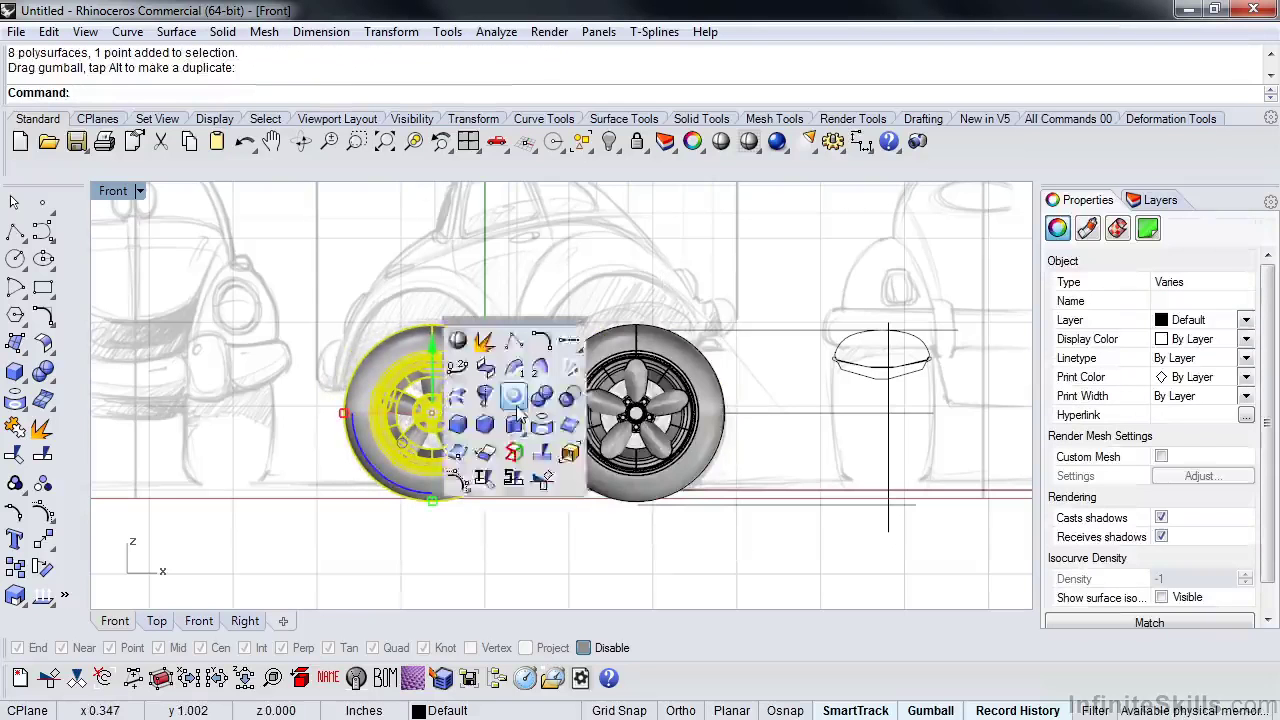
click(458, 341)
scroll(345, 440, up, 5)
key(Escape)
drag(268, 236, 701, 602)
drag(499, 577, 506, 554)
click(656, 493)
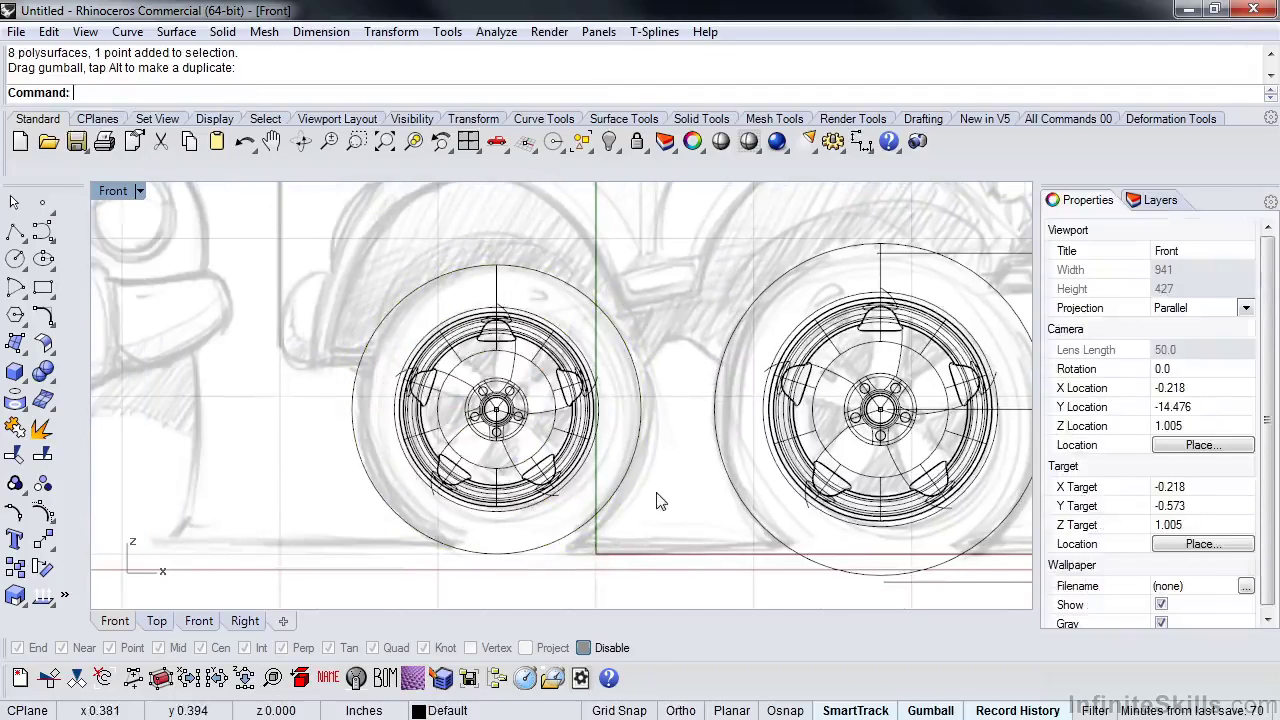
Move the copied wheel slightly along the positive X axis to center it on the sketched tire, and deselect it.
drag(278, 248, 680, 565)
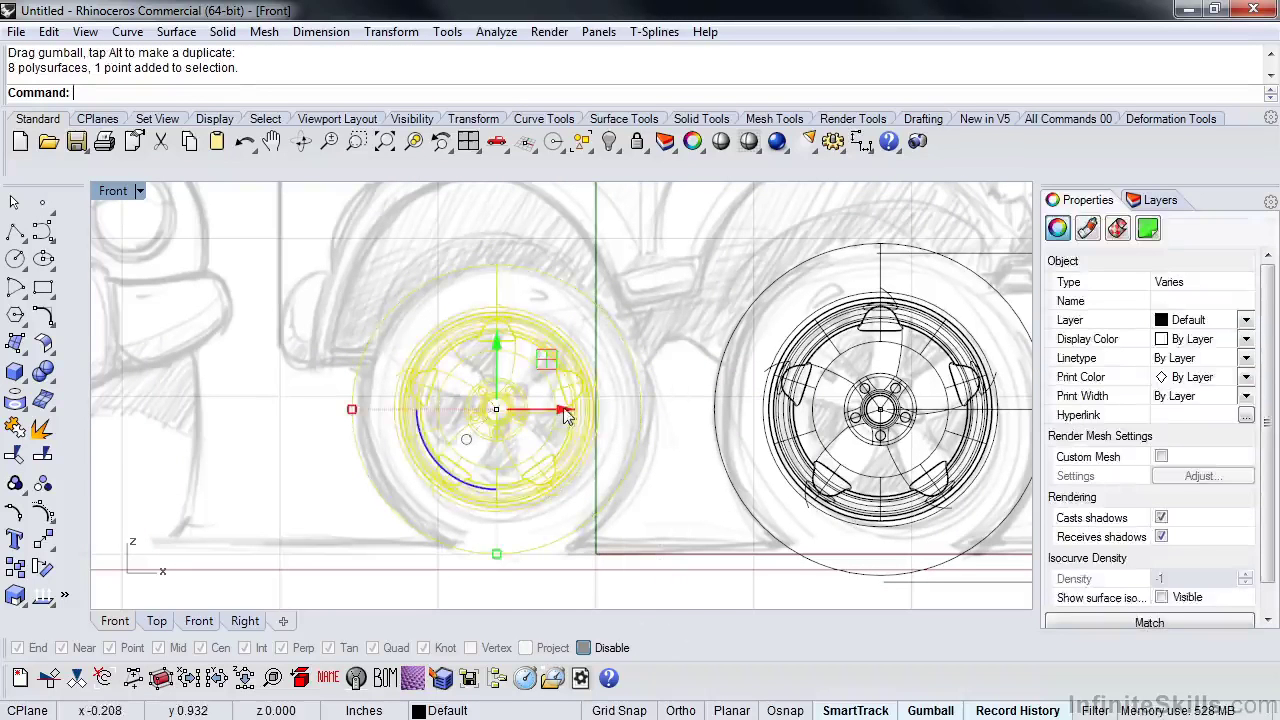
drag(563, 412, 576, 418)
click(300, 488)
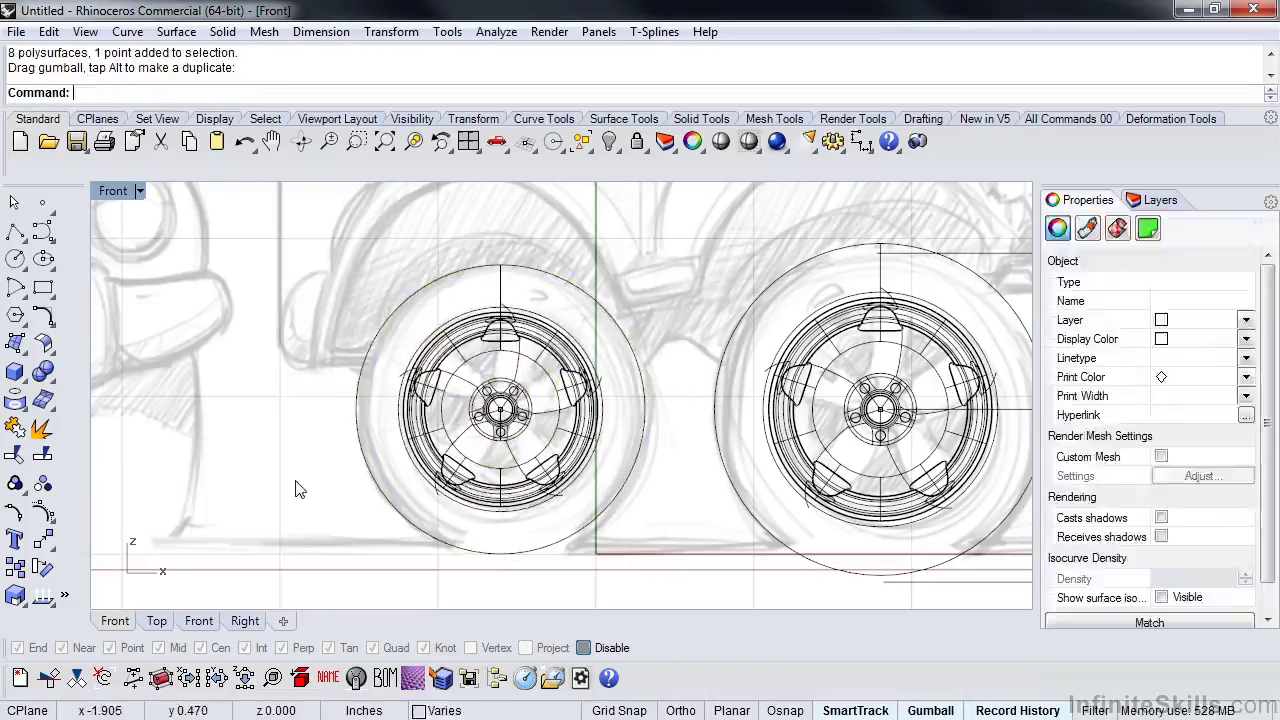
Switch to the Perspective view, restore shaded display and look over the two wheels.
key(ctrl+F4)
scroll(472, 505, up, 1)
middle_click(470, 503)
mouse_move(523, 520)
right_down()
mouse_move(472, 505)
mouse_move(751, 454)
mouse_move(703, 470)
mouse_move(649, 457)
mouse_move(646, 557)
mouse_move(654, 523)
mouse_move(725, 547)
mouse_move(820, 545)
mouse_move(526, 557)
mouse_move(569, 554)
right_up()
click(414, 436)
scroll(650, 550, down, 4)
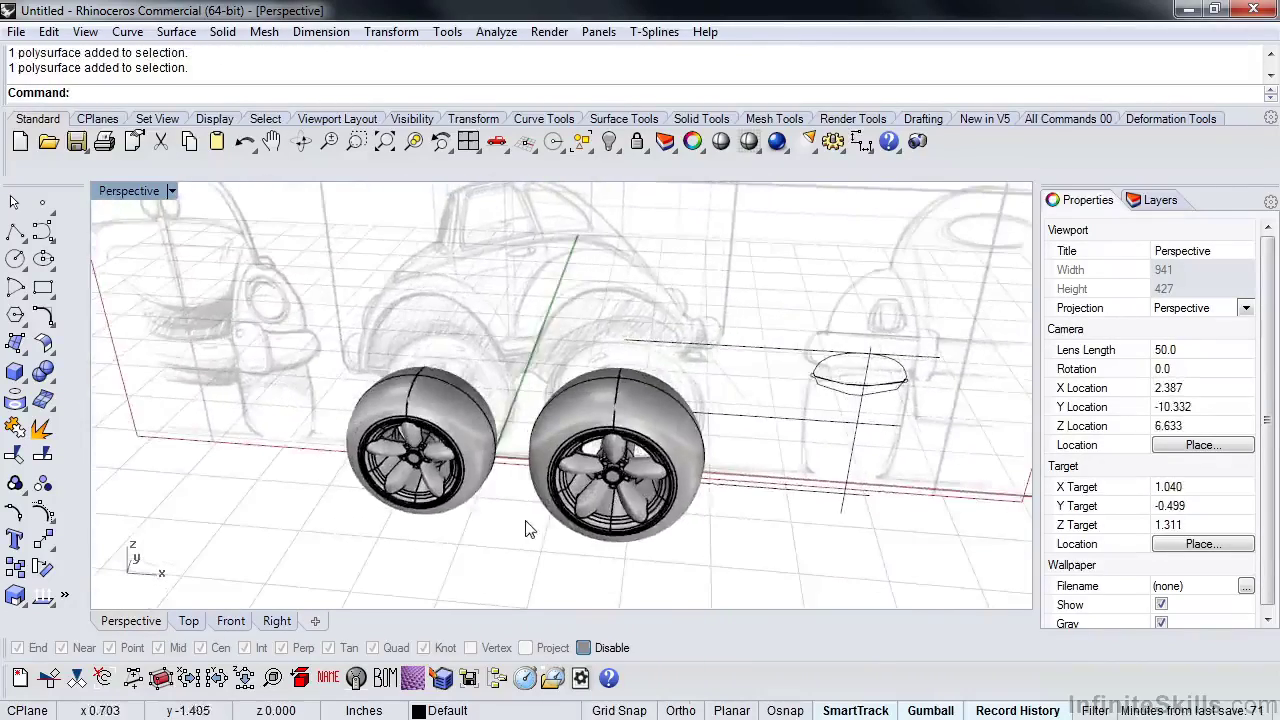
Switch to the Top view and turn on the top' layer to show the top reference sketch.
key(ctrl+F1)
right_drag(772, 433, 735, 435)
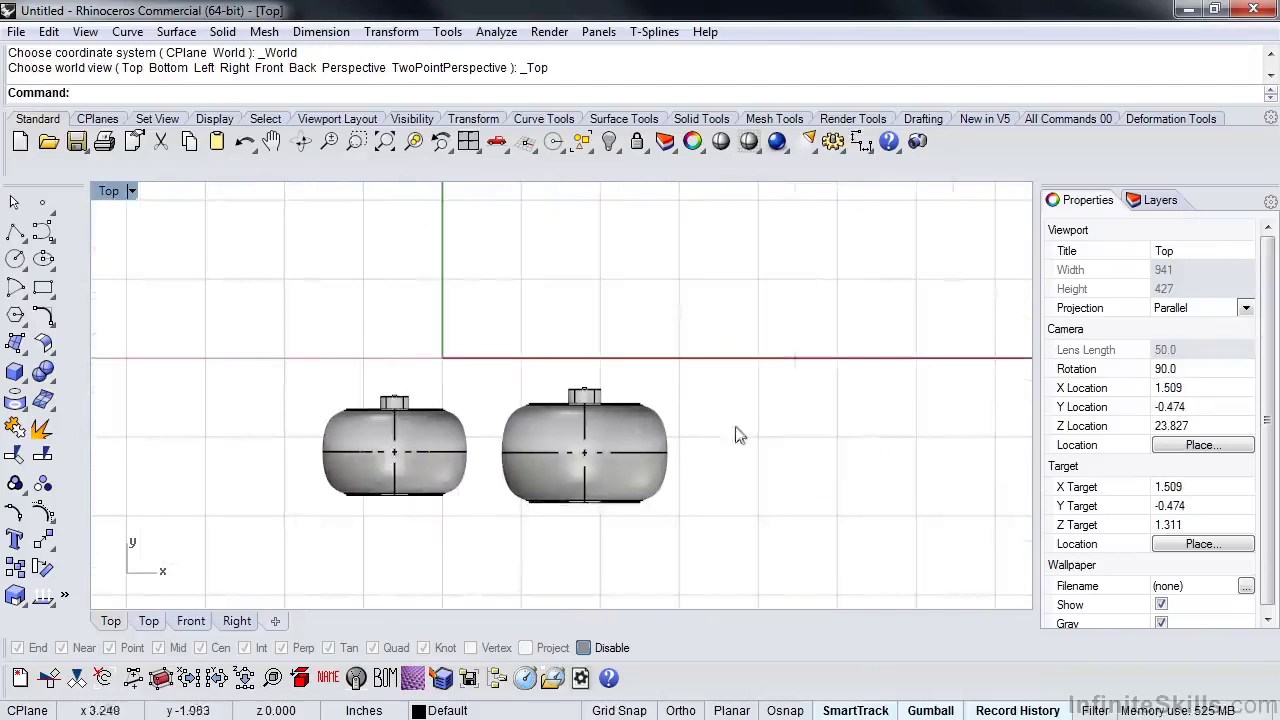
click(1155, 201)
click(1222, 298)
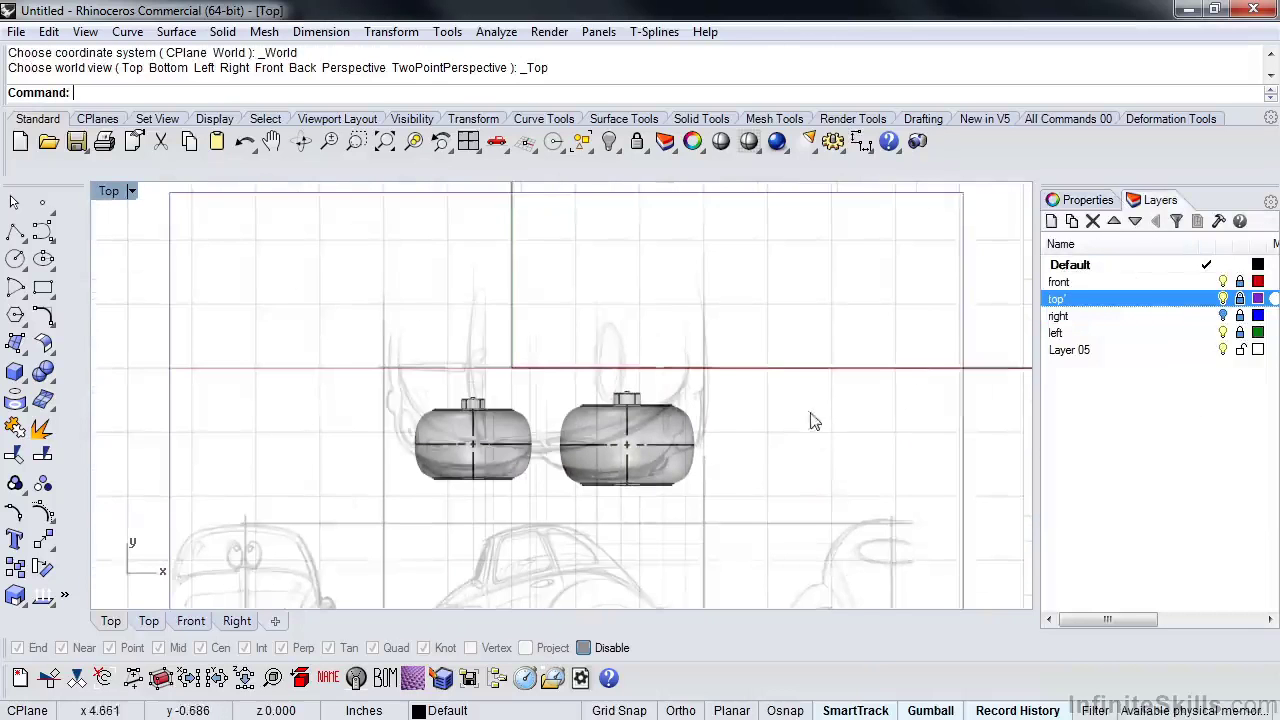
right_drag(815, 420, 791, 435)
Mirror both wheels to the other side of the car across the X axis, starting the mirror plane at 0.
drag(288, 404, 716, 528)
click(55, 545)
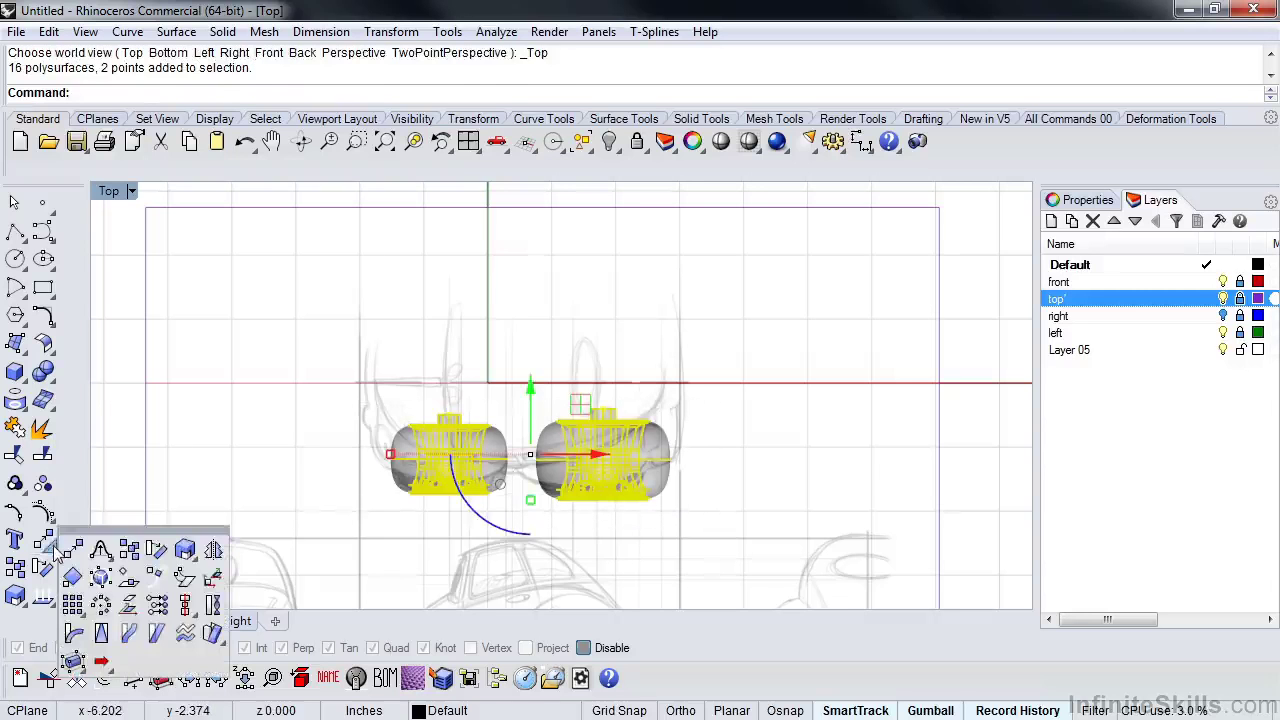
click(213, 551)
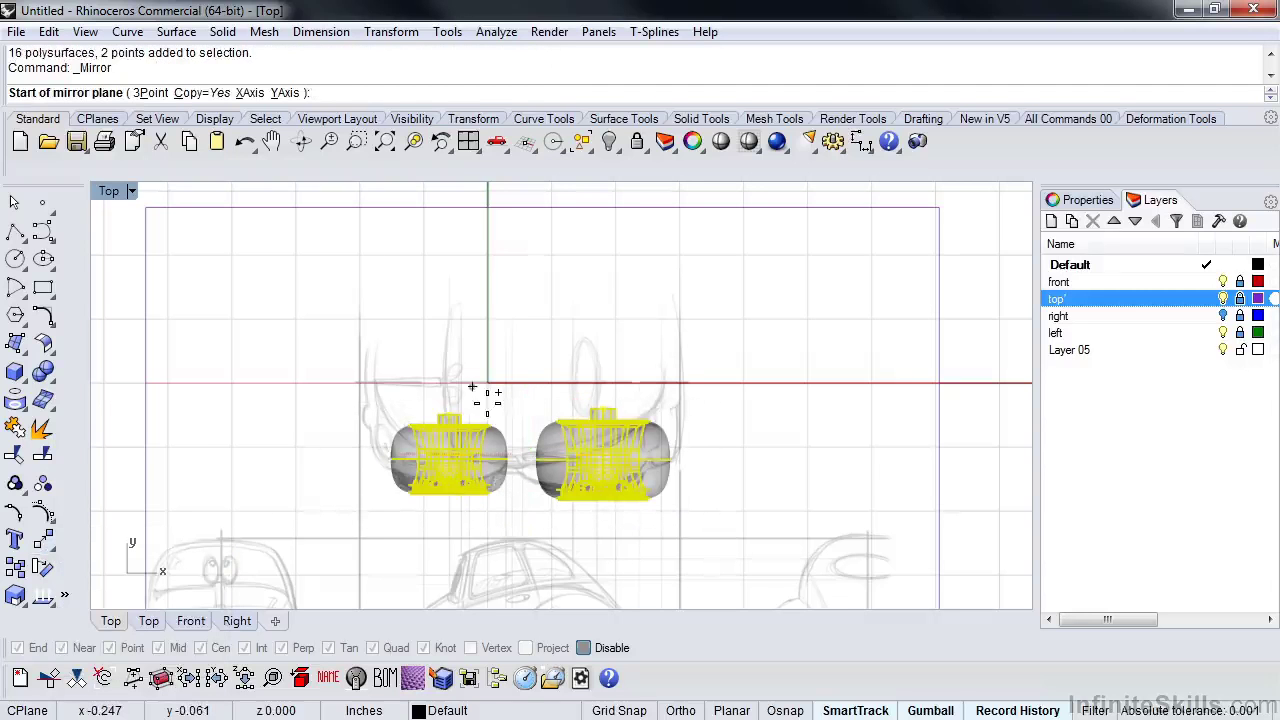
text(0)
key(Return)
click(572, 398)
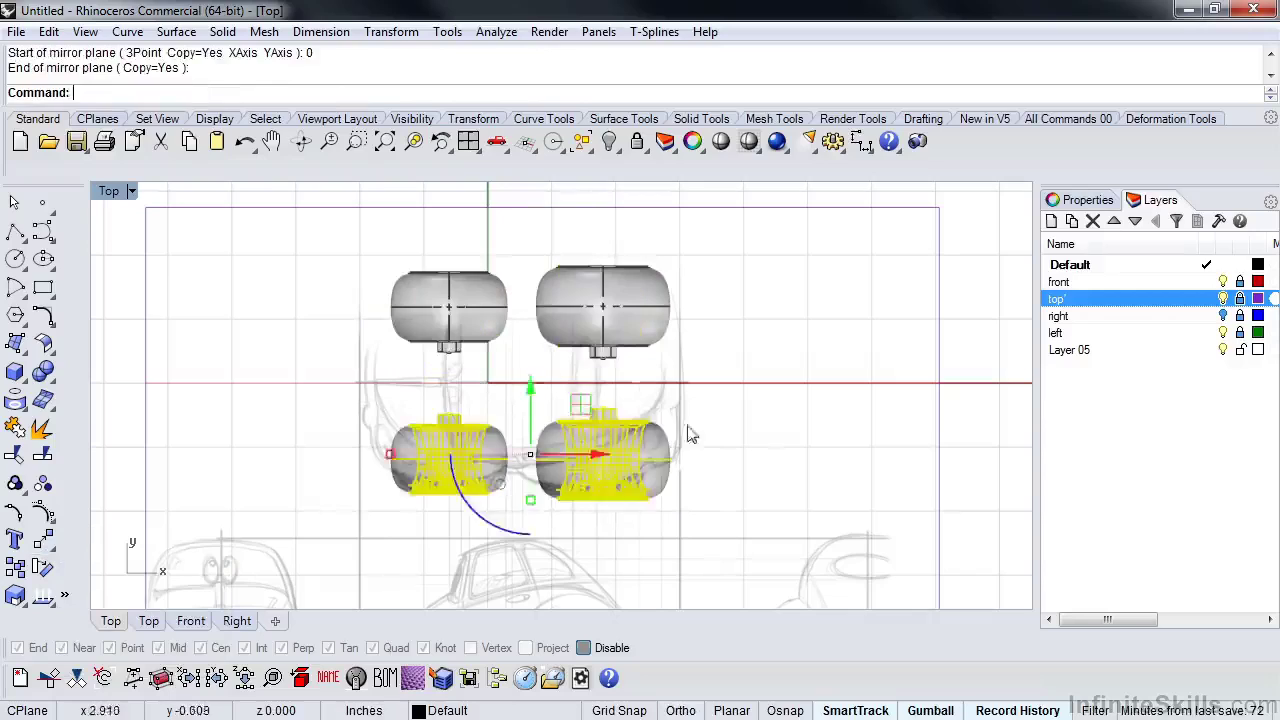
key(Escape)
Check the mirrored wheels in Perspective, and in the Top view move the larger original wheel slightly inward toward the car's centerline.
key(ctrl+F4)
right_drag(629, 489, 657, 464)
scroll(430, 449, up, 7)
right_drag(430, 449, 262, 429)
key(ctrl+F1)
right_drag(638, 505, 601, 510)
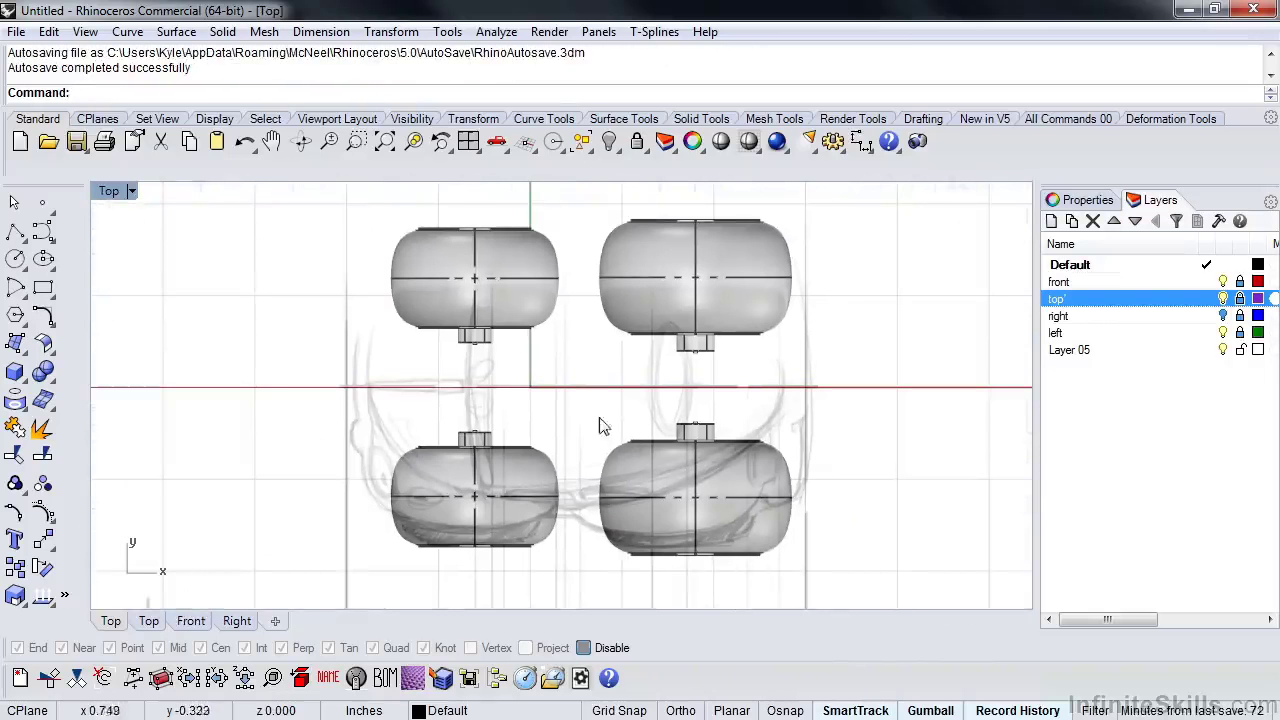
drag(595, 426, 806, 590)
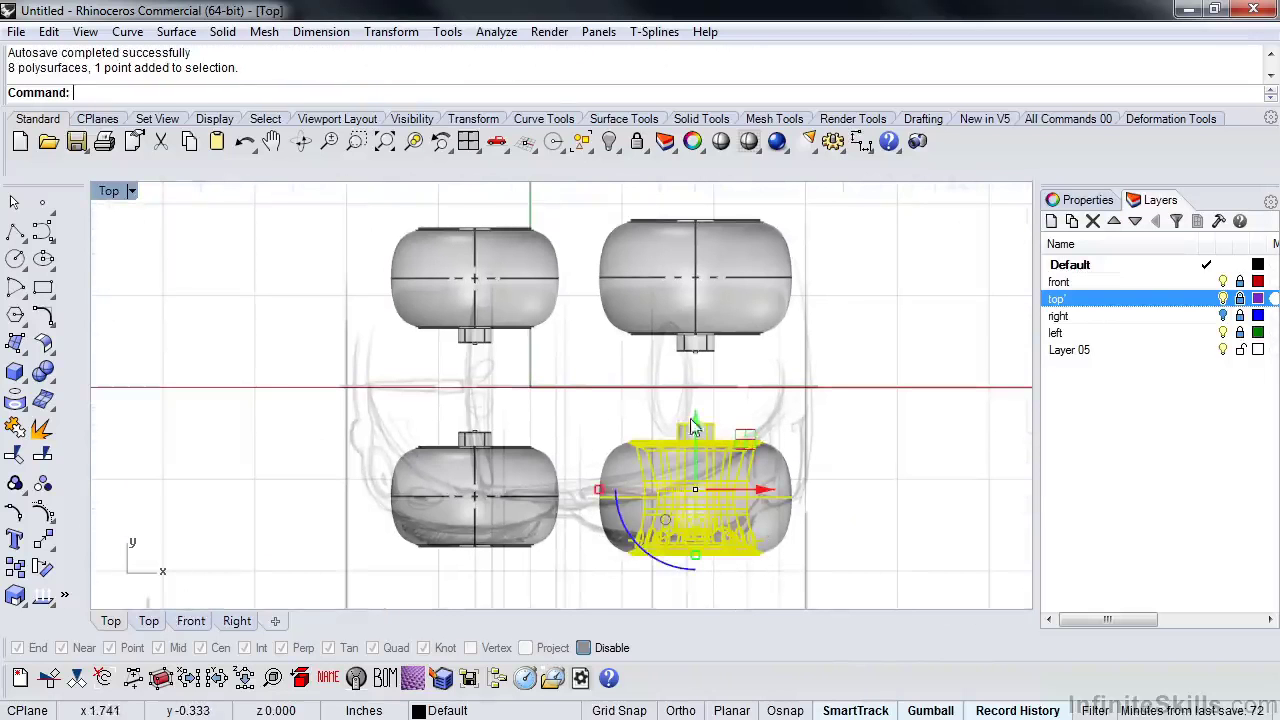
drag(697, 427, 703, 419)
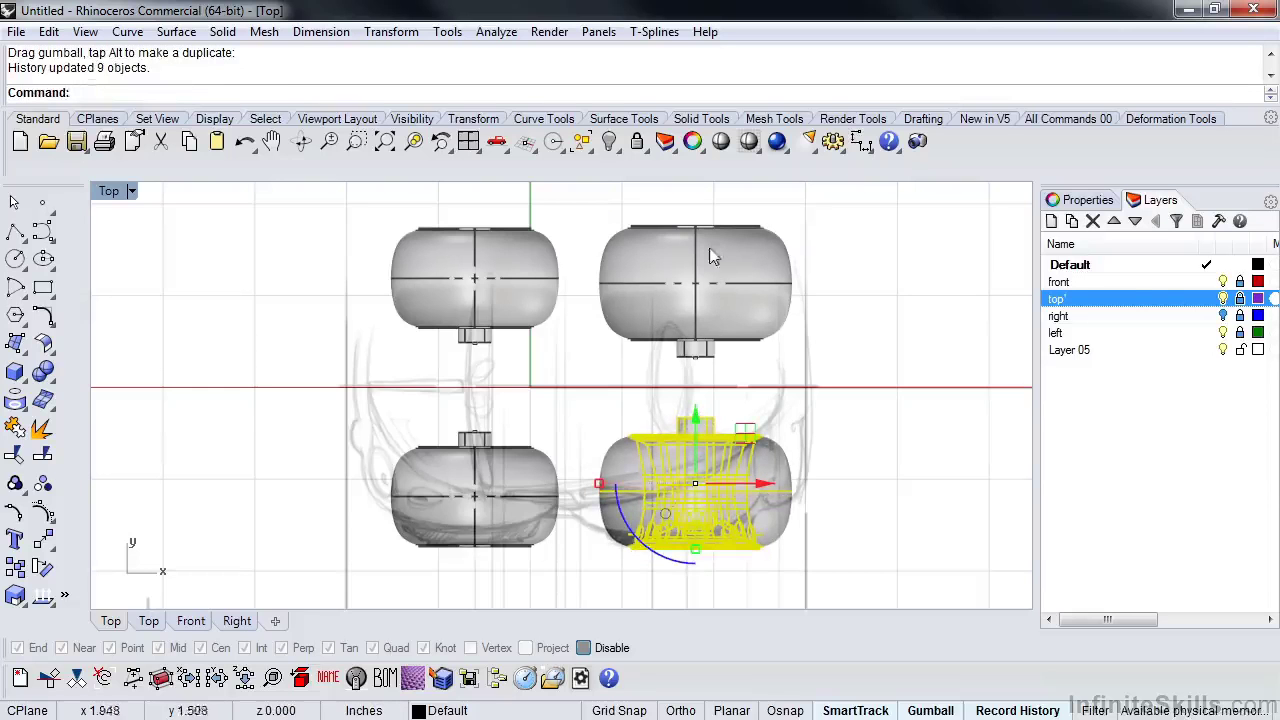
click(289, 529)
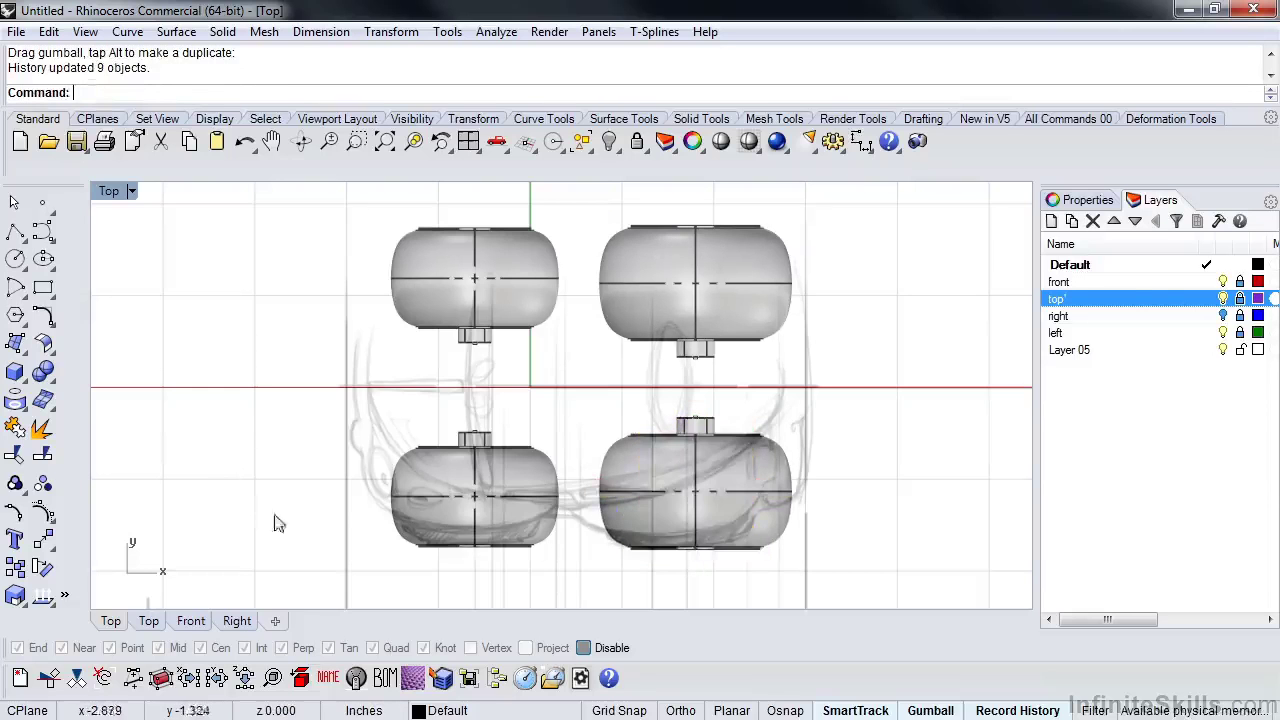
Return to the Perspective view and create a new layer named wheels.
text(p)
key(Return)
scroll(560, 496, up, 6)
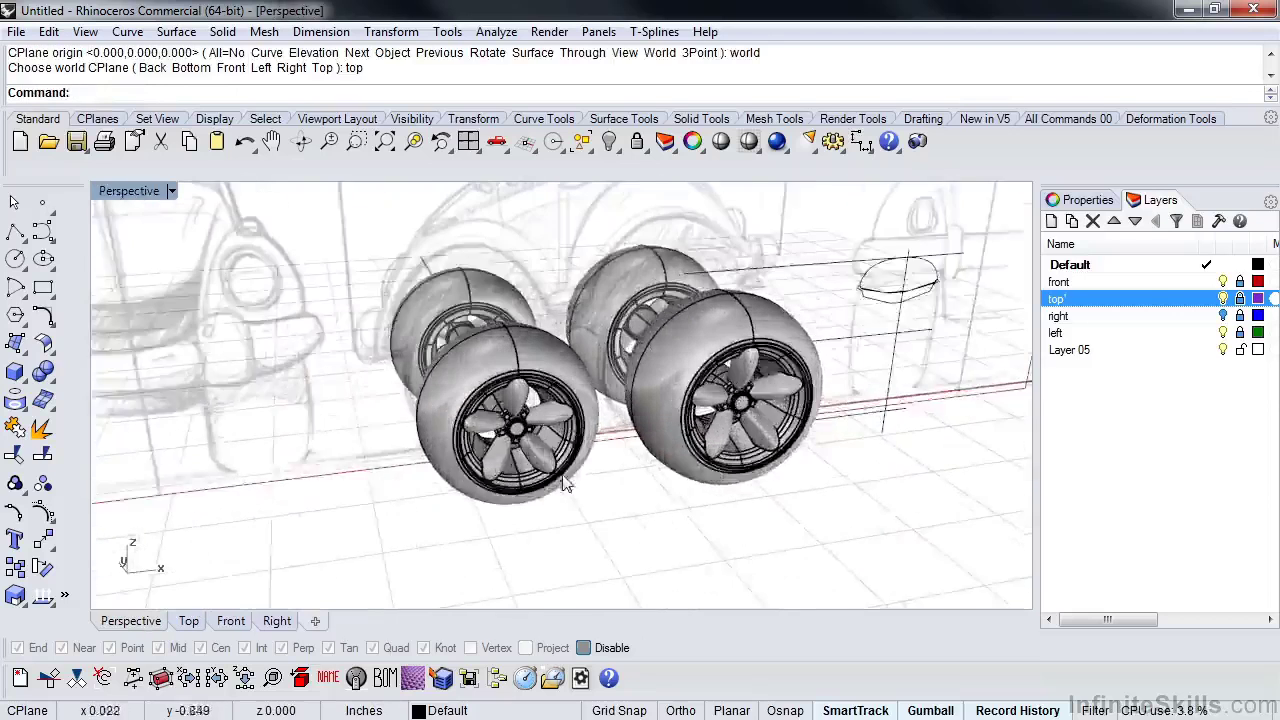
mouse_move(575, 496)
right_down()
mouse_move(606, 543)
mouse_move(649, 557)
mouse_move(636, 547)
right_up()
click(1051, 221)
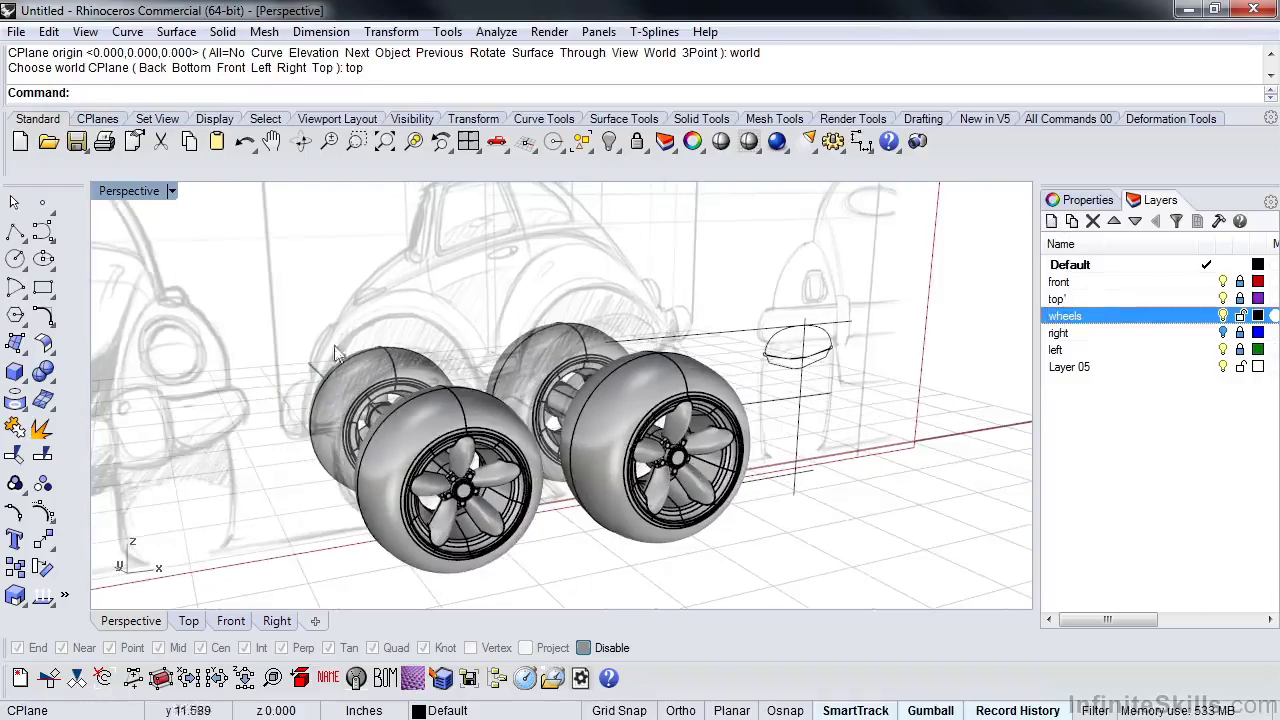
Assign all four wheels and their point objects to the wheels layer and deselect them.
drag(258, 277, 770, 606)
right_click(1061, 322)
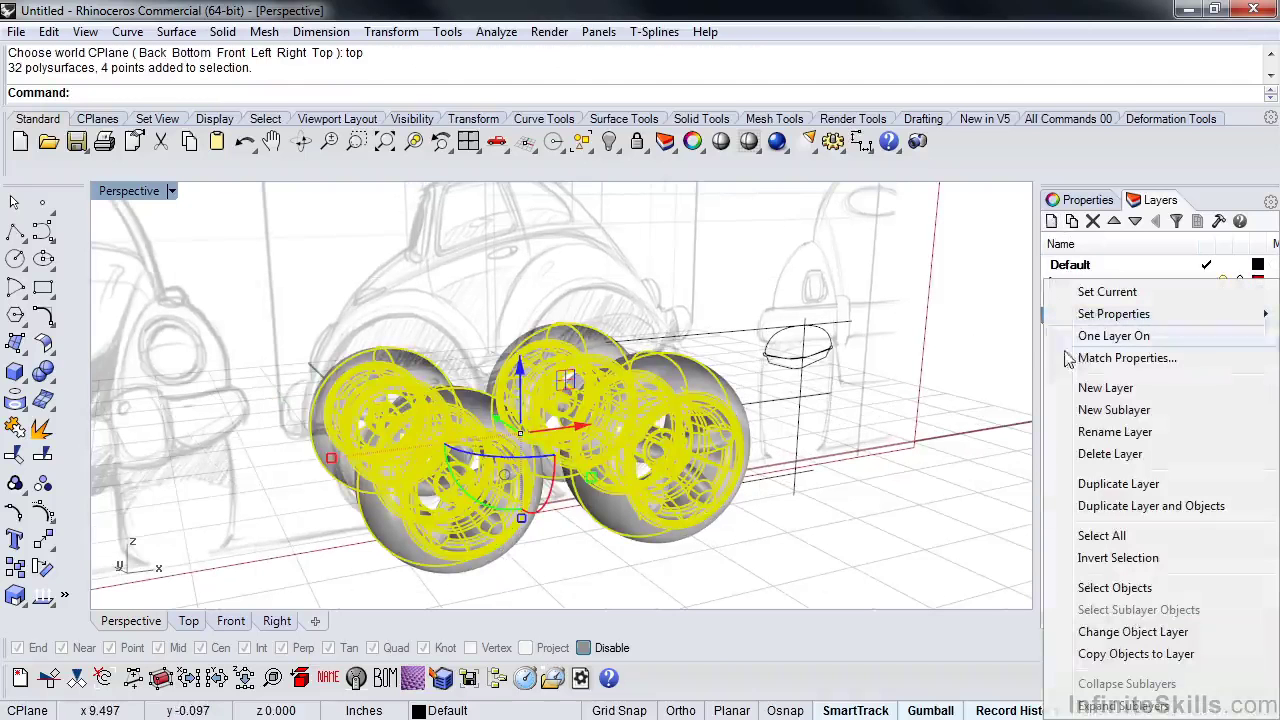
click(1117, 638)
click(905, 555)
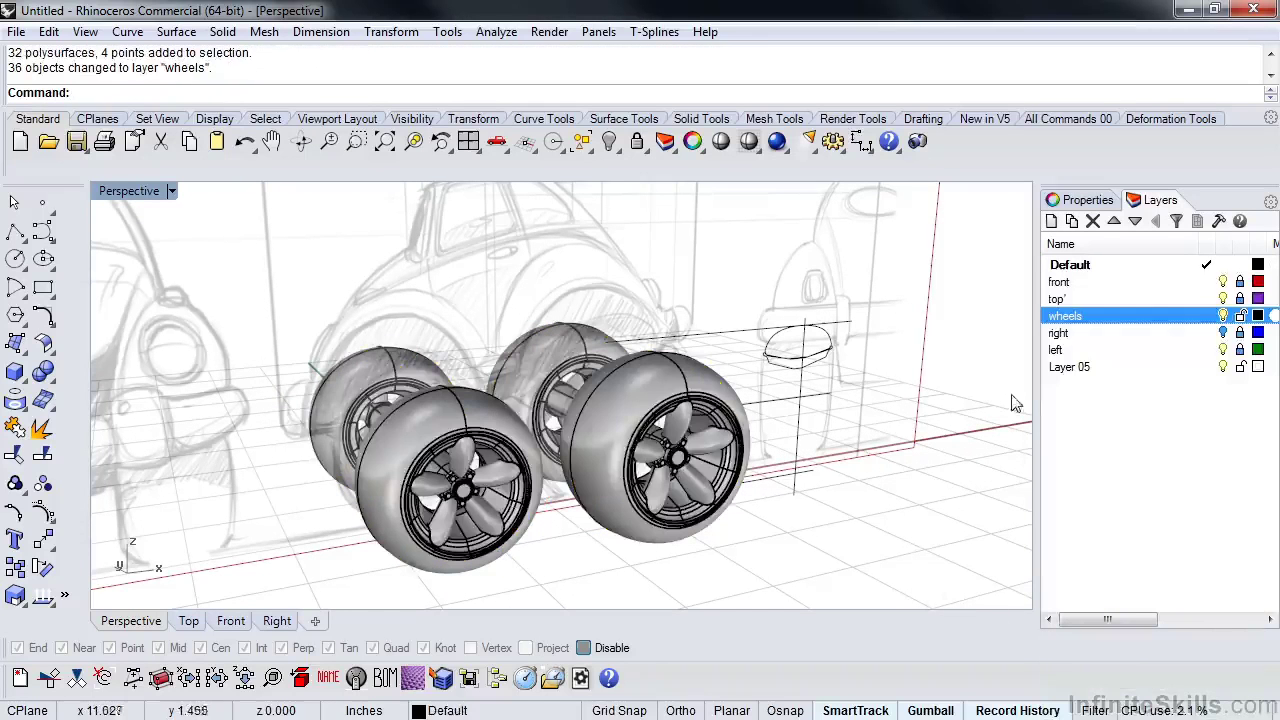
Switch the wheels layer's visibility off and on again, and lock the layer.
click(1223, 316)
click(1223, 316)
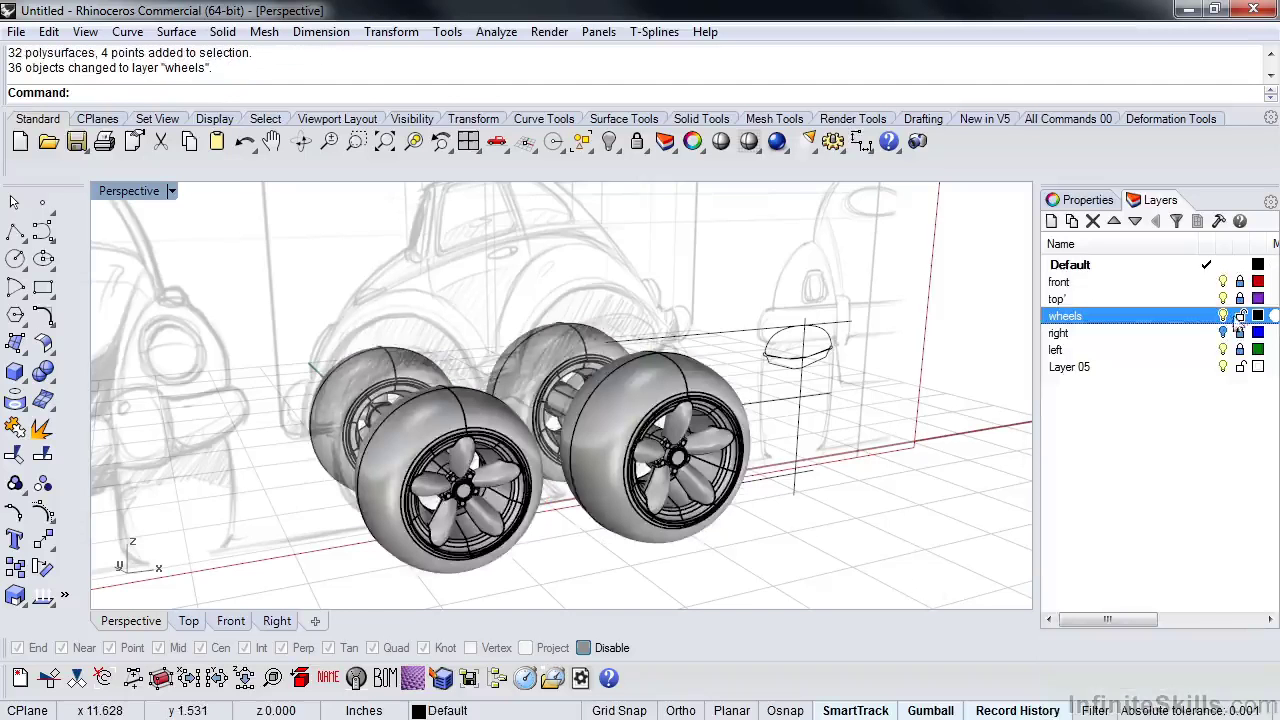
mouse_move(900, 525)
right_down()
mouse_move(720, 531)
mouse_move(616, 467)
right_up()
click(425, 452)
scroll(694, 530, down, 4)
mouse_move(645, 514)
right_down()
mouse_move(679, 537)
mouse_move(665, 531)
right_up()
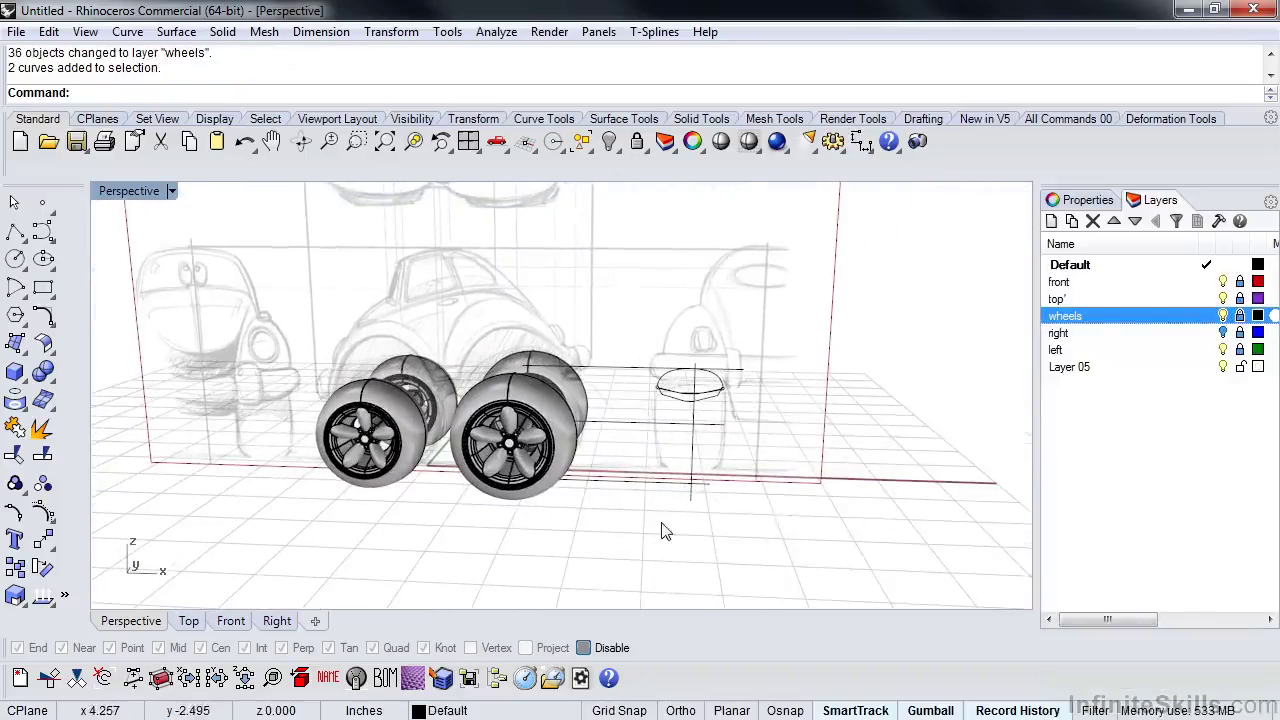
Move the remaining construction curves onto a new layer named curves and turn that layer off.
click(1051, 222)
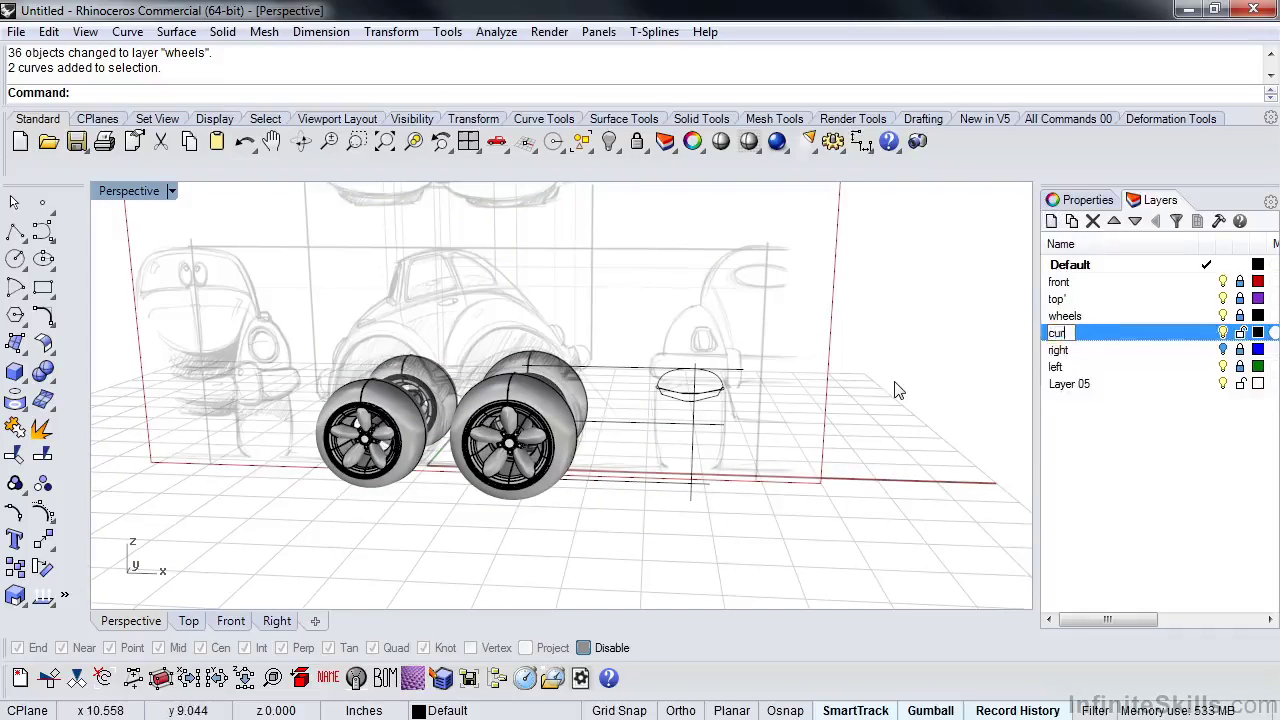
drag(190, 240, 880, 562)
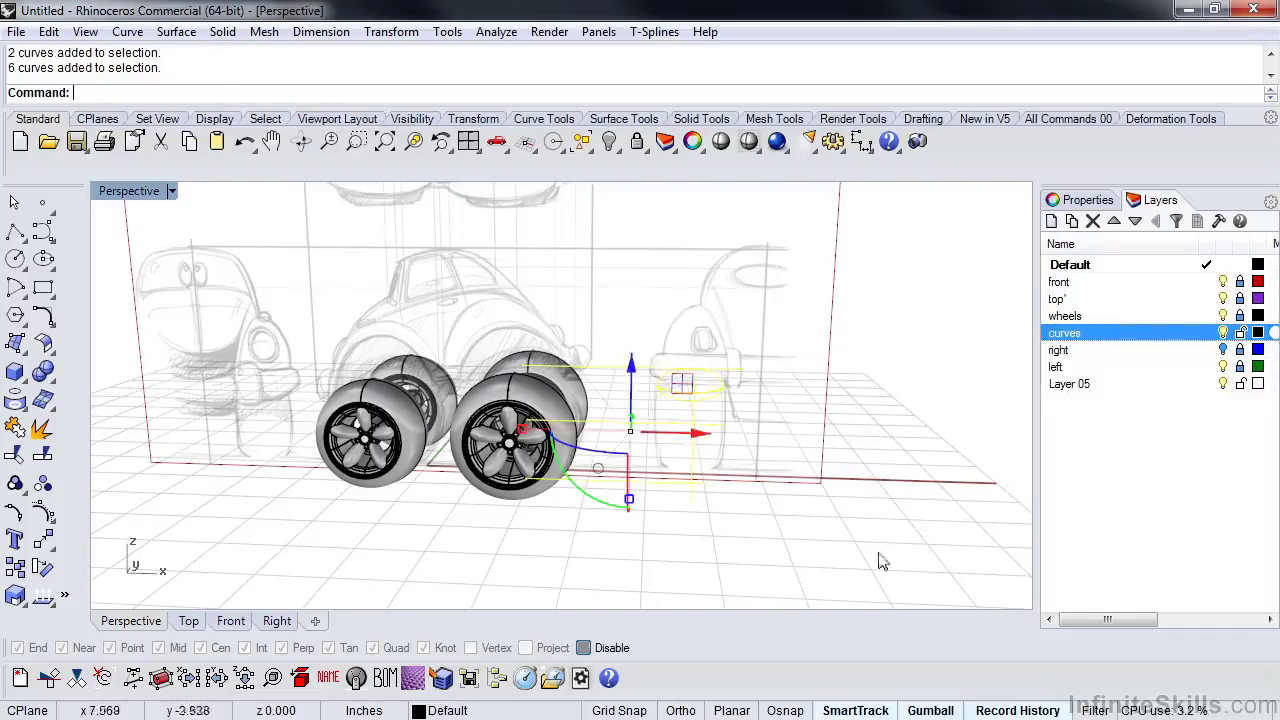
right_click(1071, 340)
click(1110, 631)
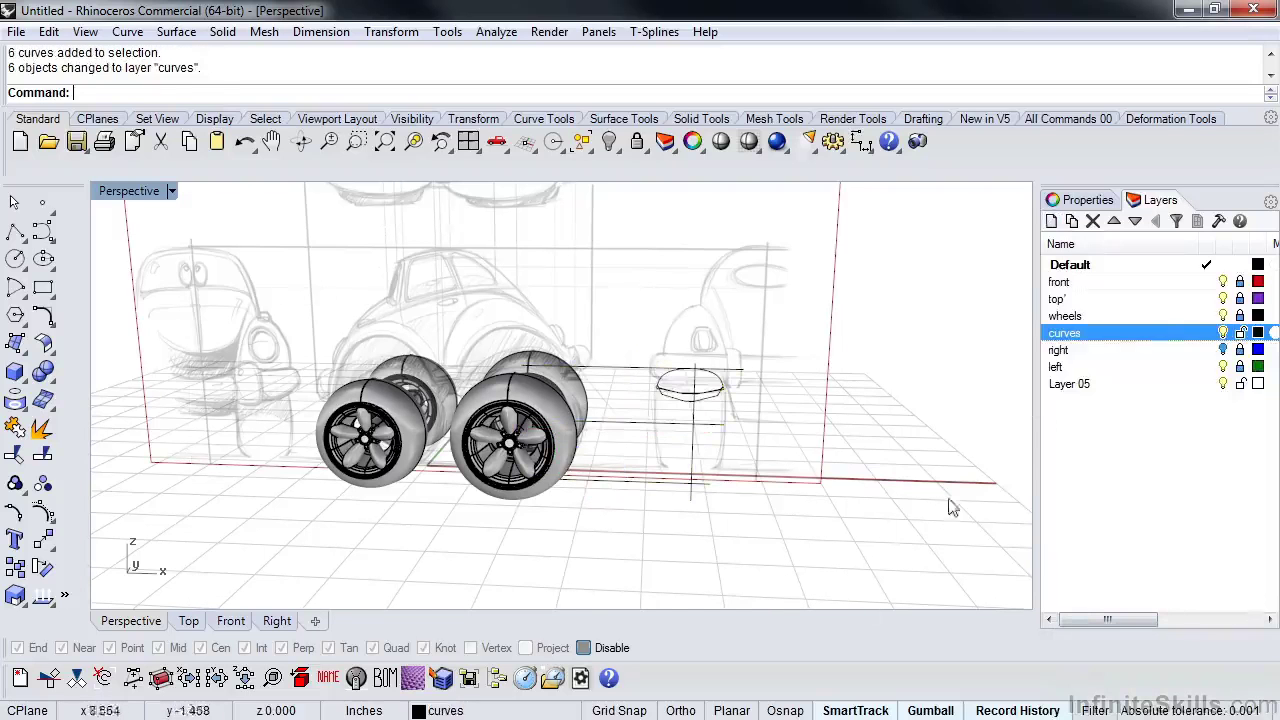
click(1224, 334)
right_drag(649, 491, 843, 530)
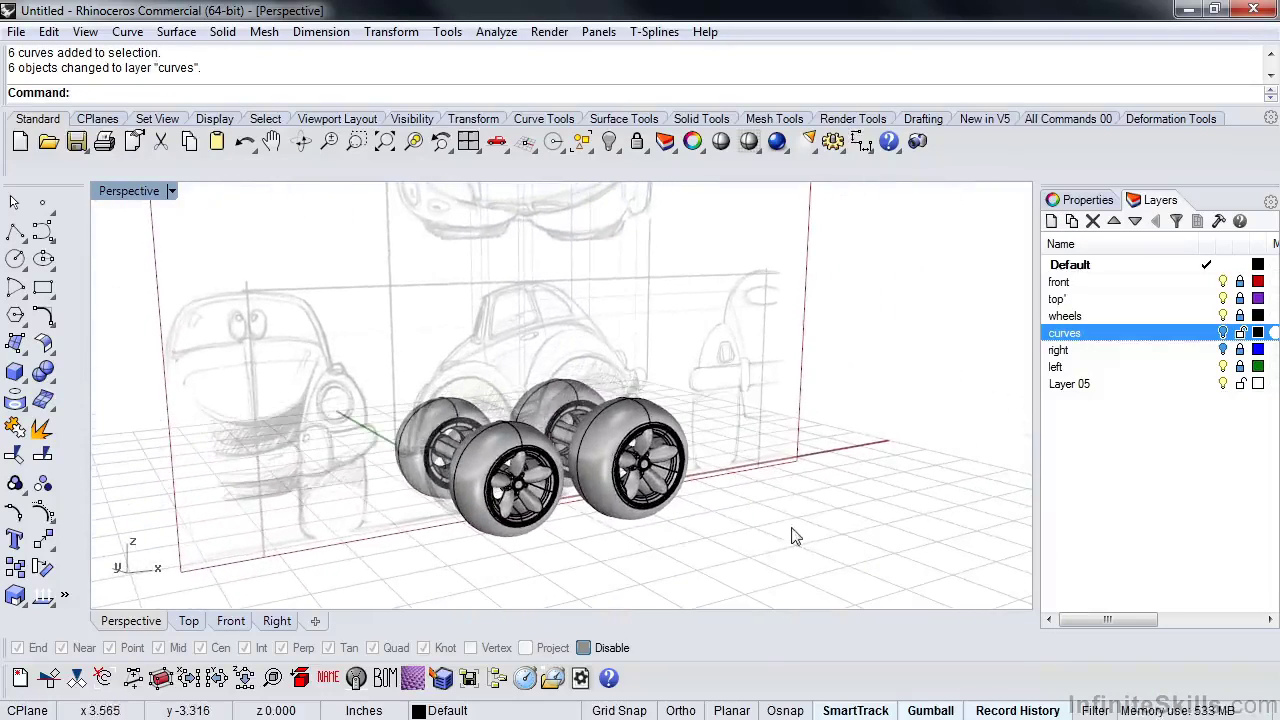